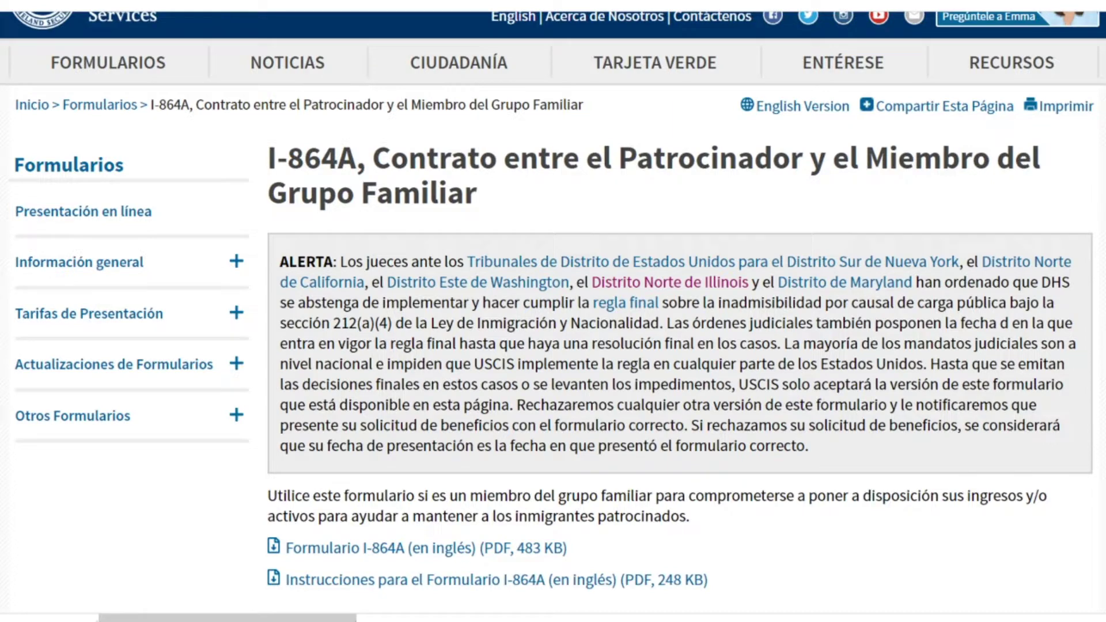
pyautogui.scroll(-3, 553, 311)
pyautogui.scroll(2, 553, 311)
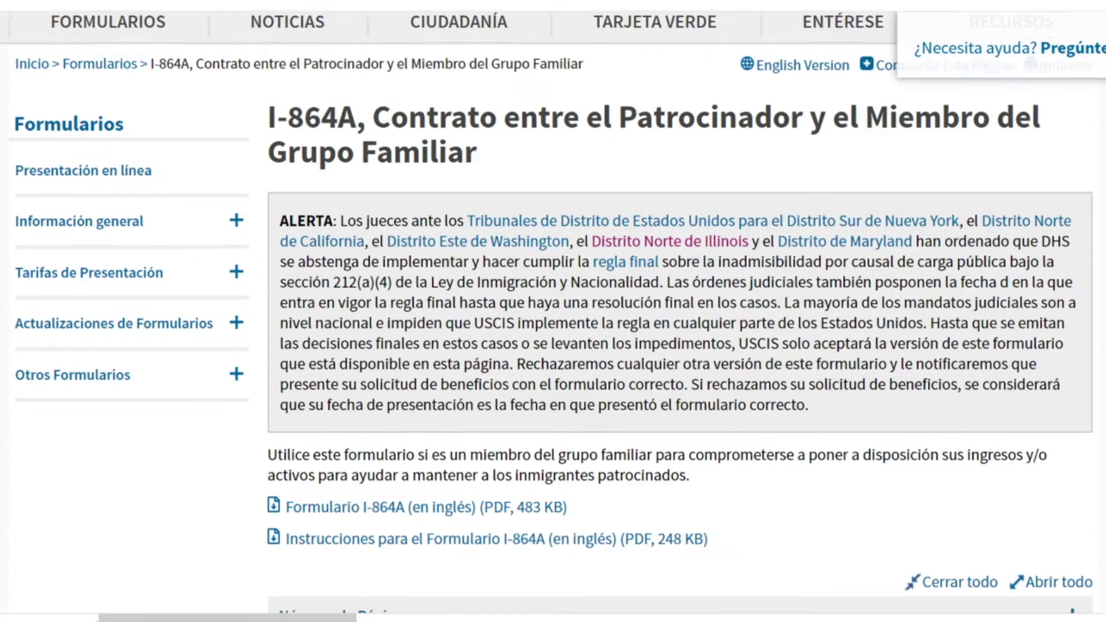
pyautogui.scroll(-1, 553, 311)
pyautogui.scroll(-1, 553, 311)
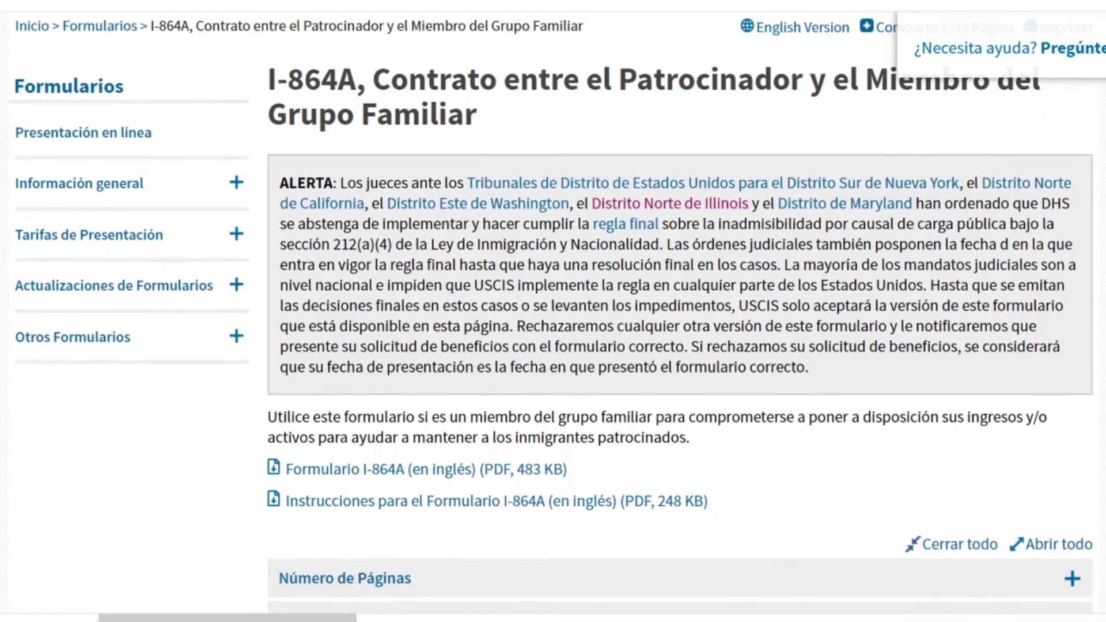
# Step: Collapse Tarifas and Número de Páginas, then expand Instrucciones Especiales to read the tax-return requirement
pyautogui.scroll(-5, 1065, 412)
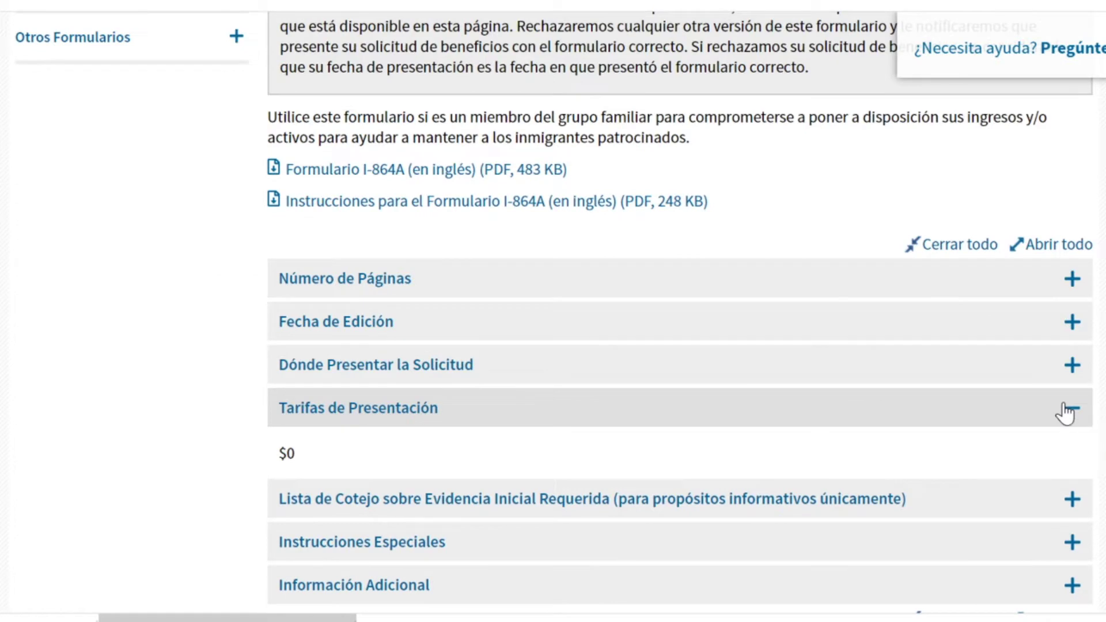
pyautogui.click(1065, 413)
pyautogui.click(1078, 292)
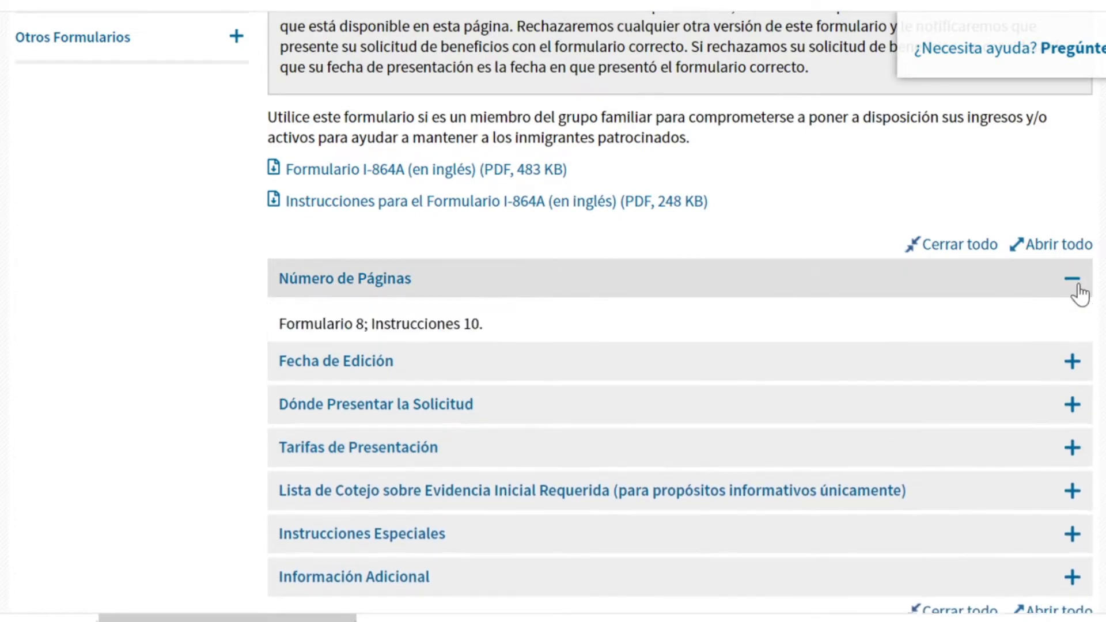
pyautogui.click(1073, 280)
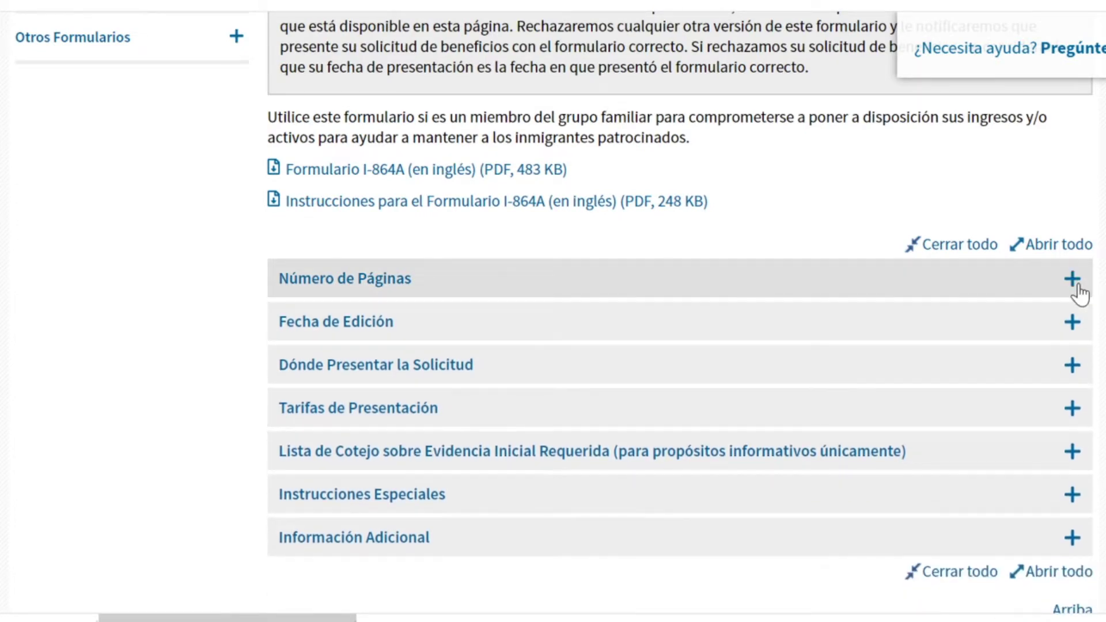
pyautogui.click(1076, 497)
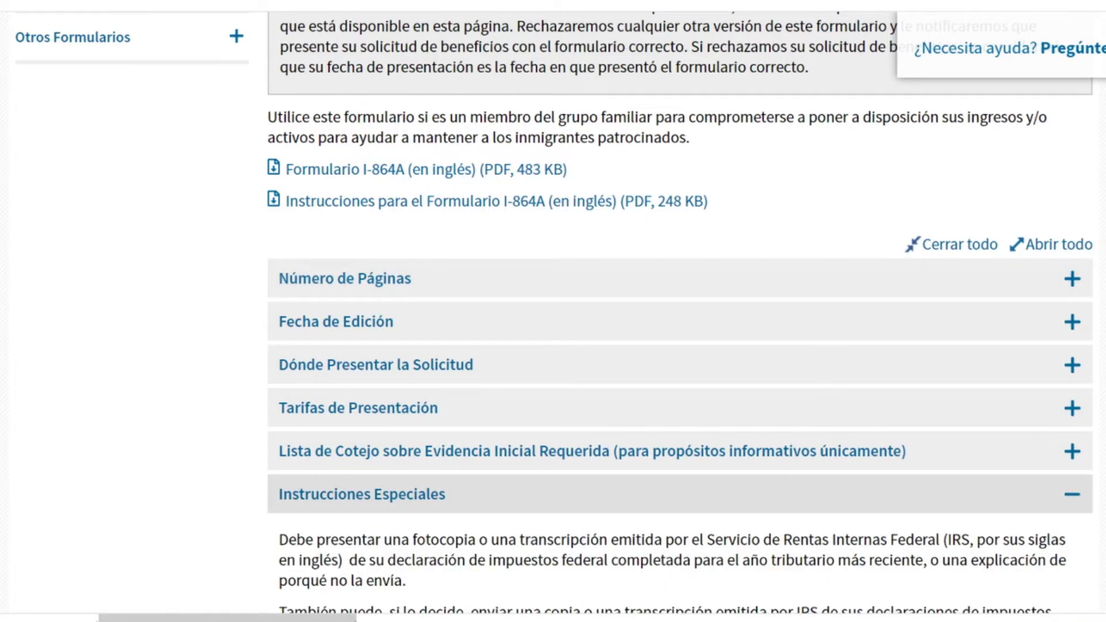
pyautogui.scroll(-4, 680, 311)
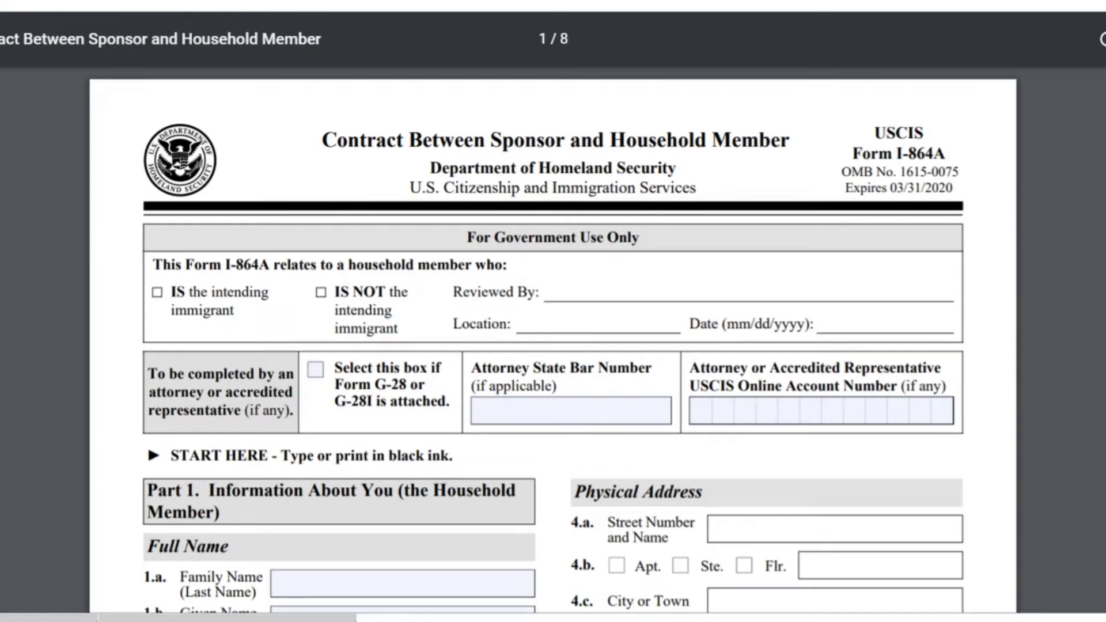
pyautogui.scroll(-3, 553, 346)
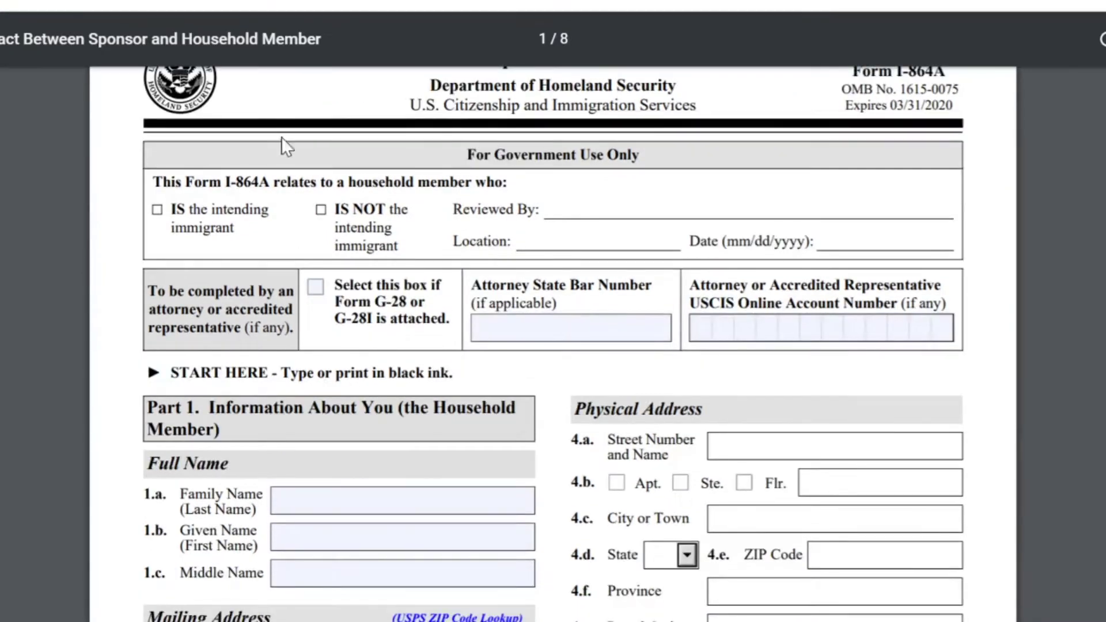
pyautogui.moveTo(845, 106); pyautogui.dragTo(953, 106)
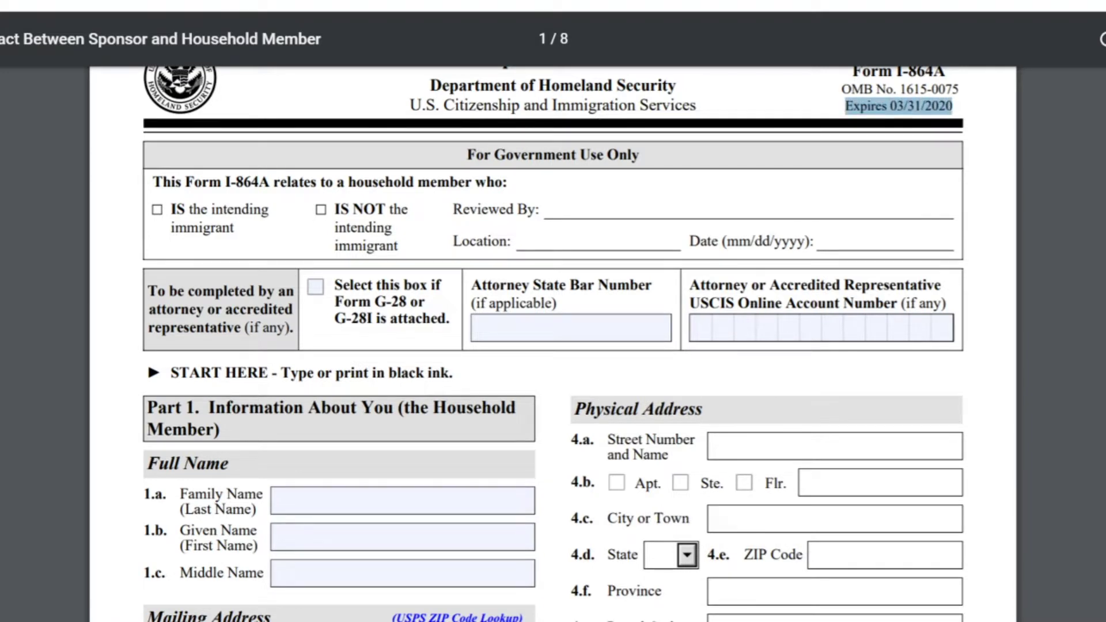
pyautogui.click(163, 161)
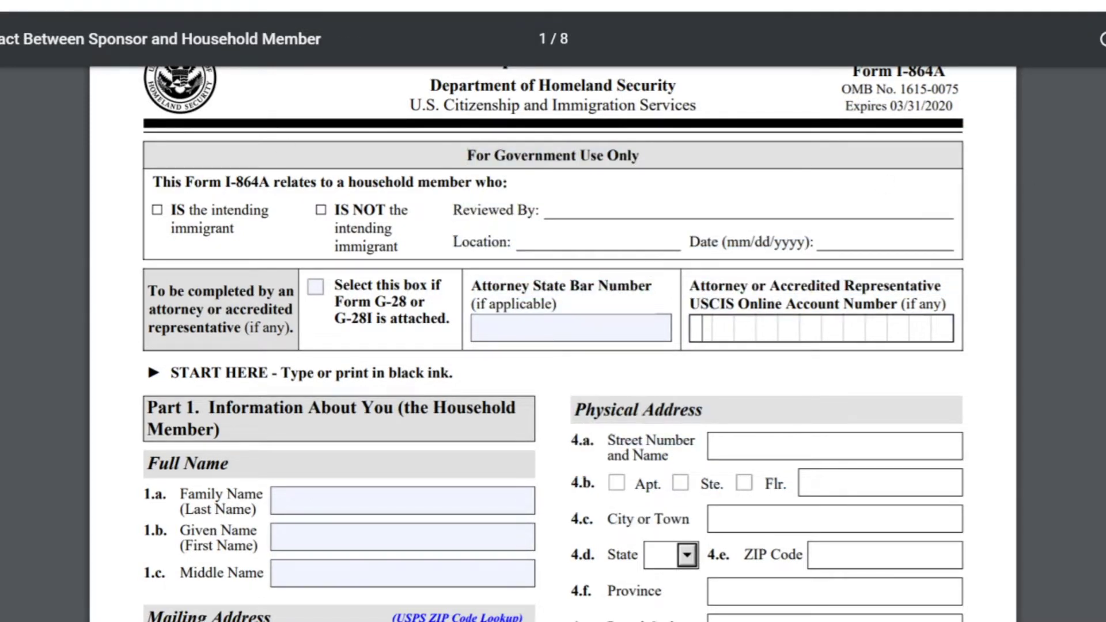
pyautogui.scroll(-5, 553, 346)
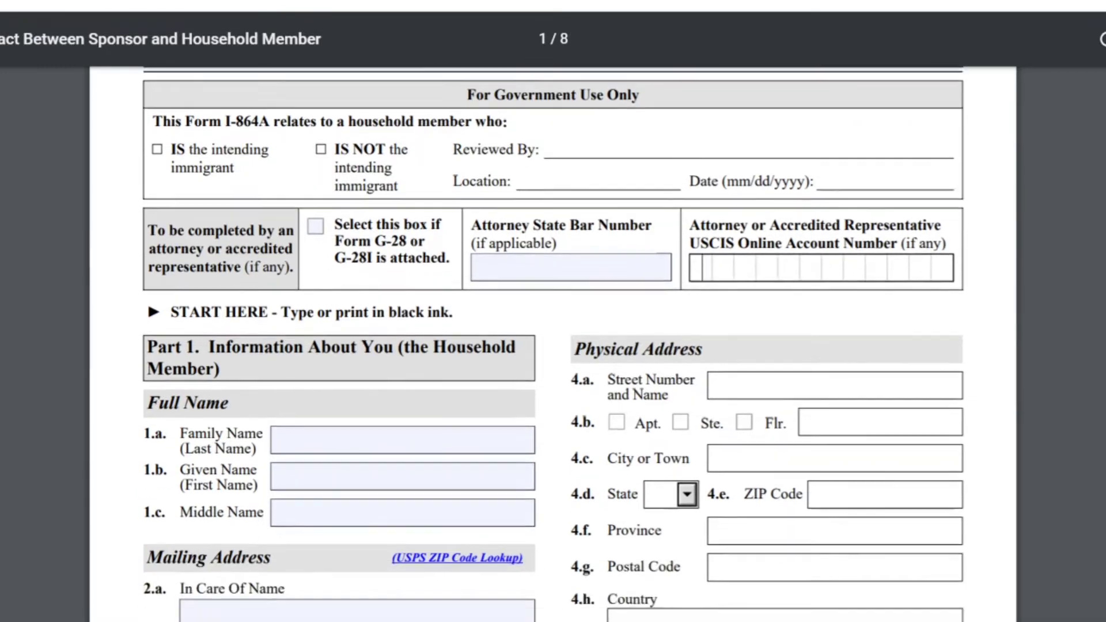
pyautogui.scroll(-1, 553, 345)
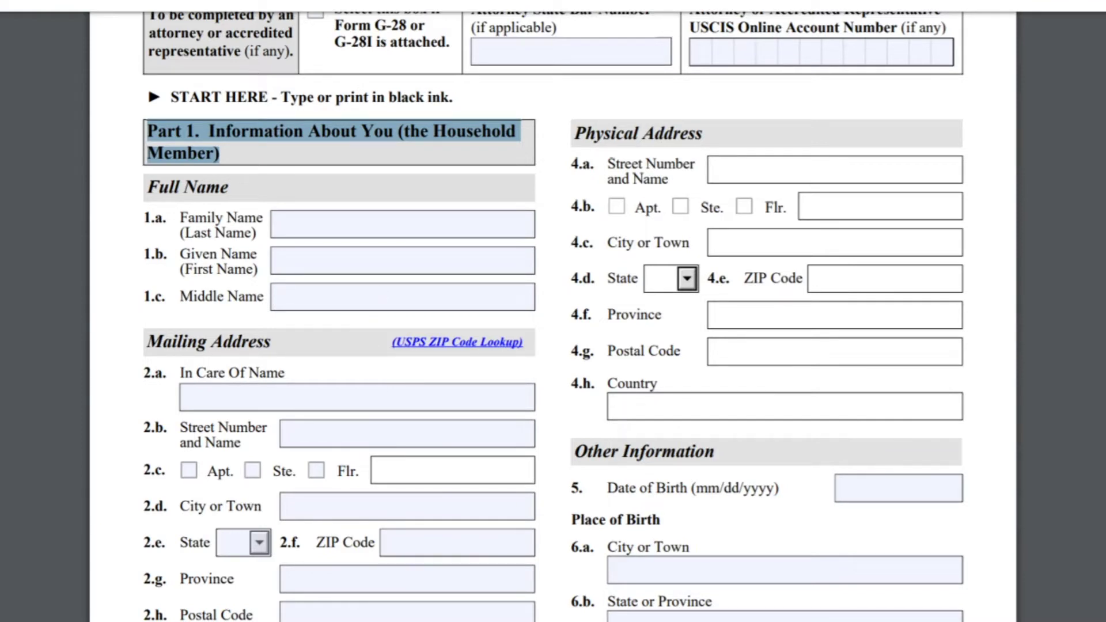
# Step: Leave Family and Given Name blank and enter N/A as the Middle Name
pyautogui.click(299, 224)
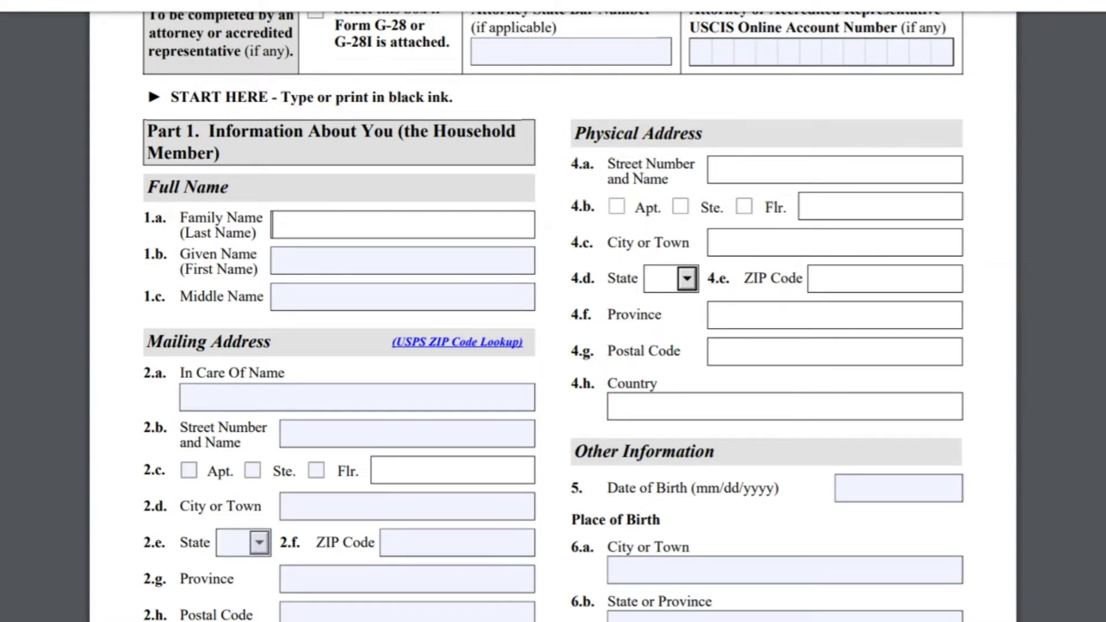
pyautogui.click(275, 261)
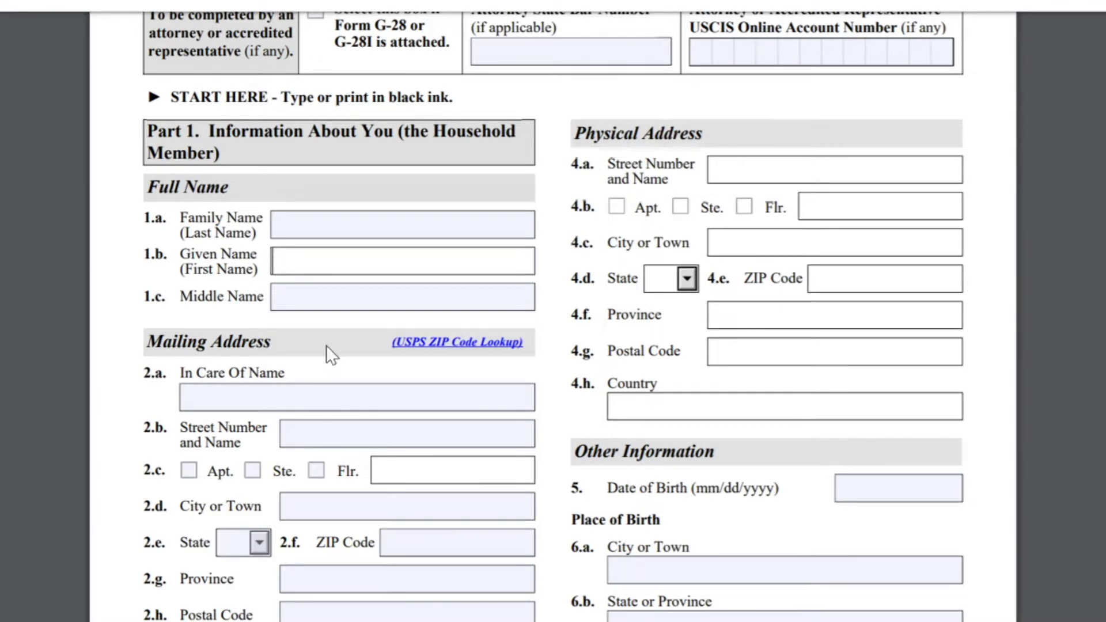
pyautogui.click(276, 297)
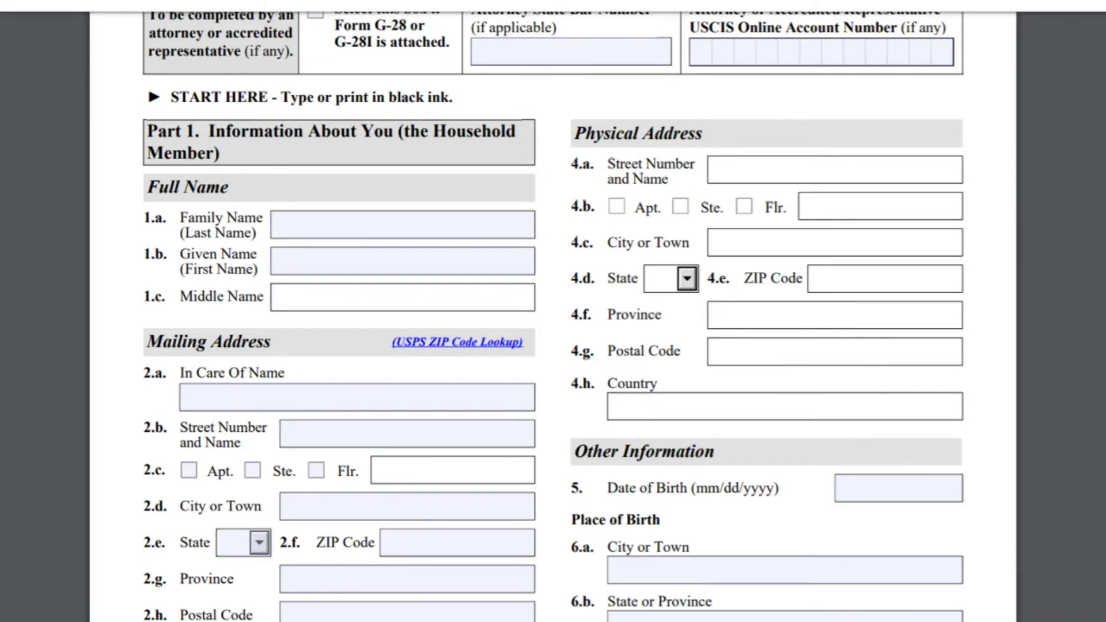
pyautogui.write('N/A')
# Step: Highlight the 1.a Family Name label and the Mailing Address heading
pyautogui.moveTo(144, 217); pyautogui.dragTo(262, 233)
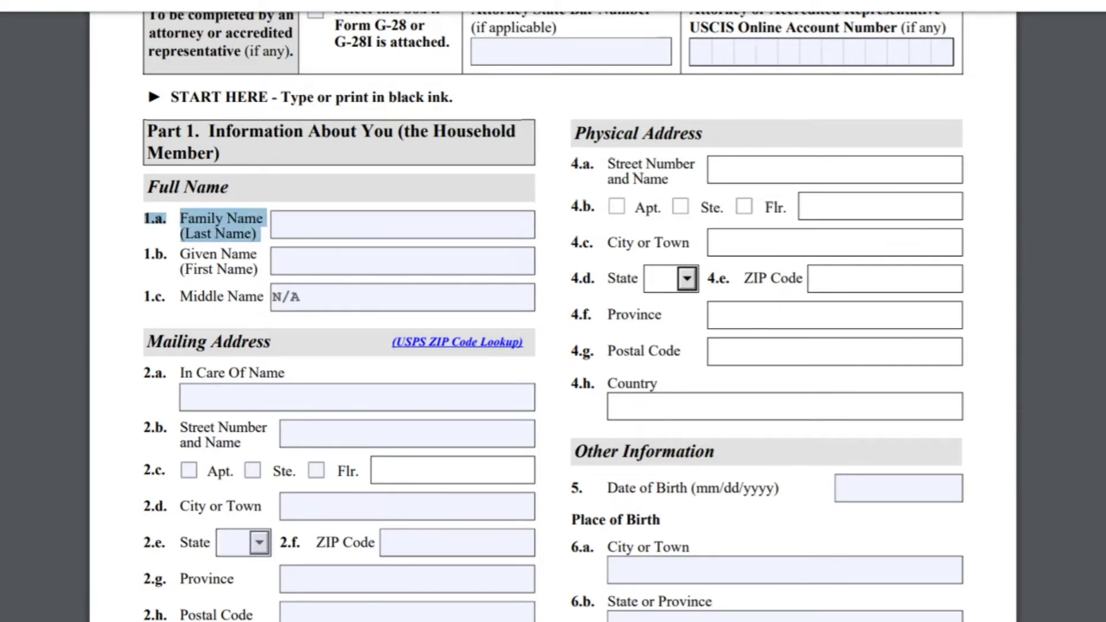
pyautogui.moveTo(145, 341); pyautogui.dragTo(276, 341)
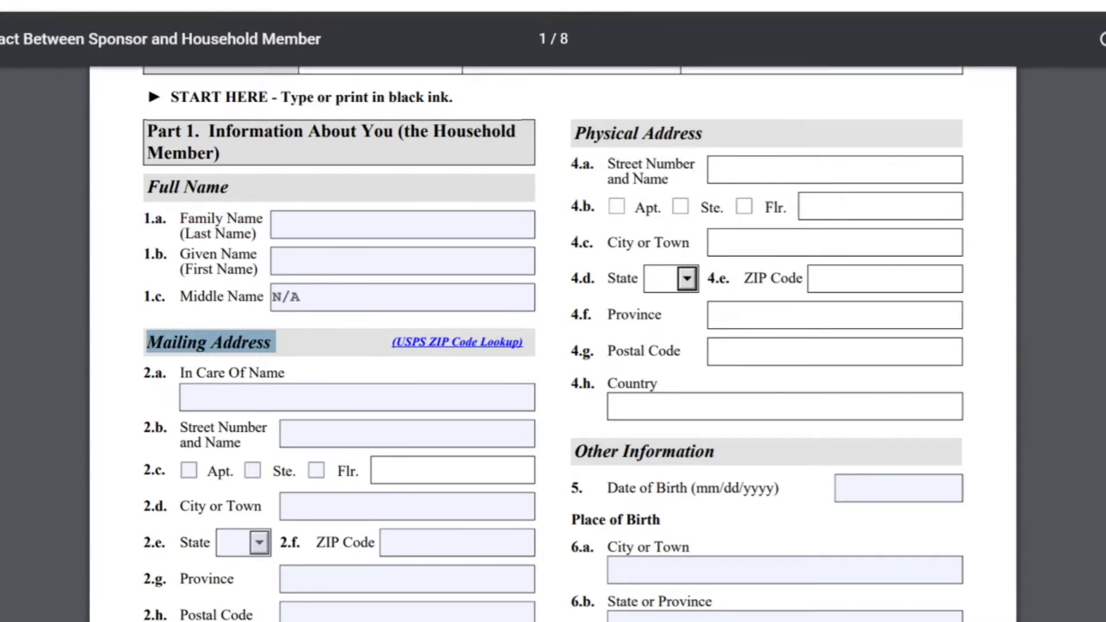
pyautogui.scroll(-3, 553, 346)
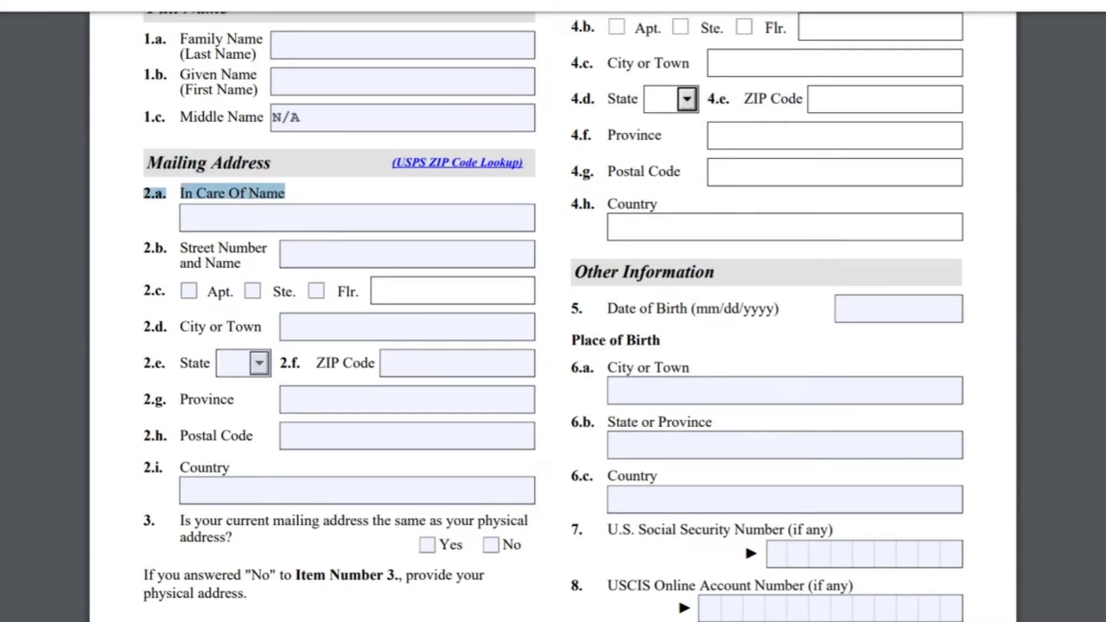
# Step: Enter N/A in the 2.a In Care Of Name field
pyautogui.click(190, 218)
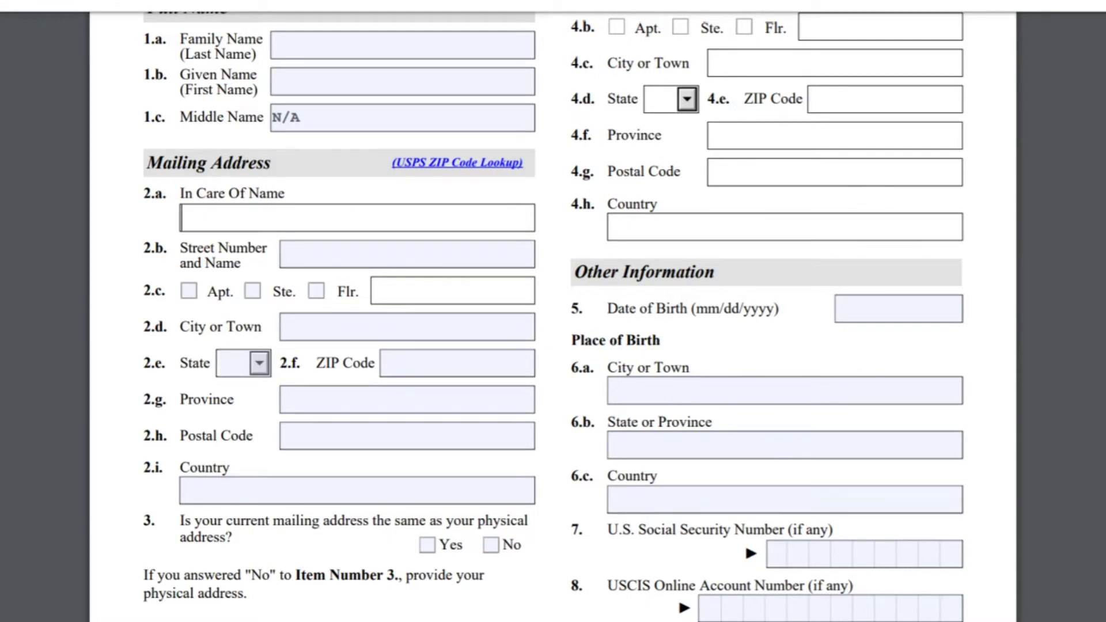
pyautogui.write('N/A')
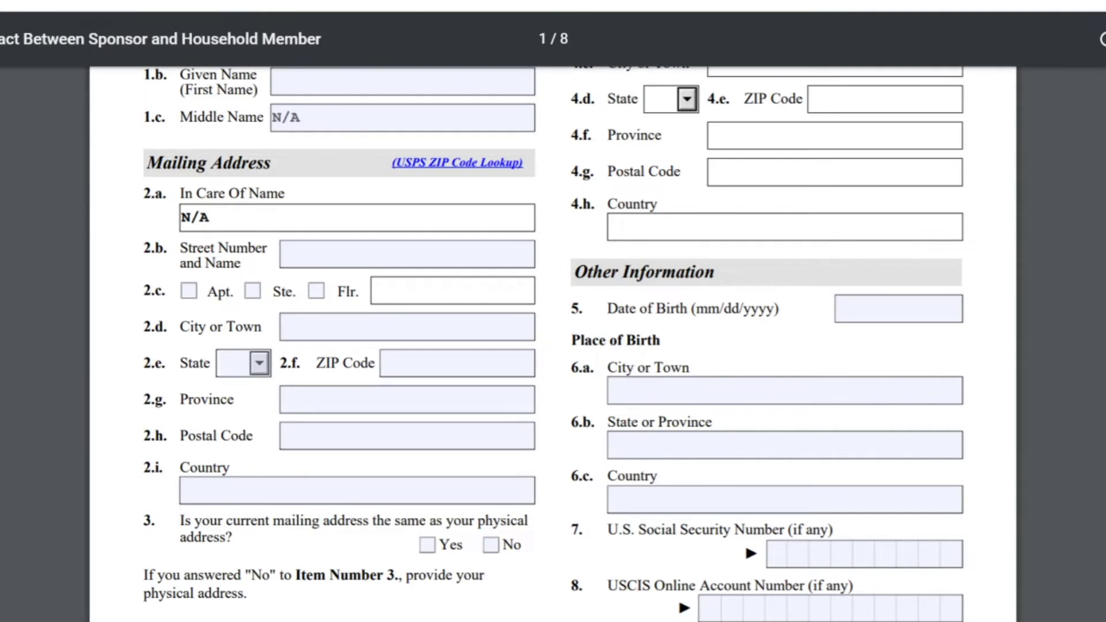
pyautogui.press('Tab')
# Step: Highlight the mailing address labels 2.b through 2.i and the item 3 same-address question
pyautogui.moveTo(242, 264); pyautogui.dragTo(180, 247)
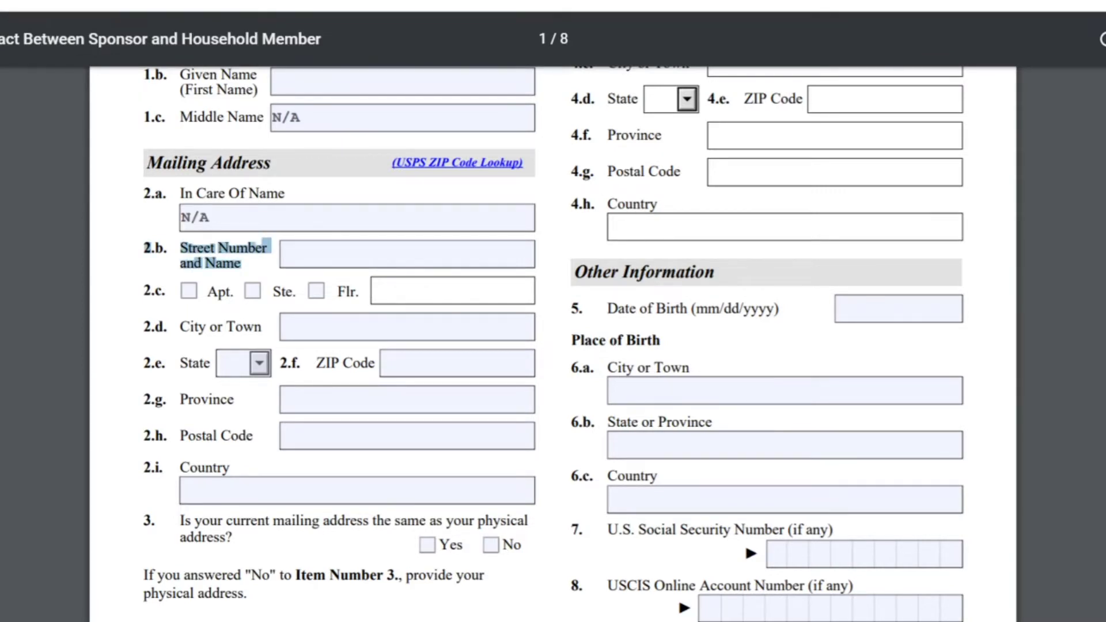
pyautogui.moveTo(142, 290); pyautogui.dragTo(358, 292)
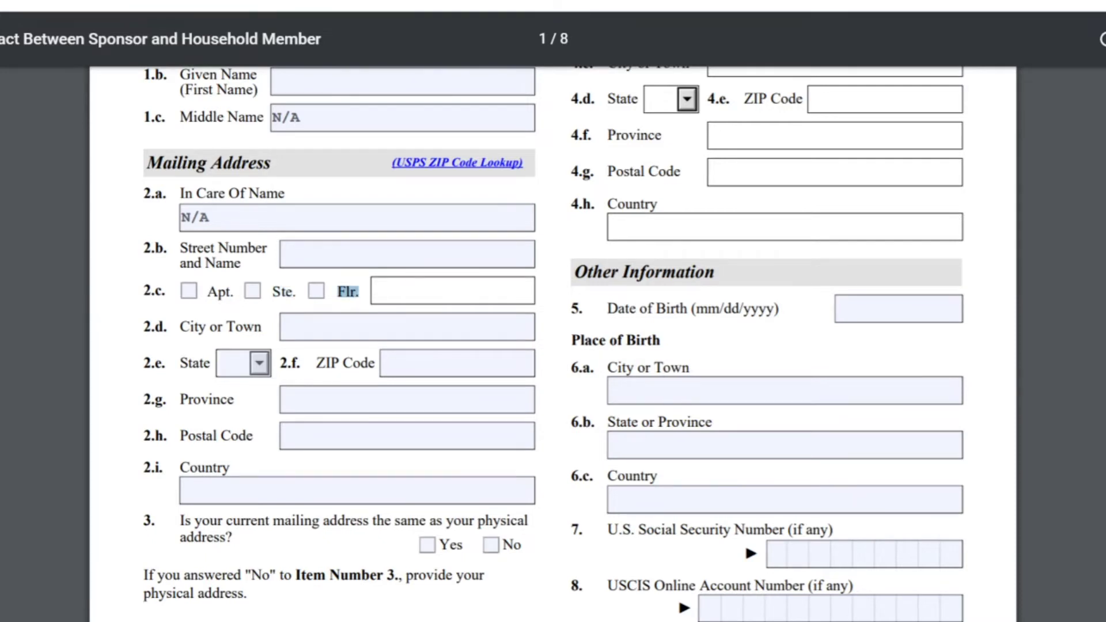
pyautogui.moveTo(143, 327); pyautogui.dragTo(263, 326)
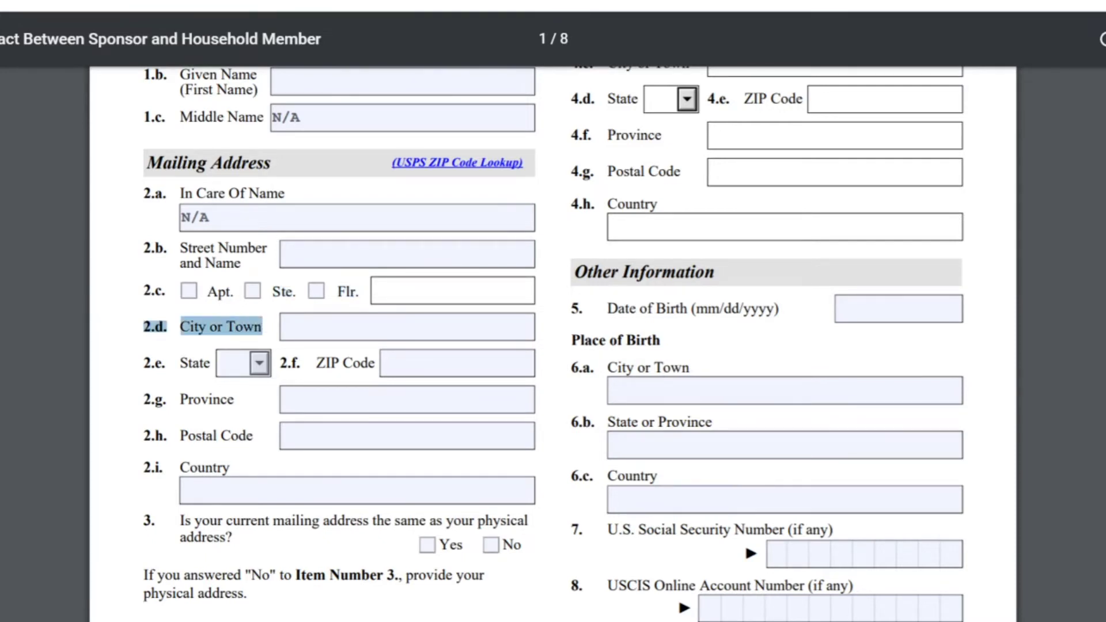
pyautogui.moveTo(143, 363); pyautogui.dragTo(202, 363)
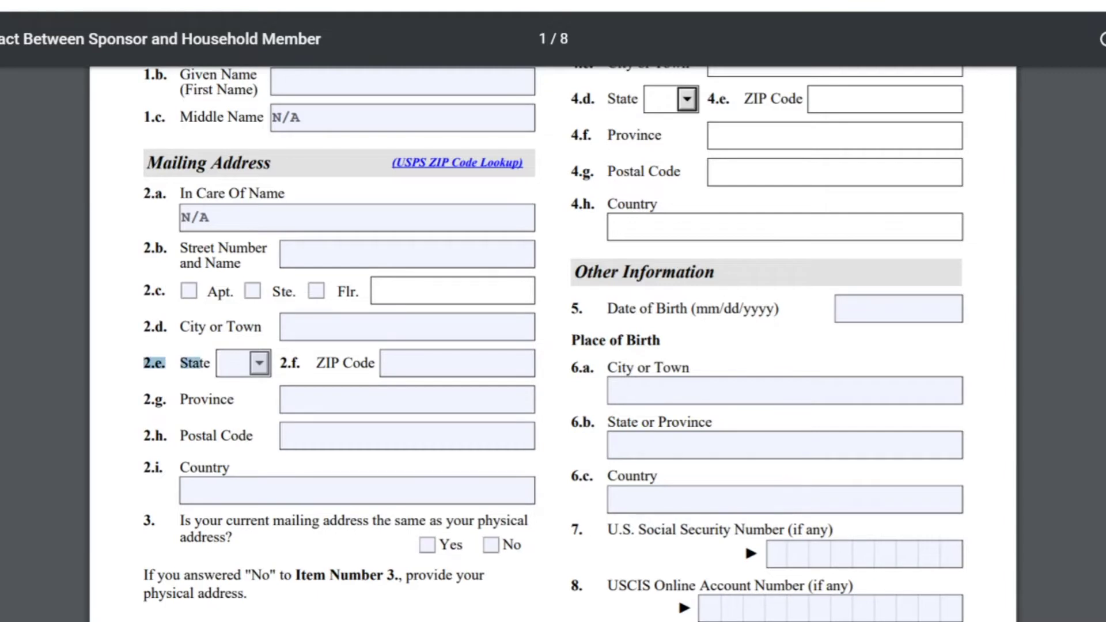
pyautogui.moveTo(279, 363); pyautogui.dragTo(376, 362)
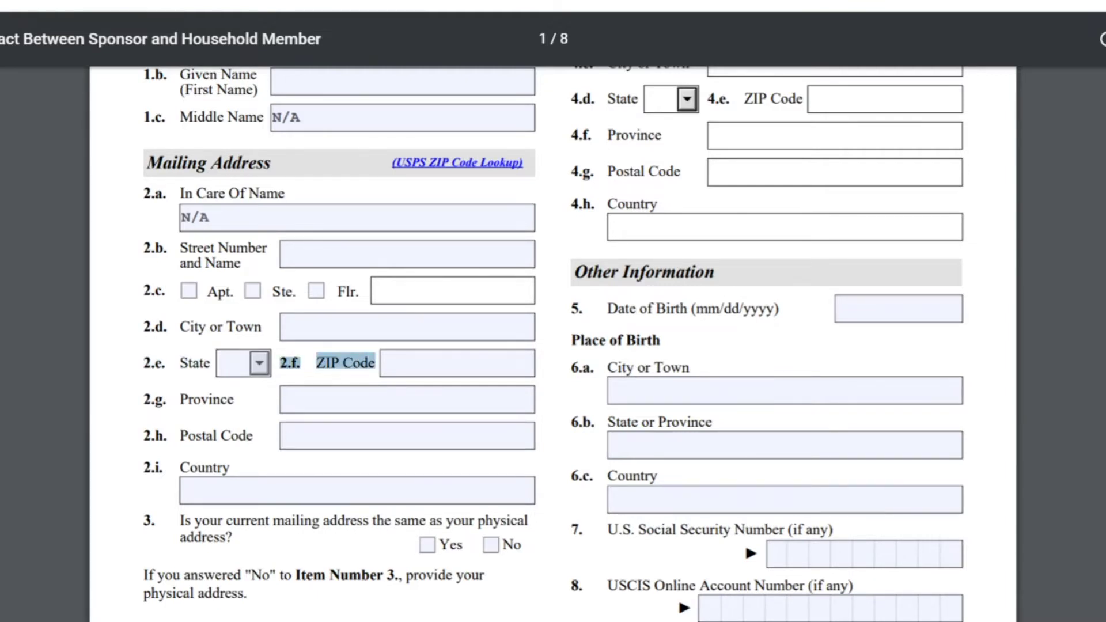
pyautogui.moveTo(179, 399); pyautogui.dragTo(234, 400)
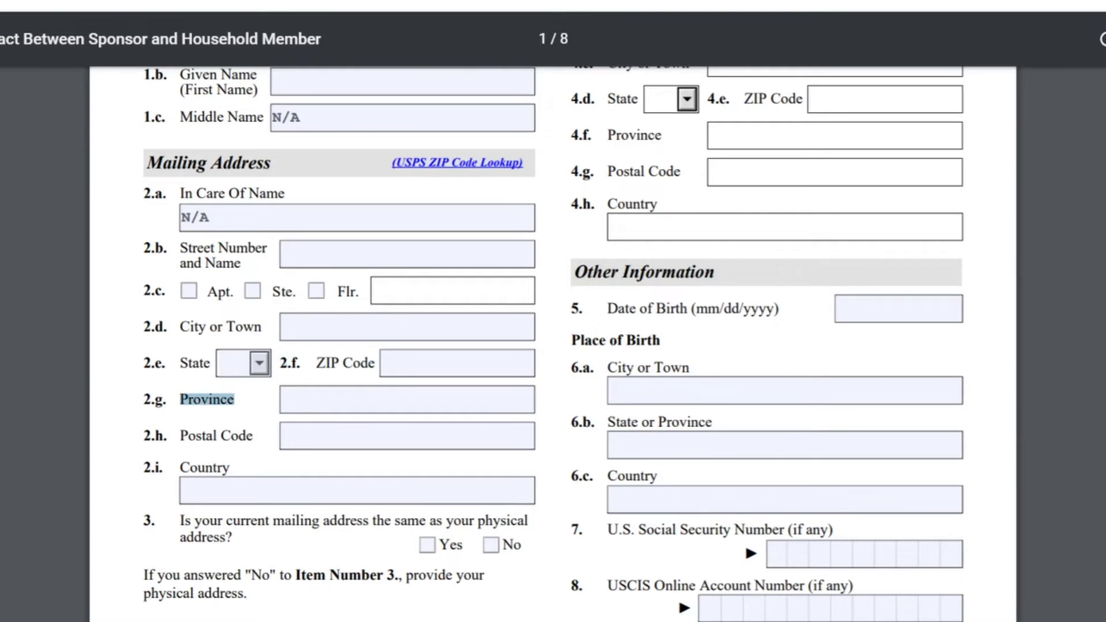
pyautogui.moveTo(179, 435); pyautogui.dragTo(257, 436)
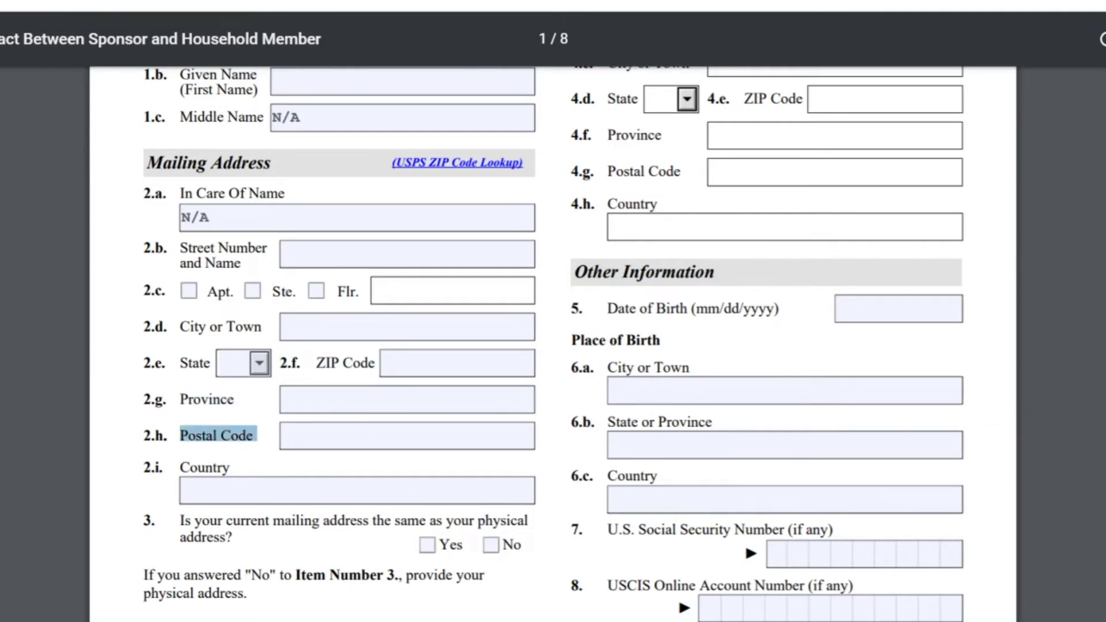
pyautogui.moveTo(180, 467); pyautogui.dragTo(229, 467)
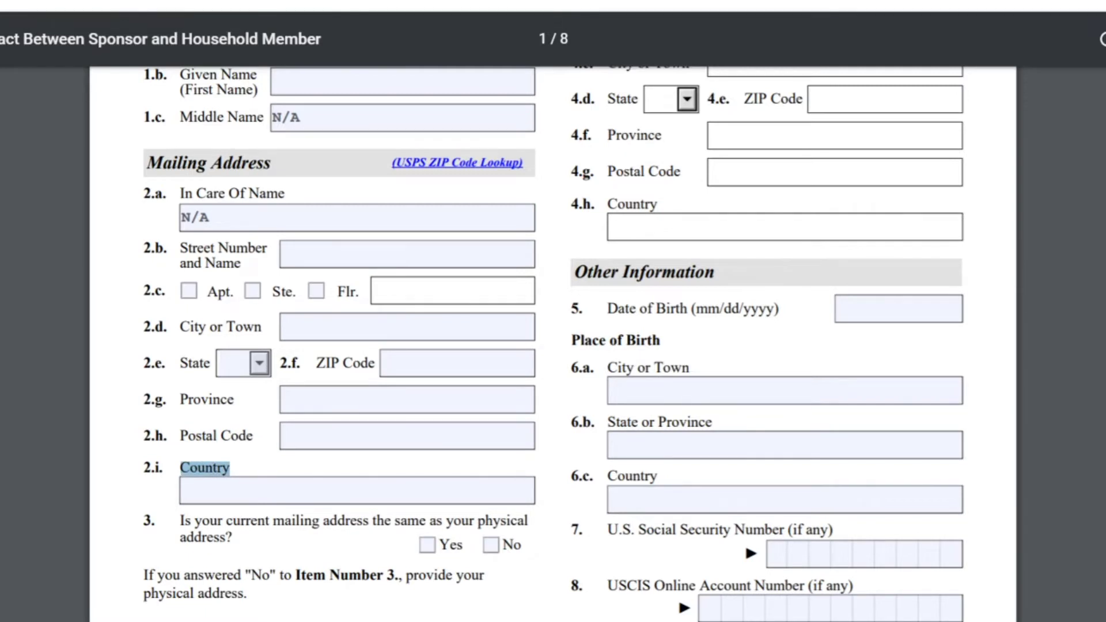
pyautogui.moveTo(185, 520); pyautogui.dragTo(526, 520)
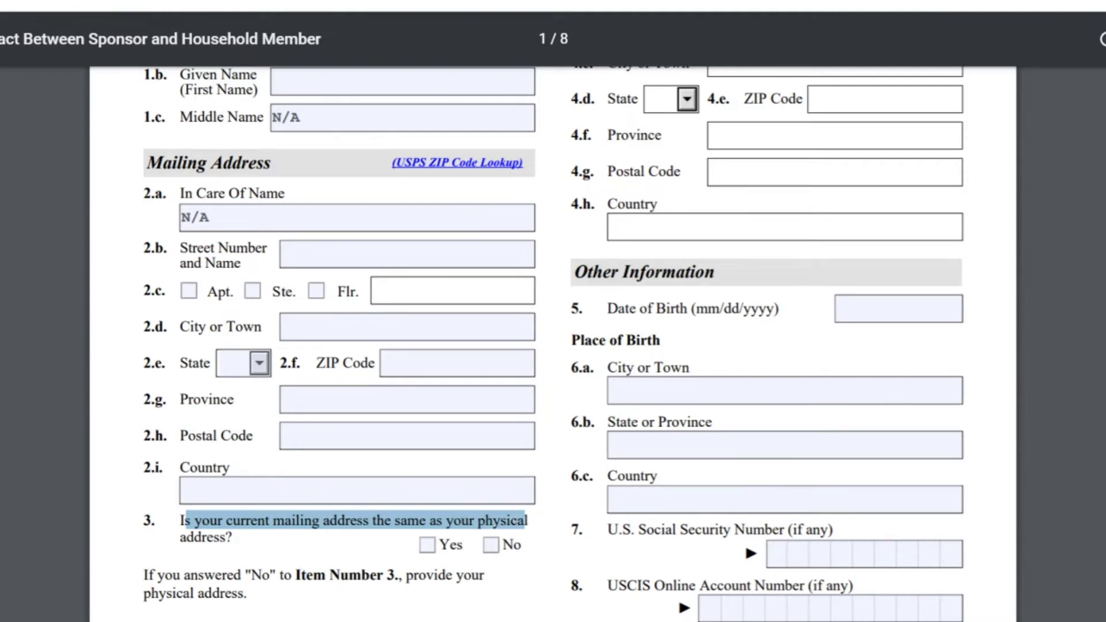
# Step: Answer item 3 No instead of Yes and highlight the instruction for No answers
pyautogui.click(425, 548)
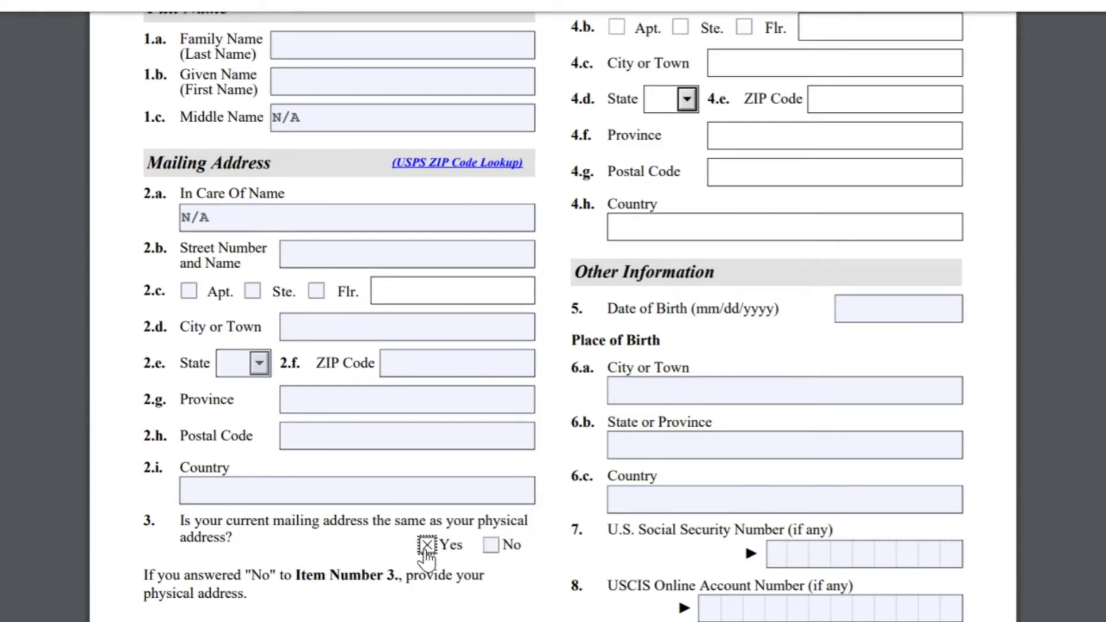
pyautogui.click(491, 547)
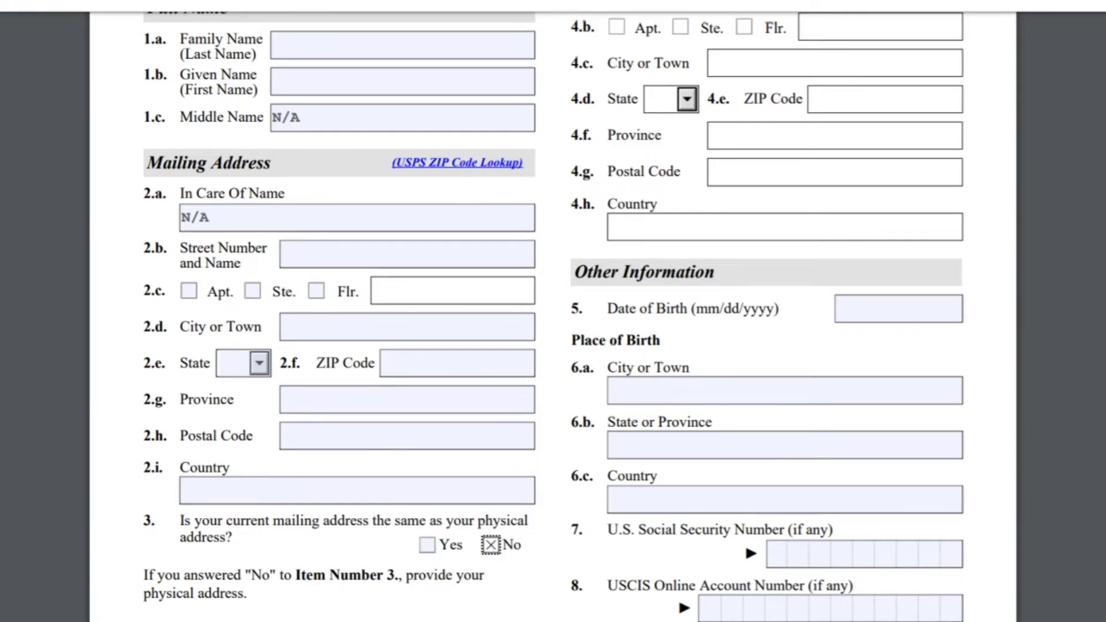
pyautogui.moveTo(143, 575); pyautogui.dragTo(244, 593)
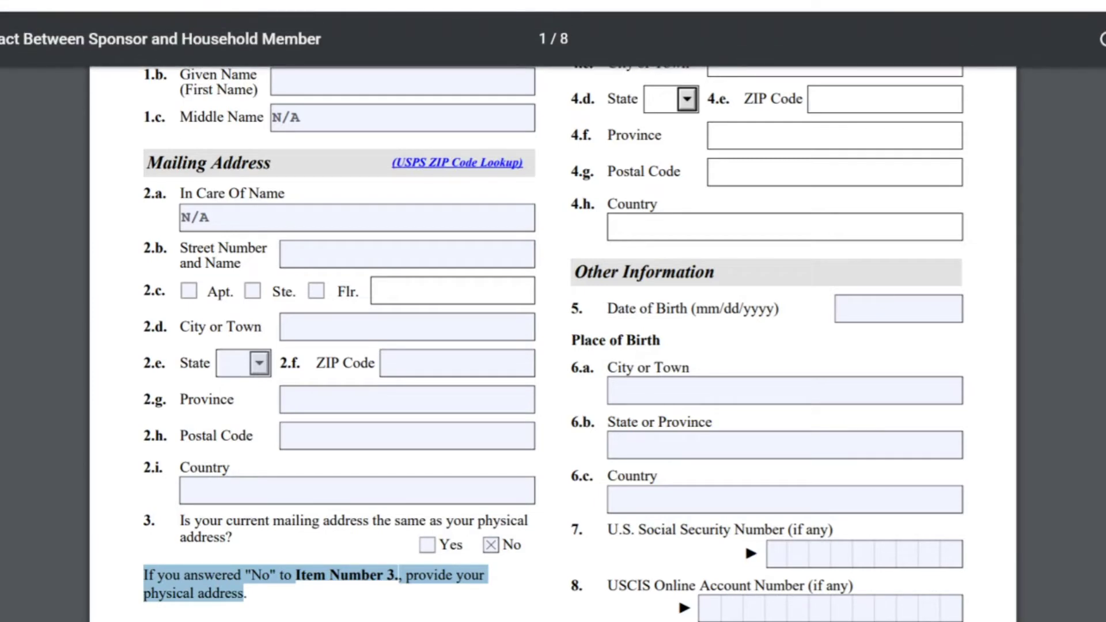
pyautogui.scroll(5, 553, 343)
pyautogui.scroll(-3, 553, 343)
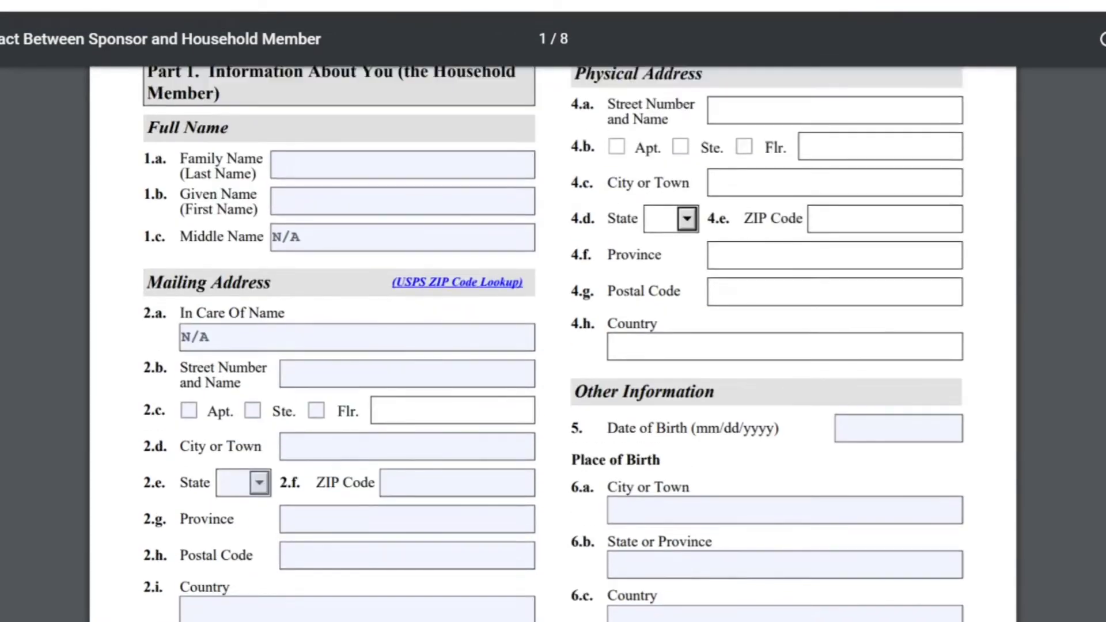
pyautogui.scroll(1, 553, 342)
pyautogui.moveTo(575, 147); pyautogui.dragTo(707, 147)
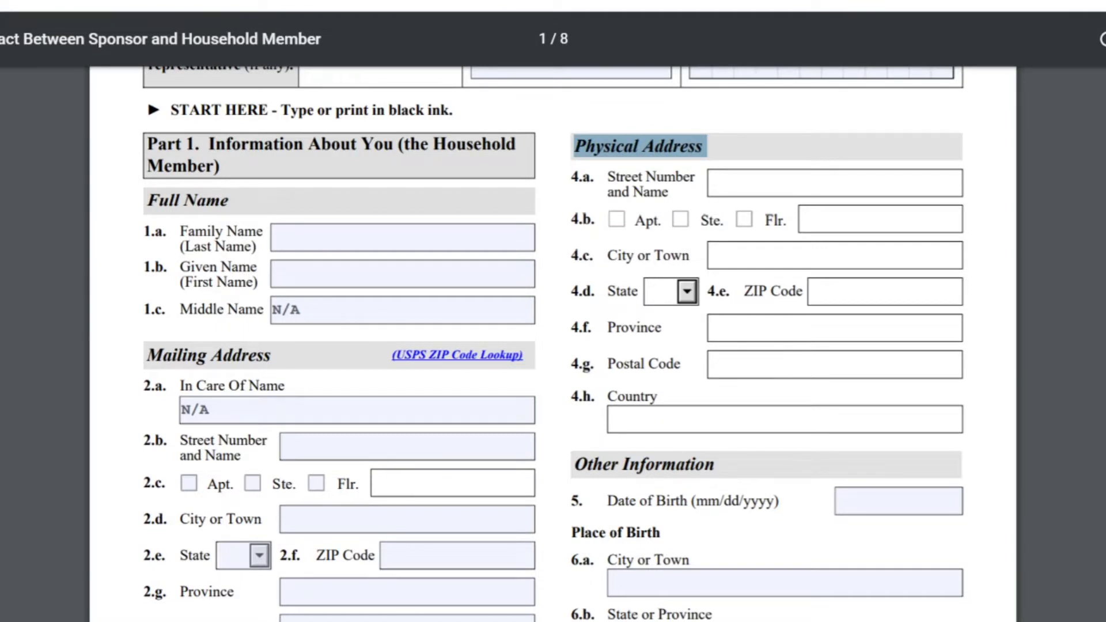
pyautogui.scroll(-1, 553, 343)
pyautogui.scroll(1, 553, 342)
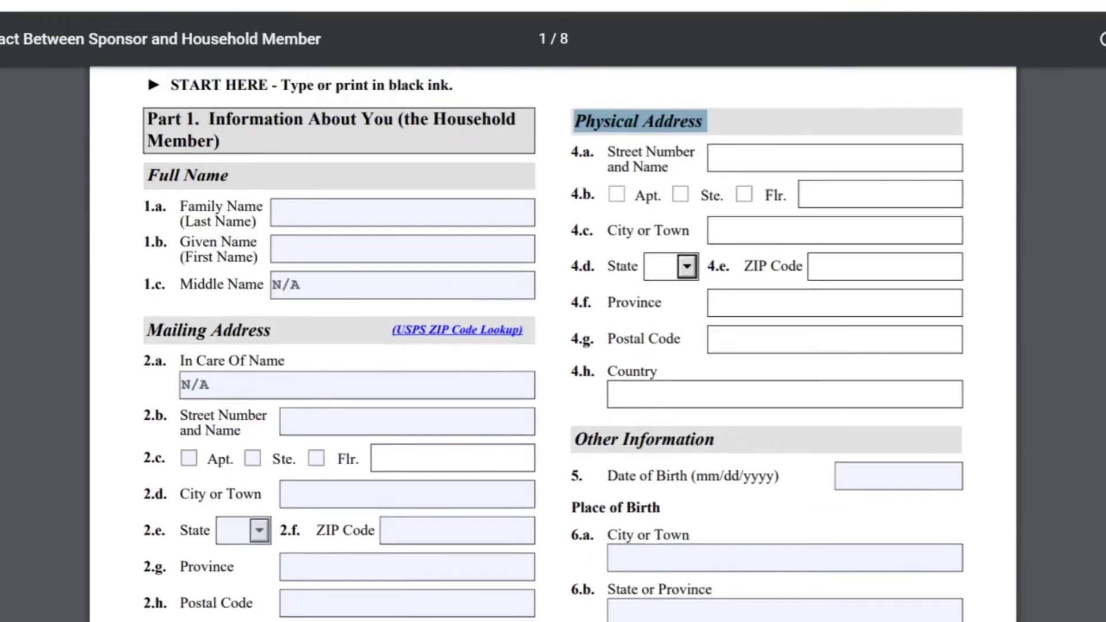
pyautogui.click(749, 106)
pyautogui.moveTo(574, 121); pyautogui.dragTo(708, 121)
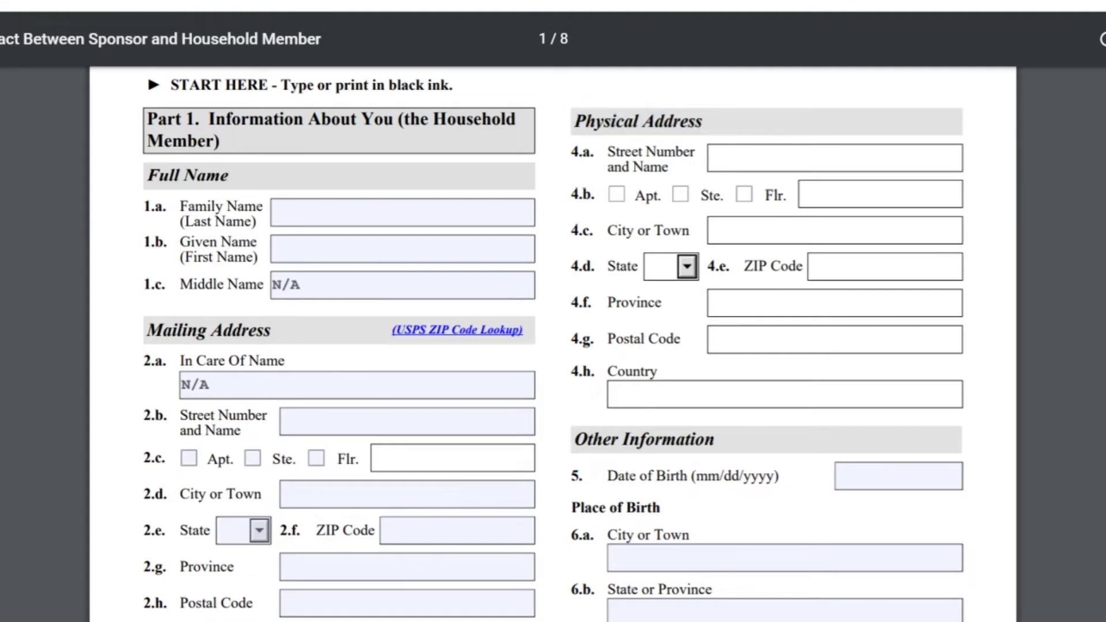
pyautogui.moveTo(572, 151); pyautogui.dragTo(594, 152)
pyautogui.moveTo(572, 372); pyautogui.dragTo(594, 372)
# Step: Highlight the 4.a and 4.h labels, then switch item 3's answer to Yes
pyautogui.moveTo(571, 152); pyautogui.dragTo(594, 152)
pyautogui.moveTo(572, 371); pyautogui.dragTo(593, 371)
pyautogui.scroll(-3, 553, 346)
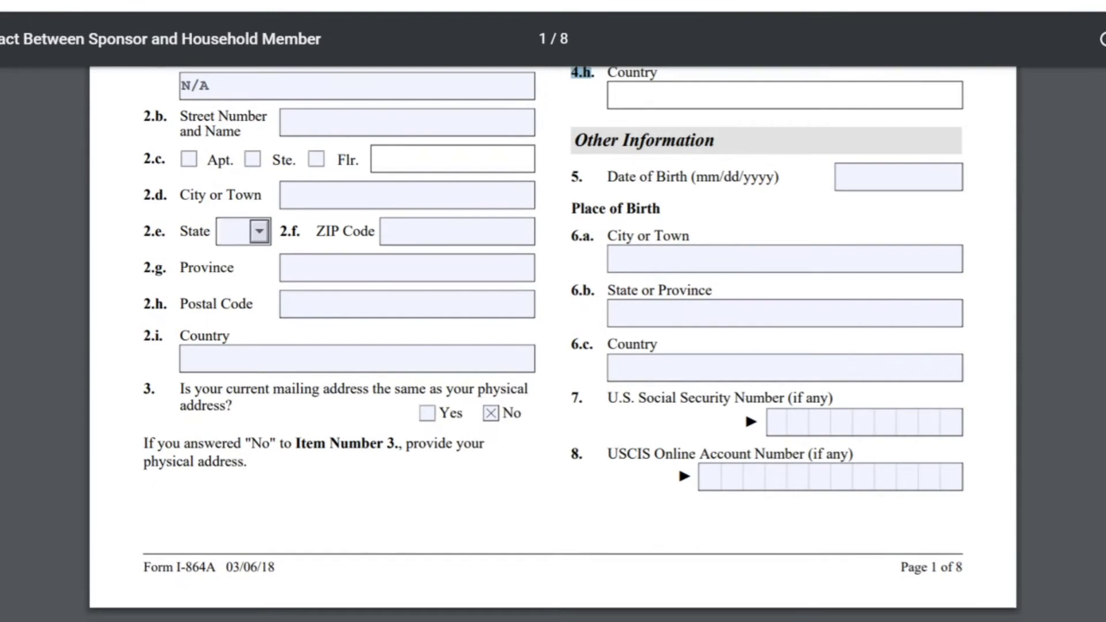
pyautogui.click(427, 413)
pyautogui.click(491, 415)
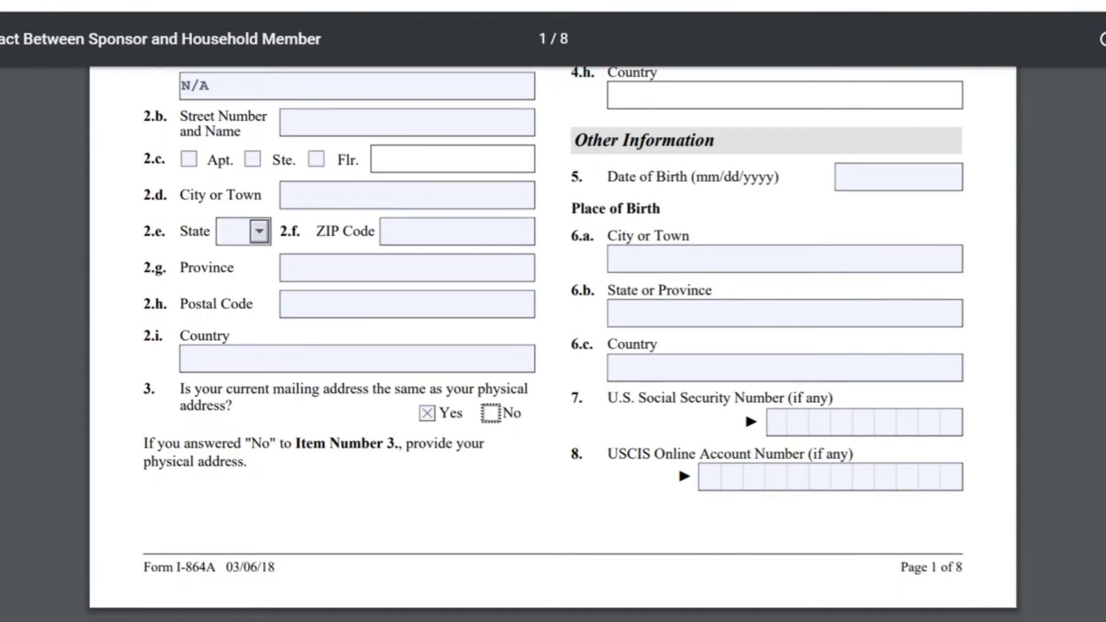
# Step: Highlight the Other Information heading
pyautogui.scroll(5, 553, 345)
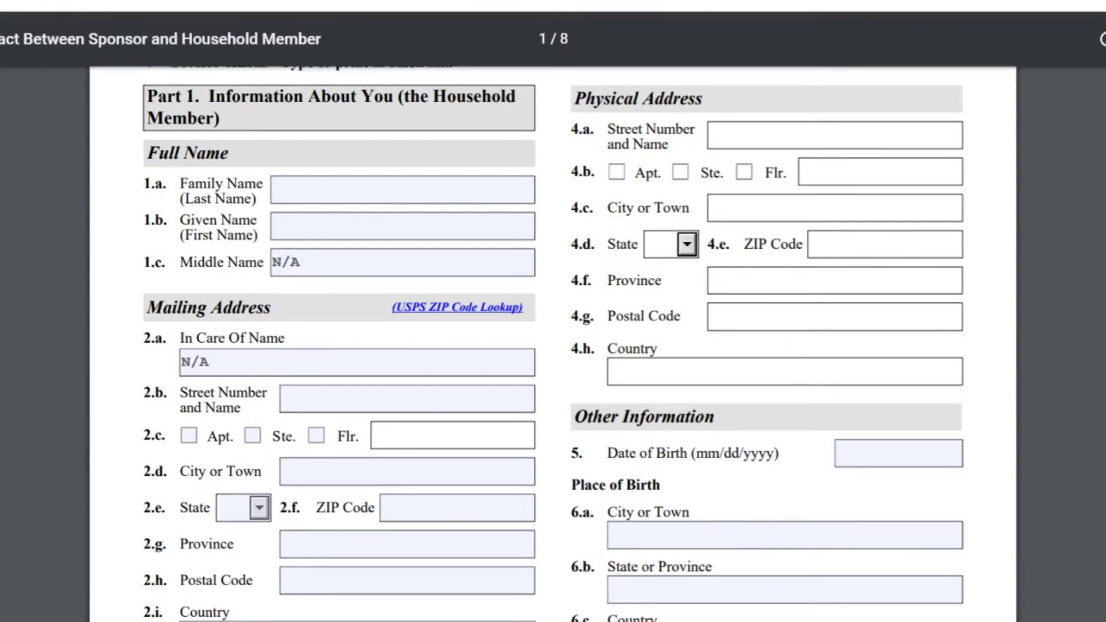
pyautogui.scroll(-5, 553, 344)
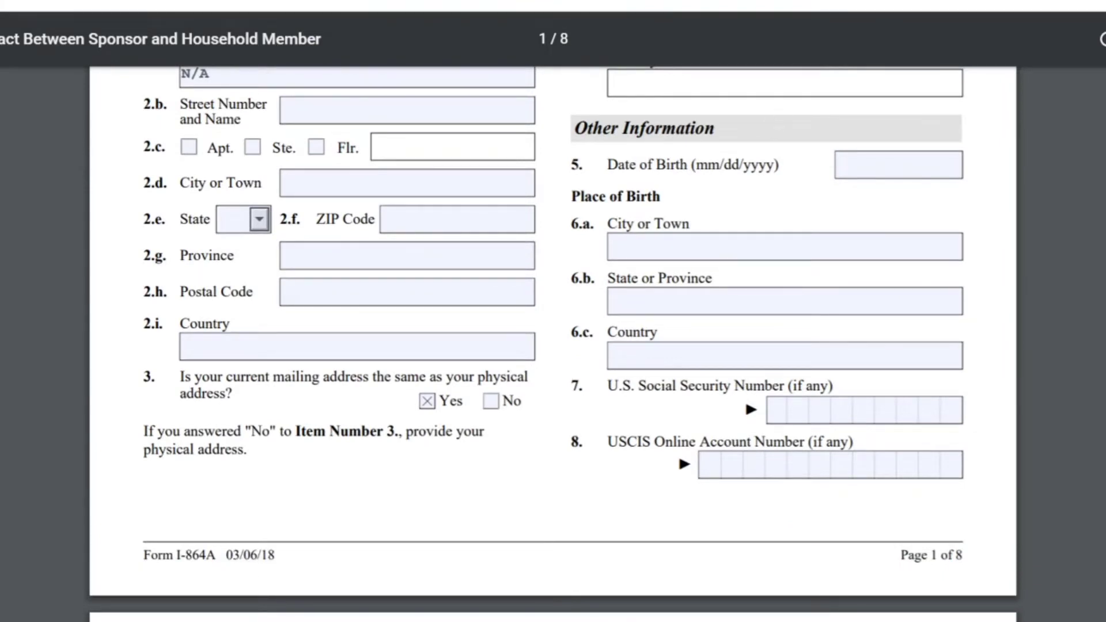
pyautogui.moveTo(715, 128); pyautogui.dragTo(573, 128)
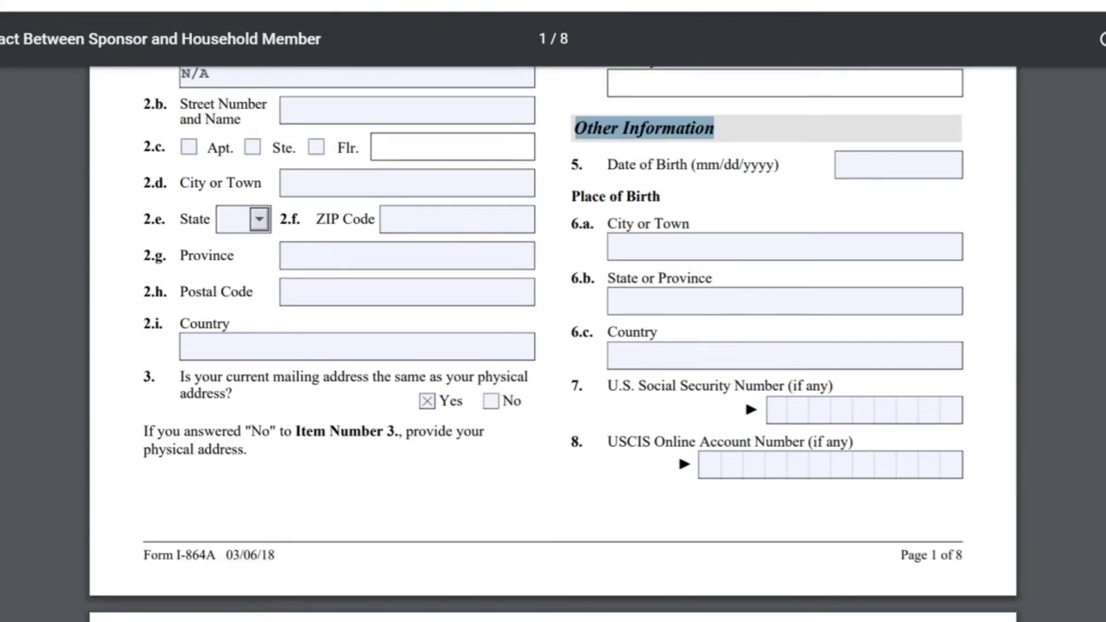
# Step: Highlight the Date and Place of Birth labels, then enter N/A as USCIS Online Account Number
pyautogui.moveTo(607, 165); pyautogui.dragTo(778, 165)
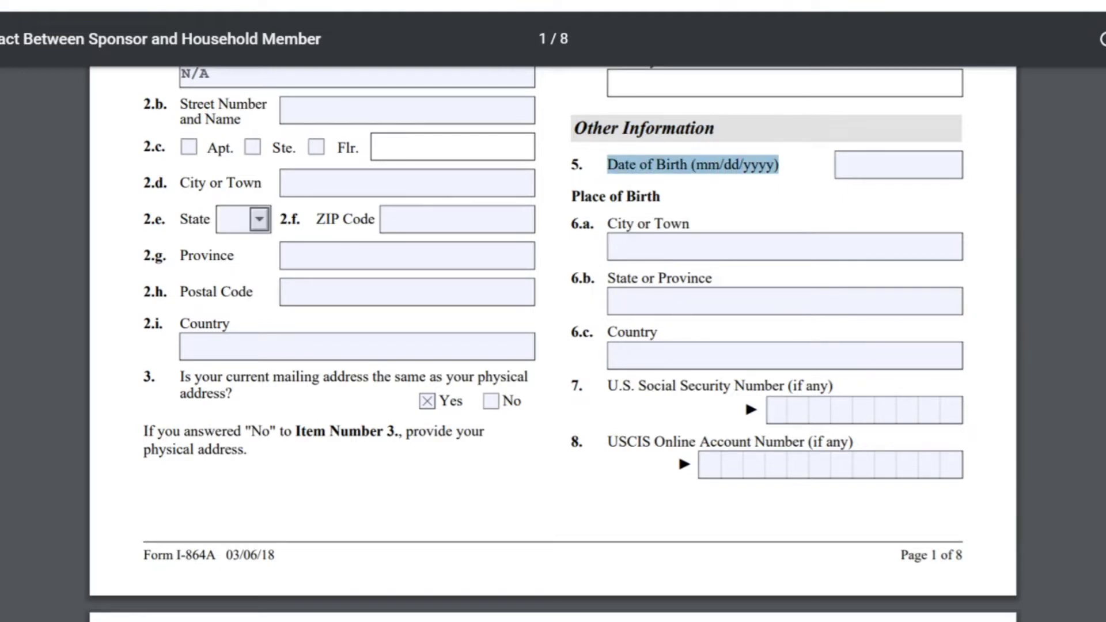
pyautogui.moveTo(572, 196); pyautogui.dragTo(664, 196)
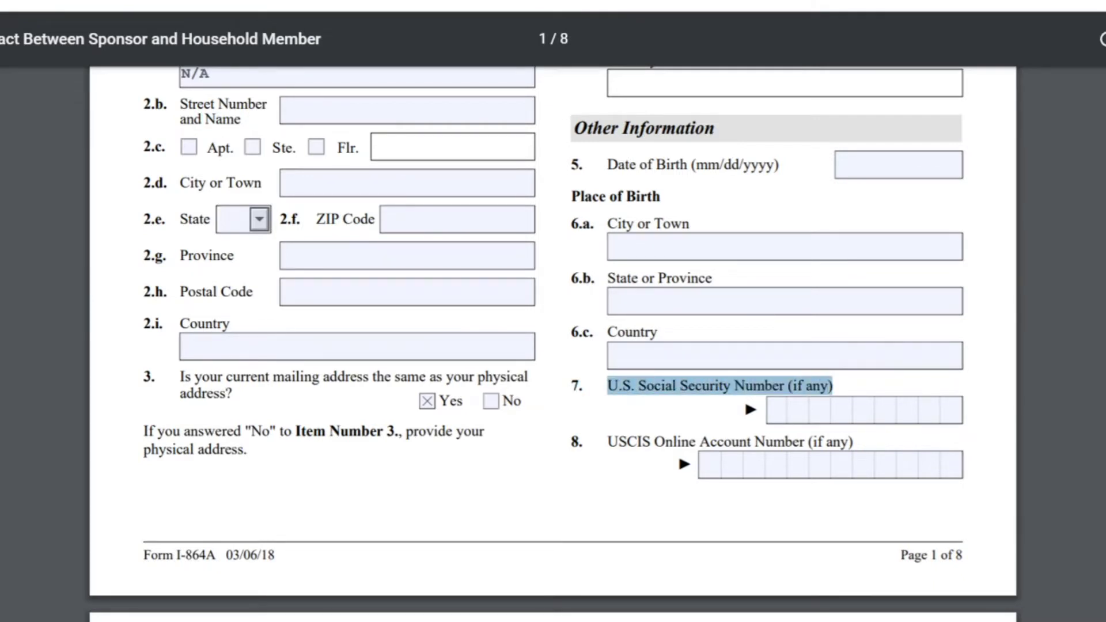
pyautogui.scroll(-3, 553, 346)
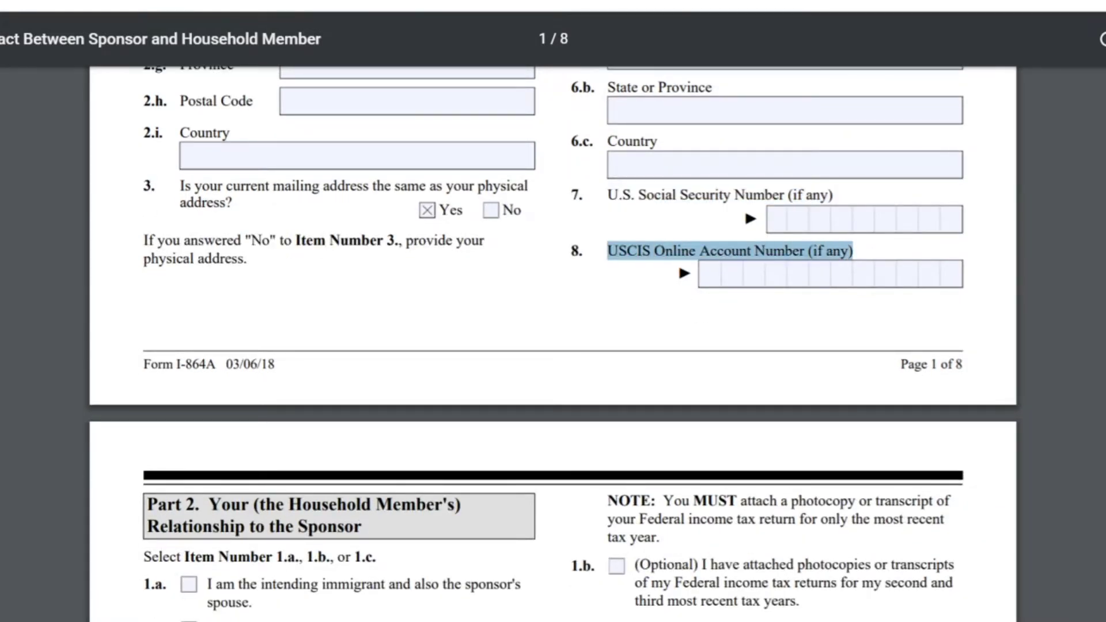
pyautogui.click(710, 274)
pyautogui.write('N/A')
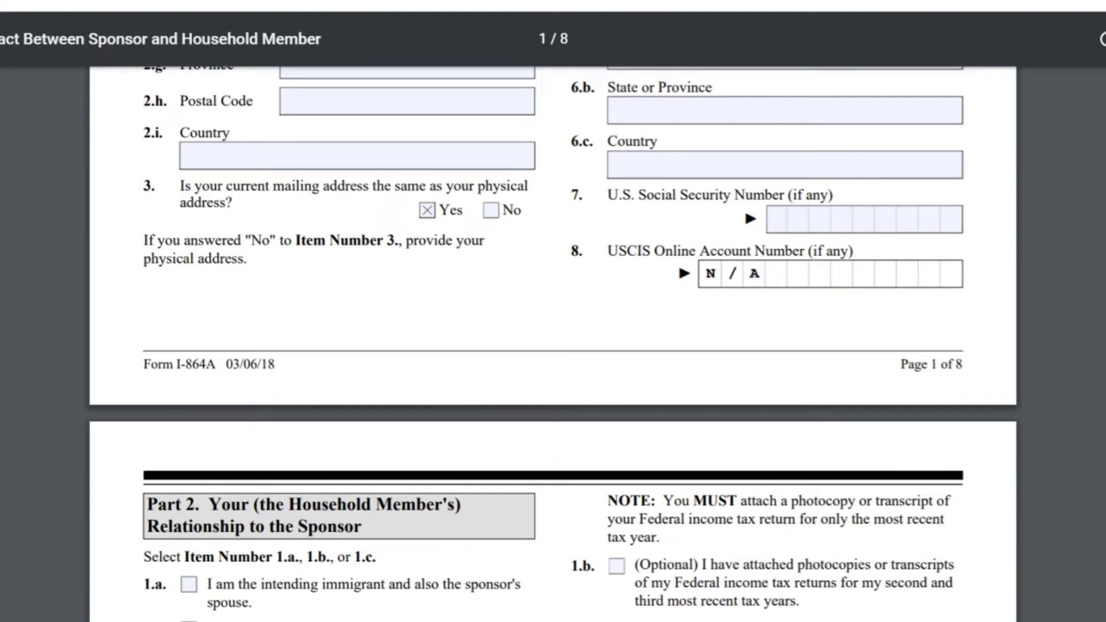
pyautogui.scroll(-6, 553, 345)
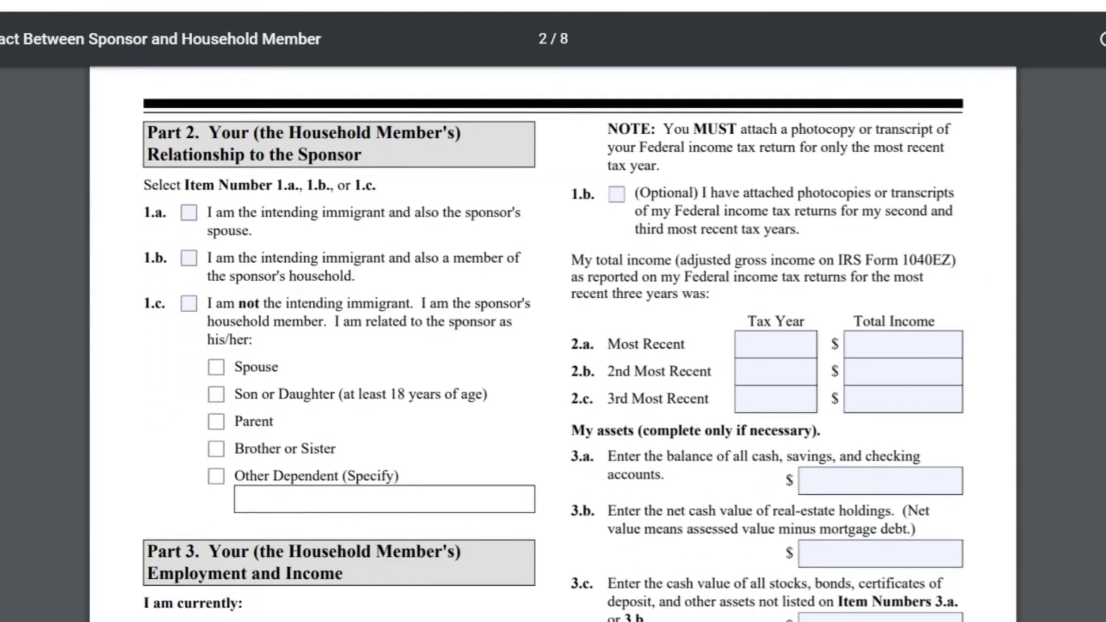
# Step: Check Part 2 item 1.c, 'I am not the intending immigrant'
pyautogui.scroll(-1, 553, 345)
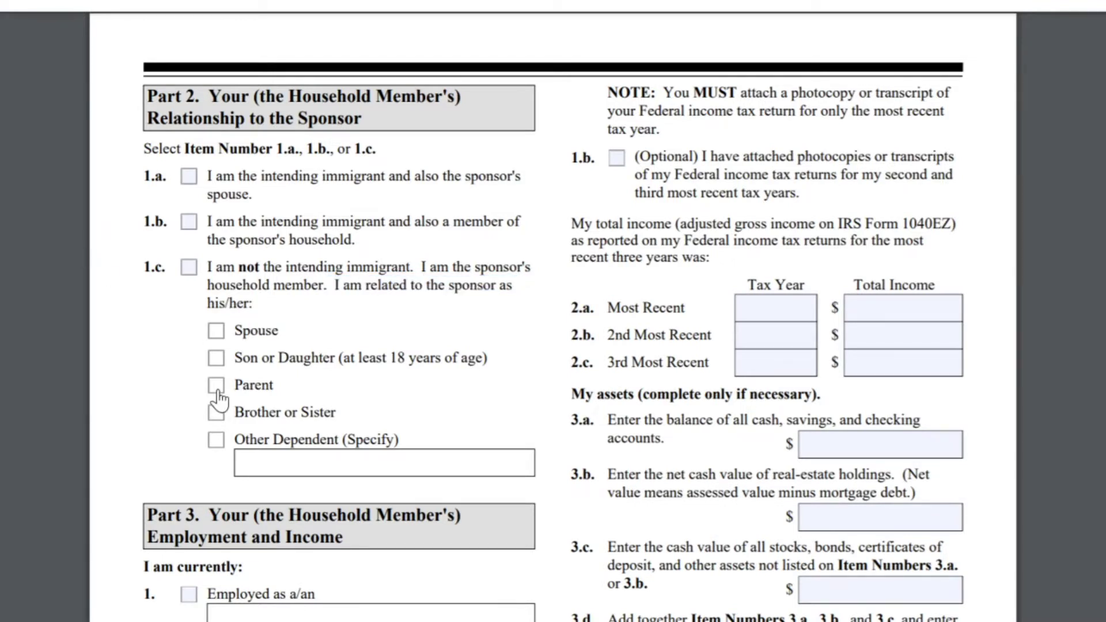
pyautogui.click(188, 268)
pyautogui.click(211, 395)
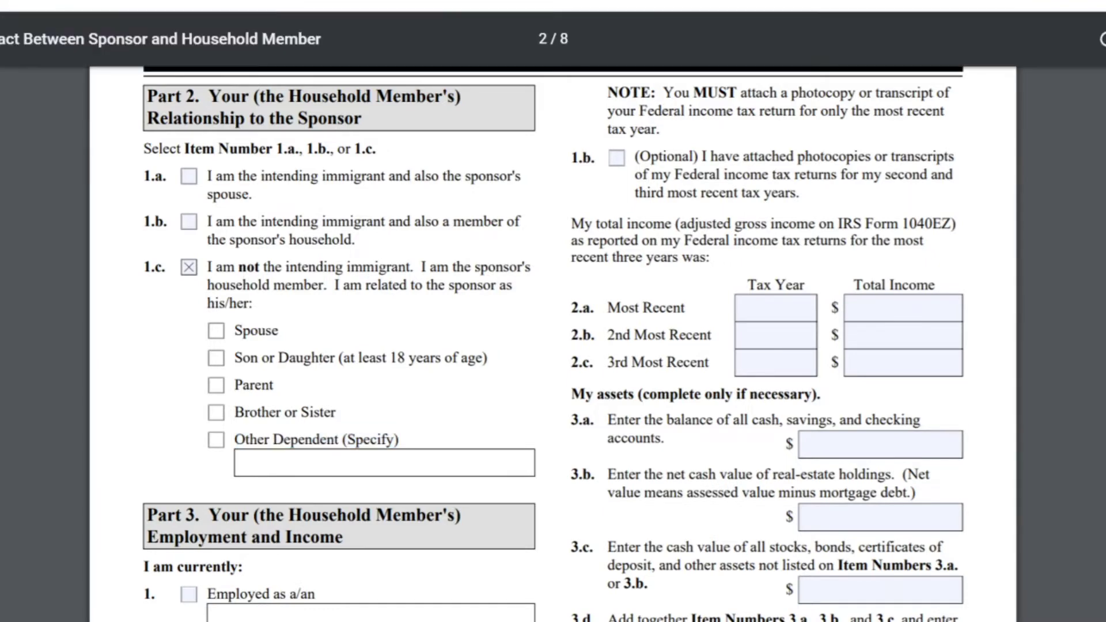
pyautogui.scroll(-5, 553, 346)
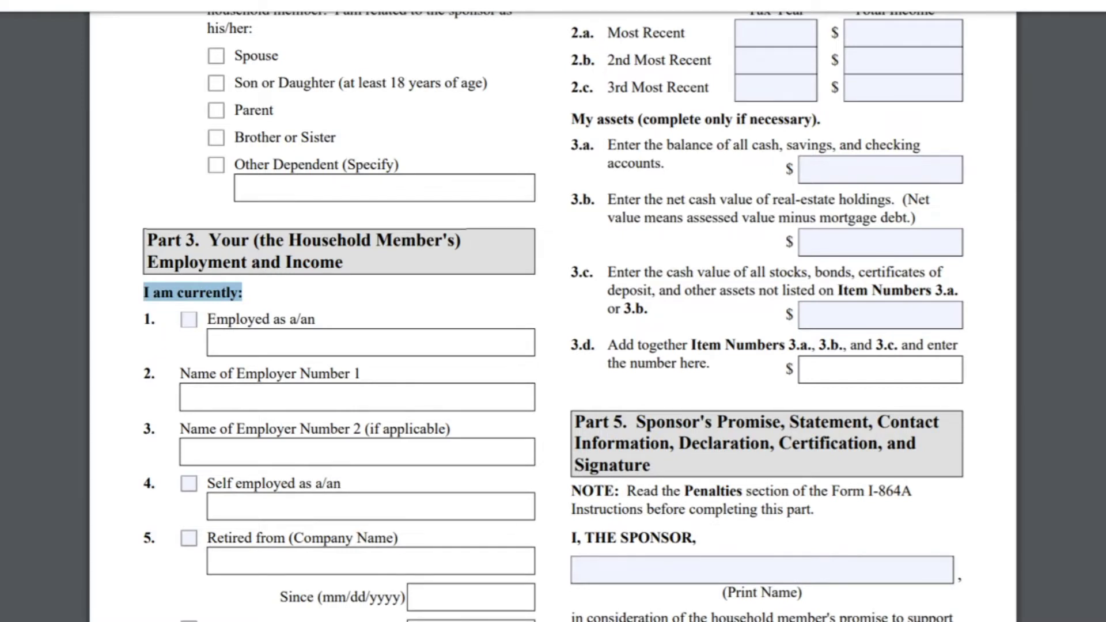
pyautogui.click(190, 320)
pyautogui.click(232, 323)
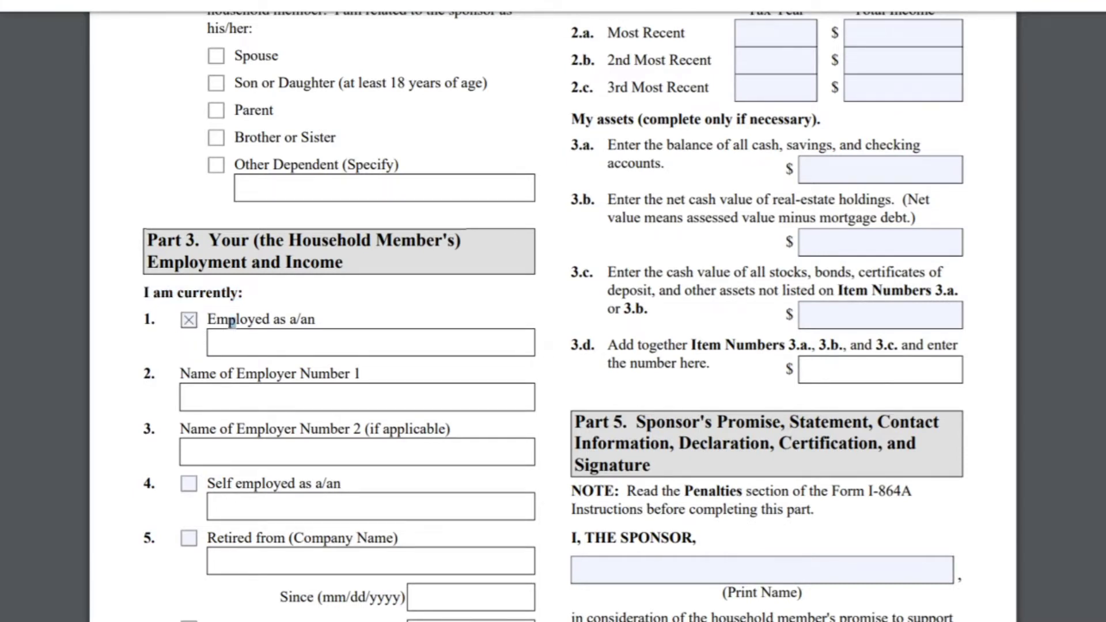
pyautogui.click(189, 320)
pyautogui.click(189, 487)
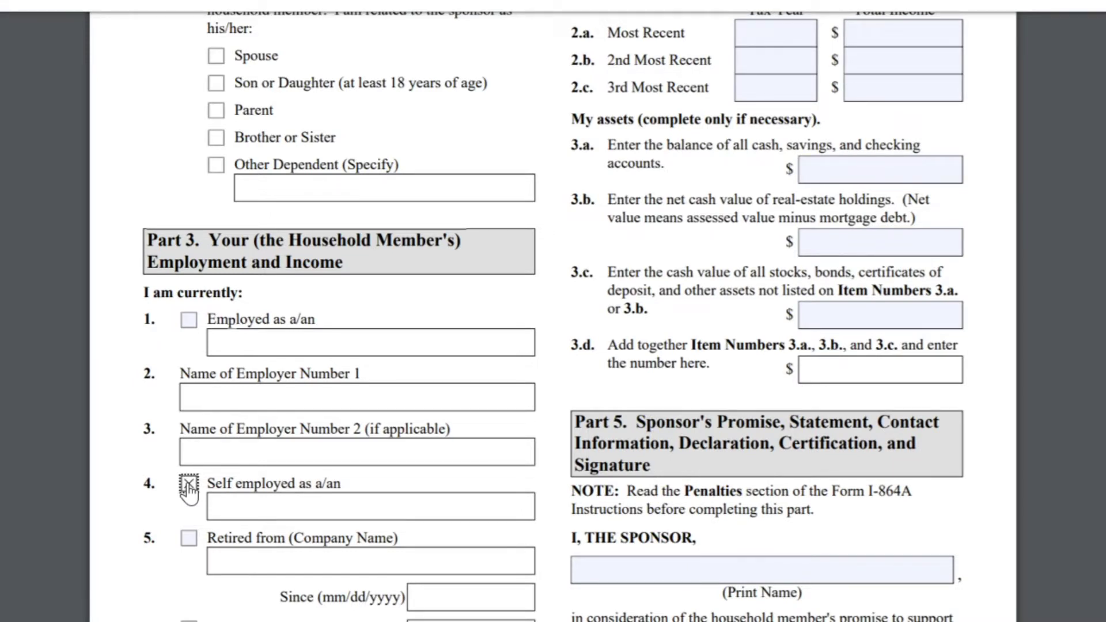
pyautogui.click(189, 485)
pyautogui.click(189, 538)
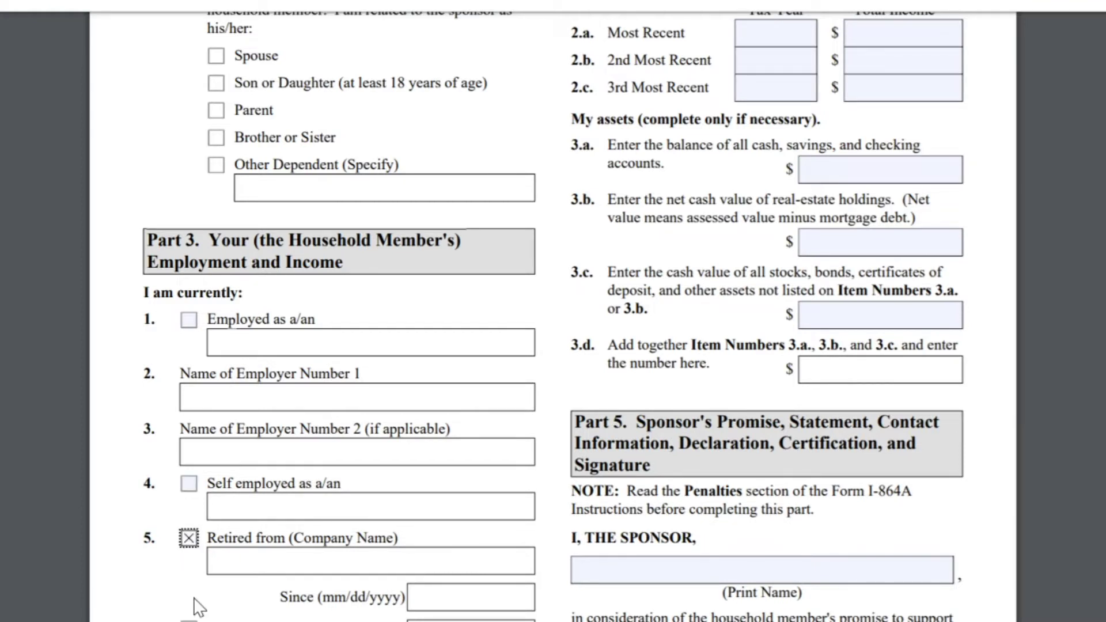
pyautogui.click(189, 538)
pyautogui.moveTo(208, 538); pyautogui.dragTo(274, 538)
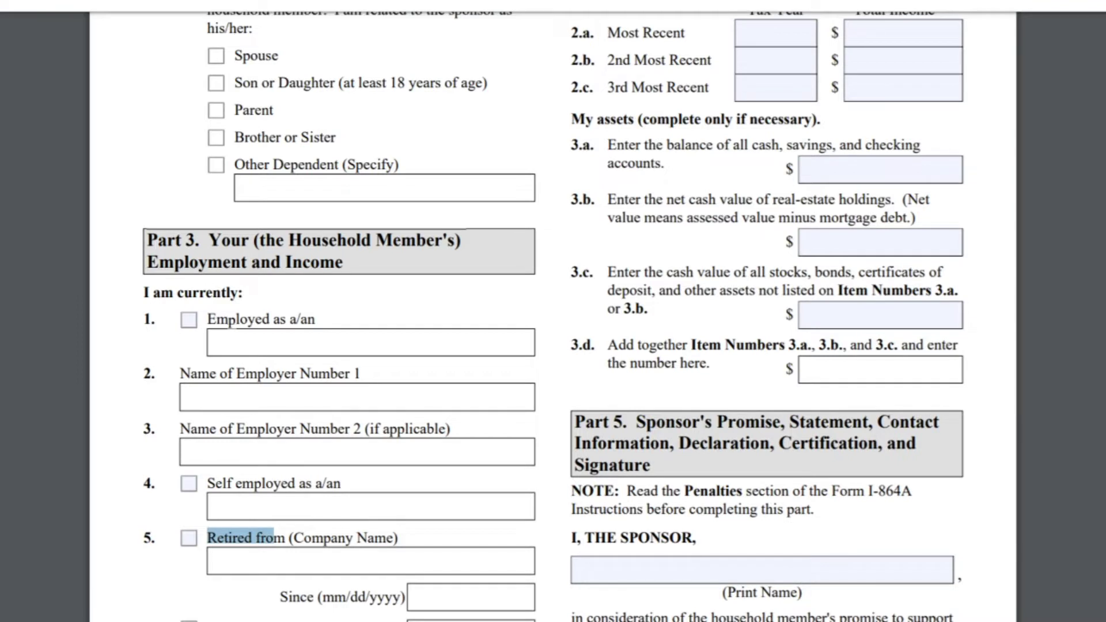
pyautogui.moveTo(228, 538); pyautogui.dragTo(398, 538)
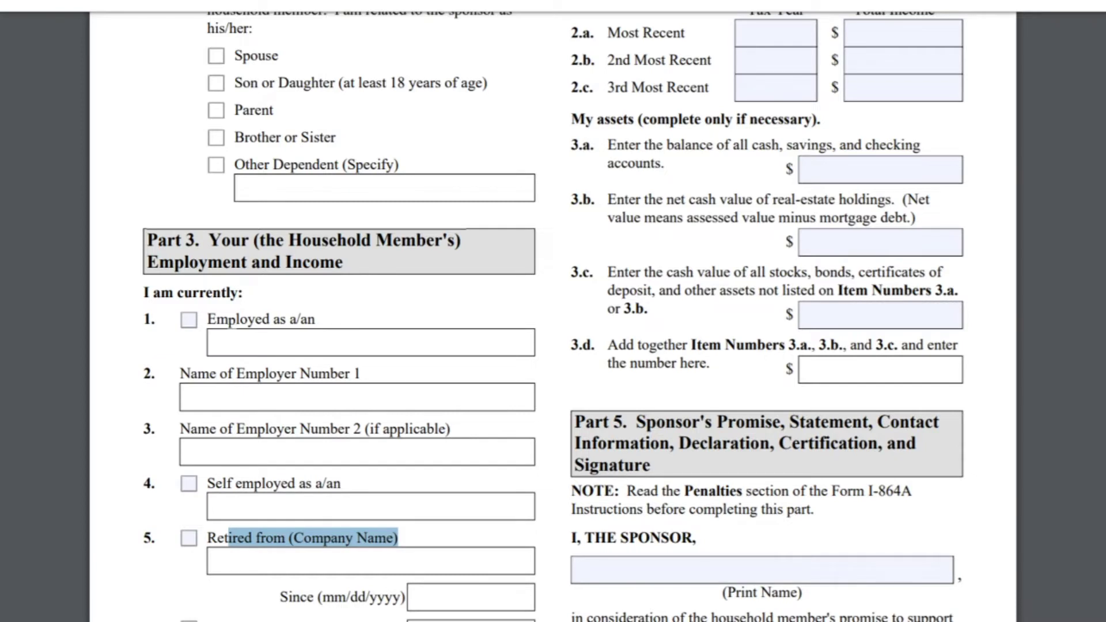
pyautogui.moveTo(280, 597); pyautogui.dragTo(401, 597)
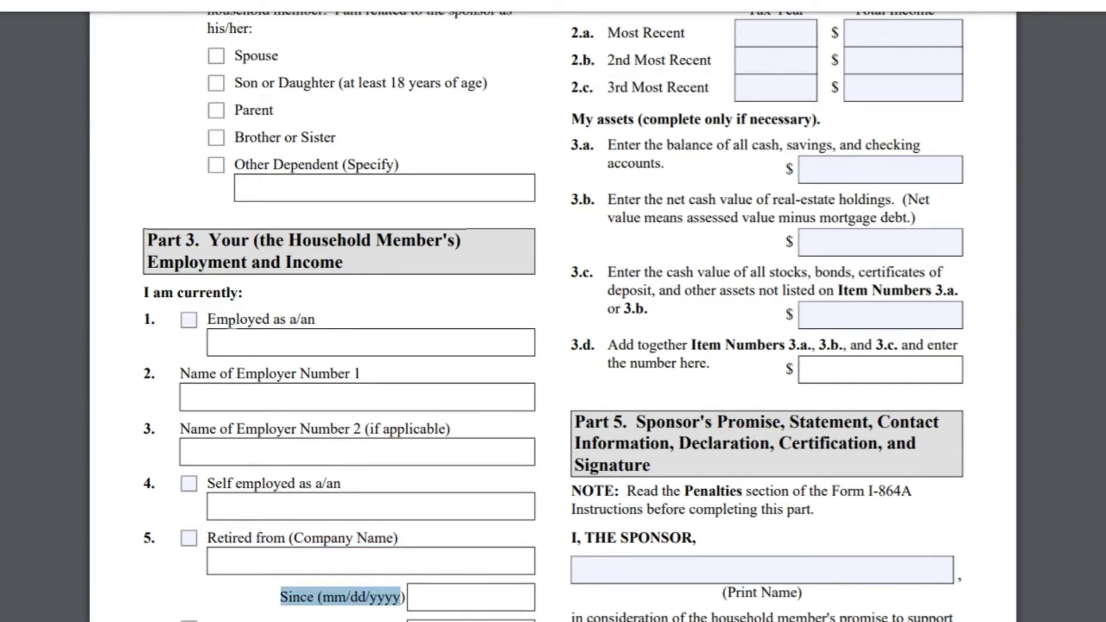
pyautogui.scroll(-2, 224, 488)
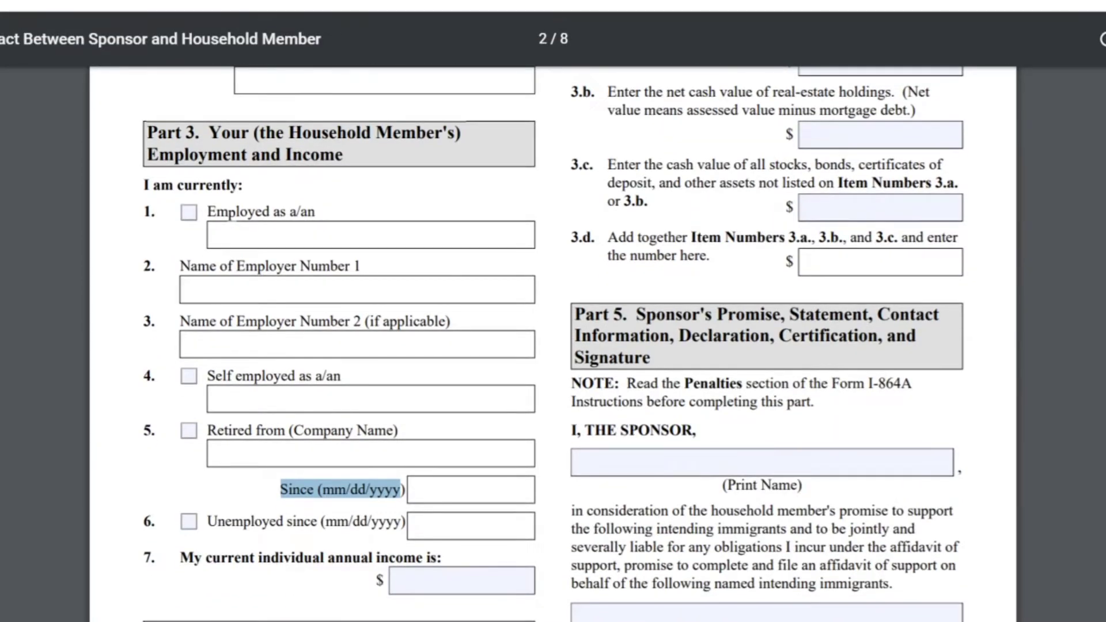
pyautogui.click(147, 518)
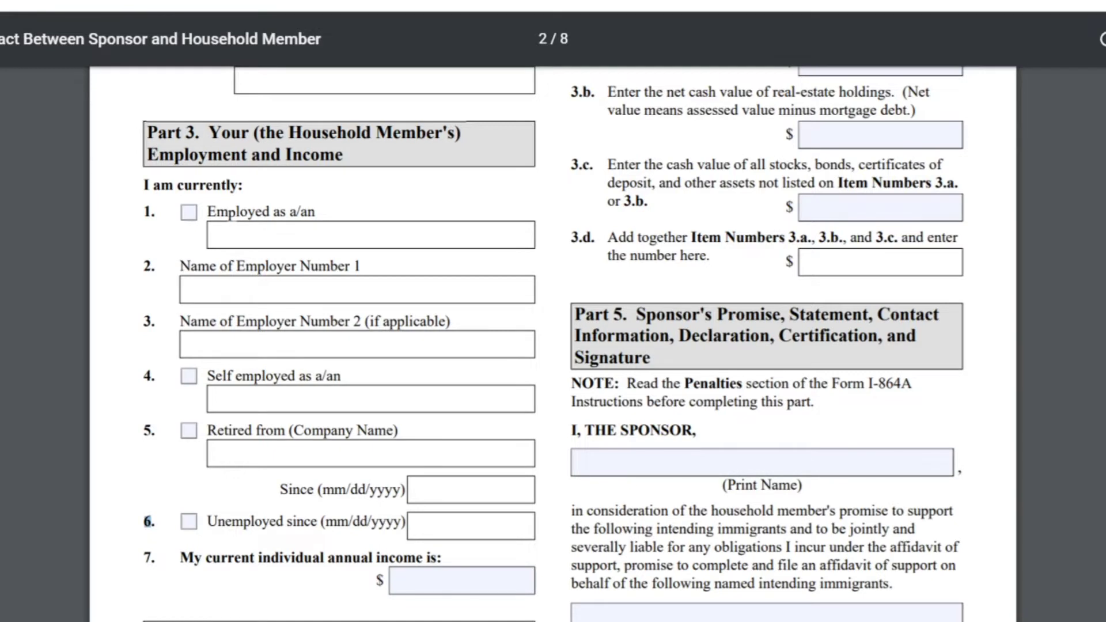
pyautogui.moveTo(148, 521); pyautogui.dragTo(398, 522)
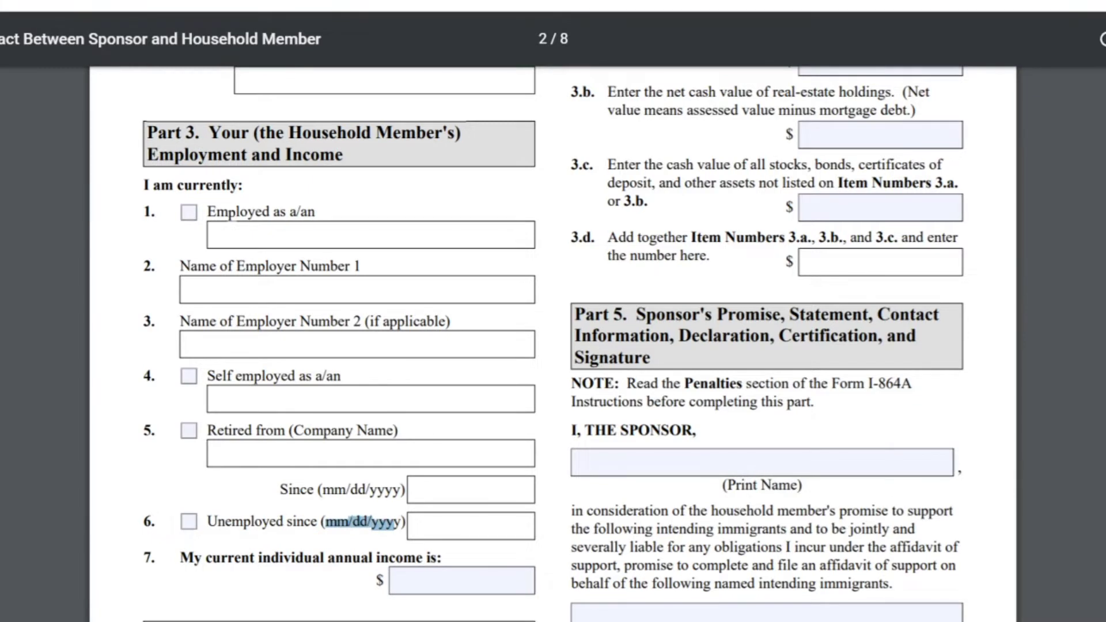
pyautogui.moveTo(180, 558); pyautogui.dragTo(441, 558)
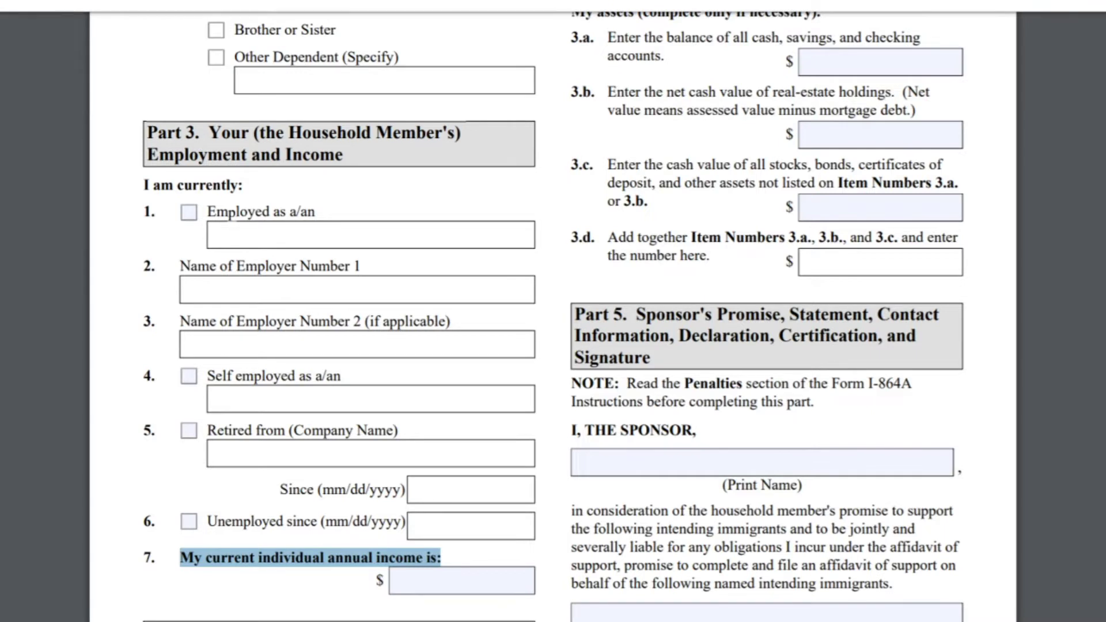
# Step: Check 'Employed as a/an' in Part 3 item 1, leaving the occupation blank
pyautogui.click(188, 212)
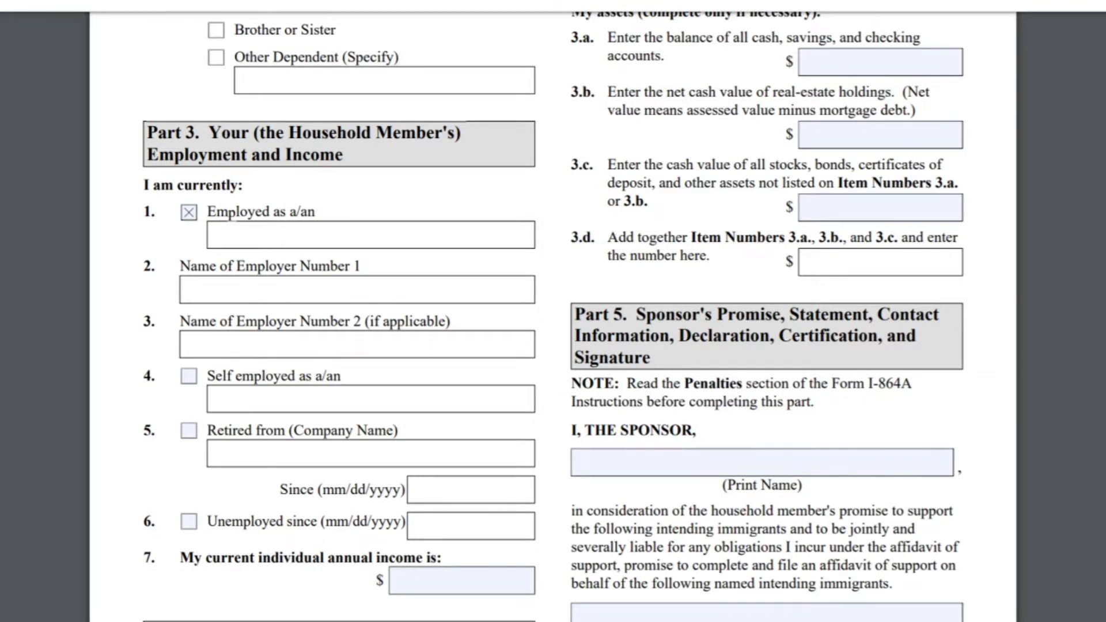
pyautogui.scroll(-3, 553, 316)
pyautogui.scroll(-4, 553, 311)
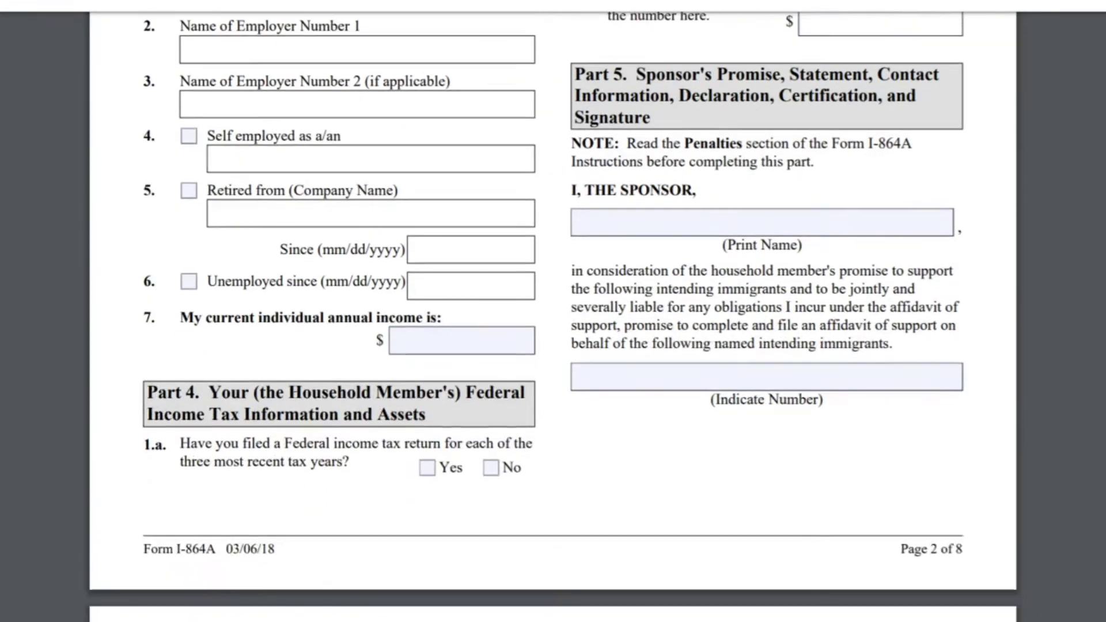
pyautogui.moveTo(147, 385); pyautogui.dragTo(426, 416)
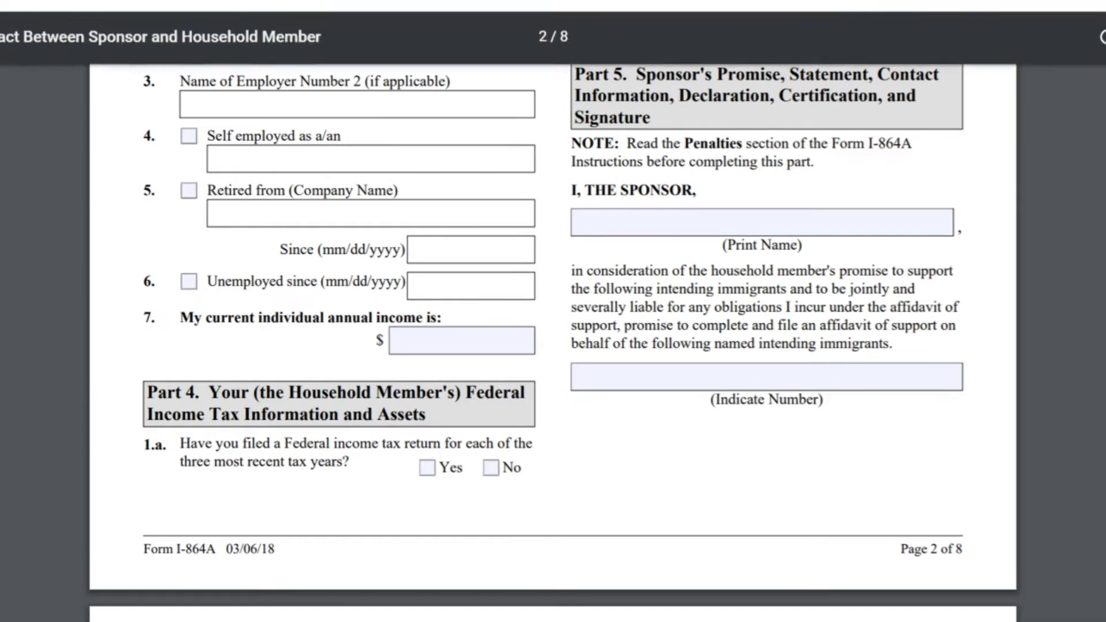
pyautogui.scroll(10, 553, 343)
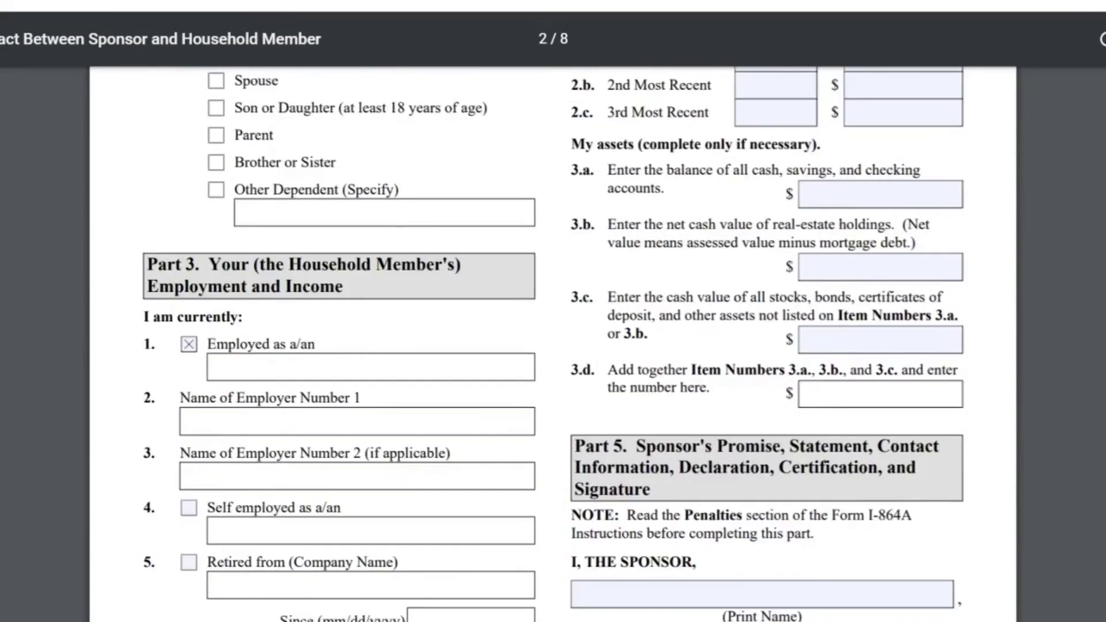
pyautogui.scroll(1, 553, 344)
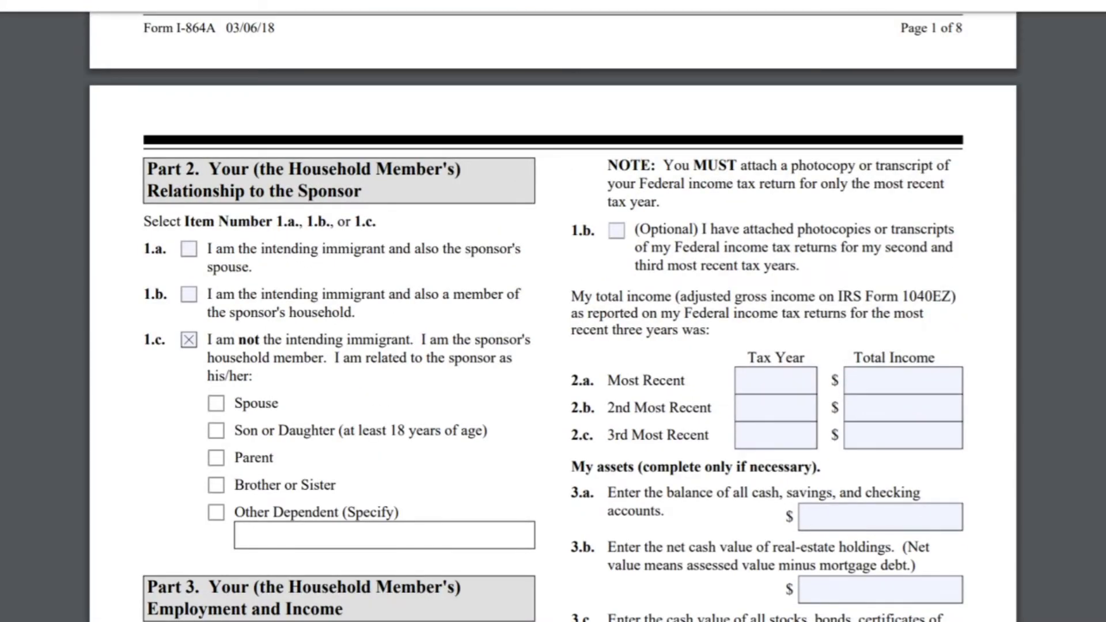
pyautogui.moveTo(608, 165); pyautogui.dragTo(929, 164)
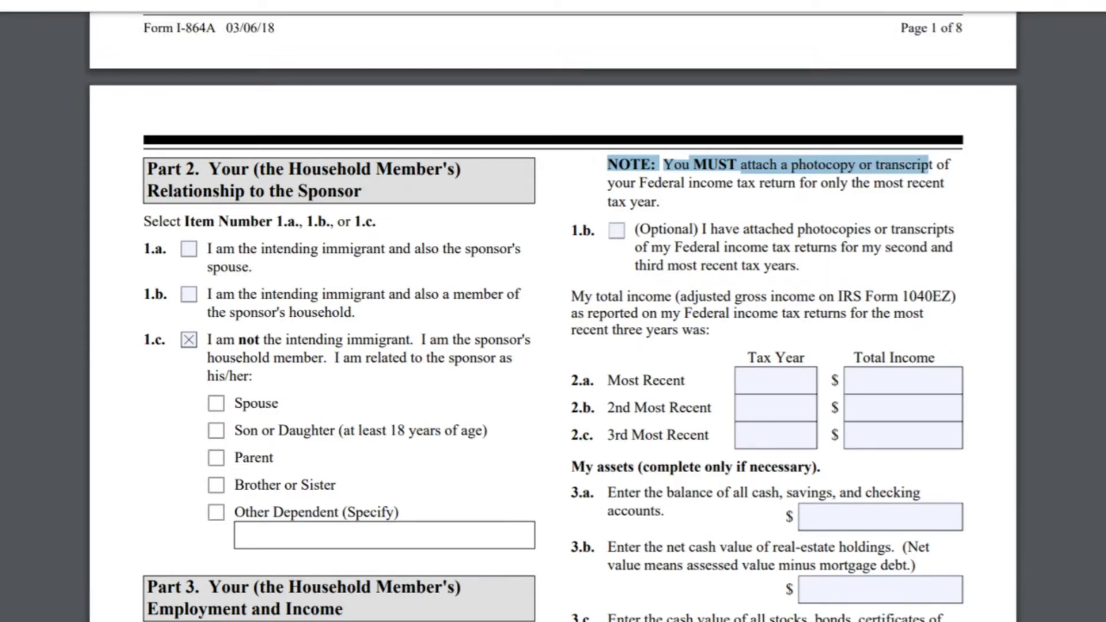
pyautogui.moveTo(929, 165); pyautogui.dragTo(658, 201)
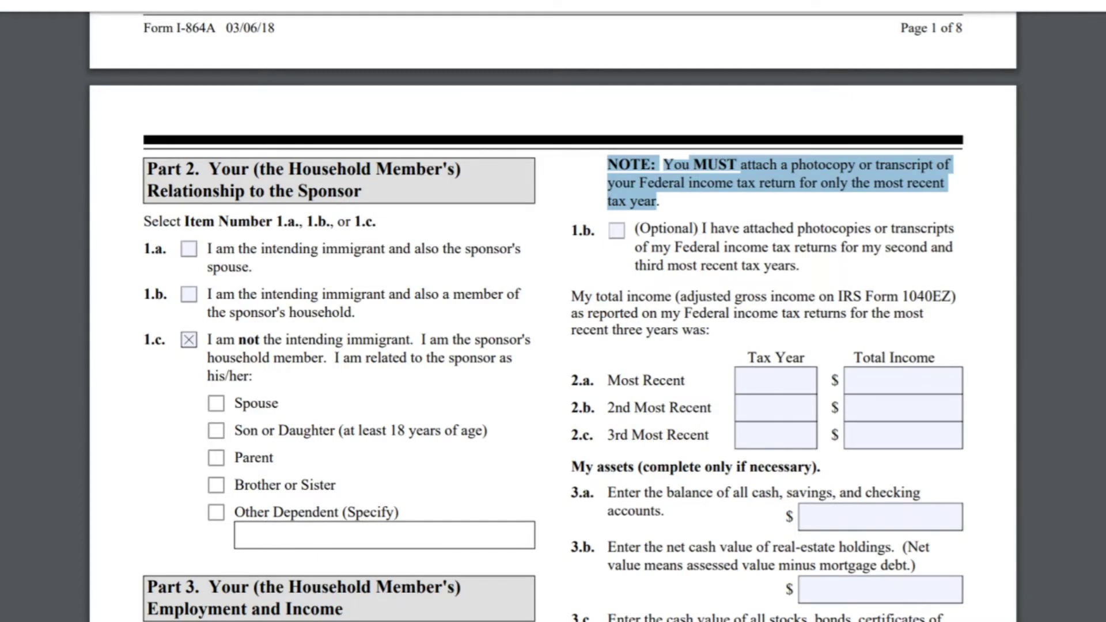
pyautogui.moveTo(571, 230); pyautogui.dragTo(593, 231)
pyautogui.moveTo(703, 229); pyautogui.dragTo(799, 264)
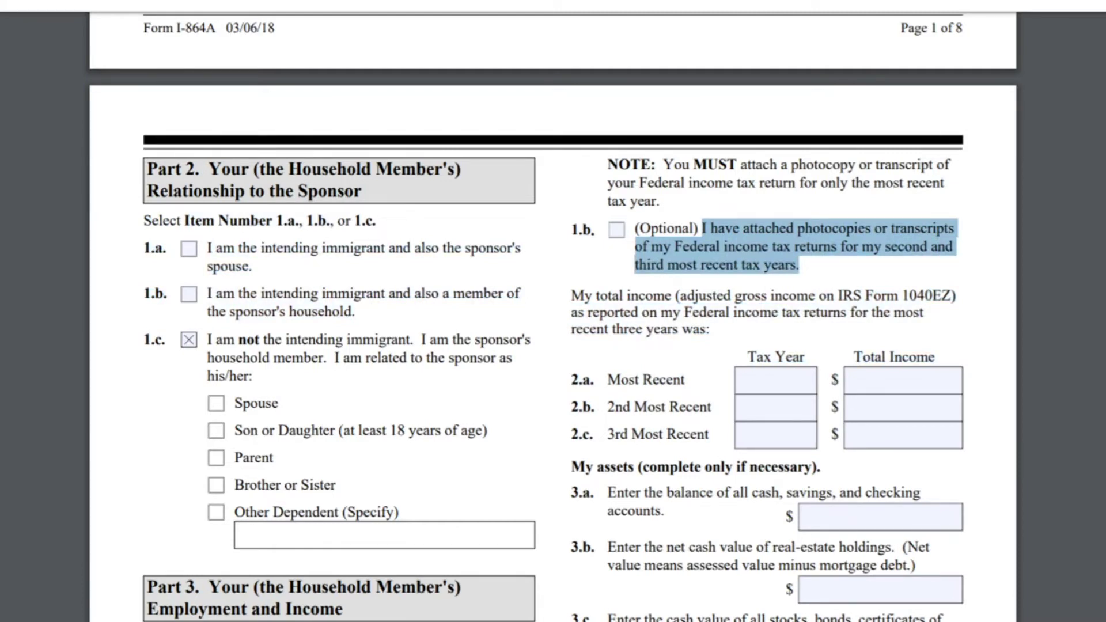
# Step: Check optional item 1.b confirming second- and third-year tax transcripts are attached
pyautogui.click(617, 243)
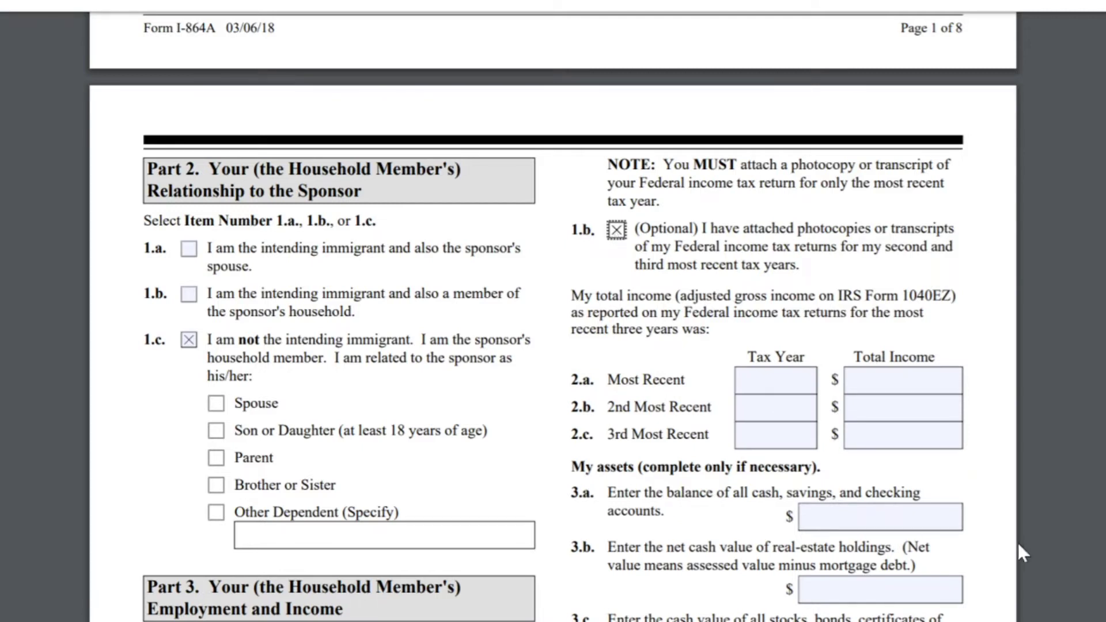
pyautogui.scroll(-3, 553, 344)
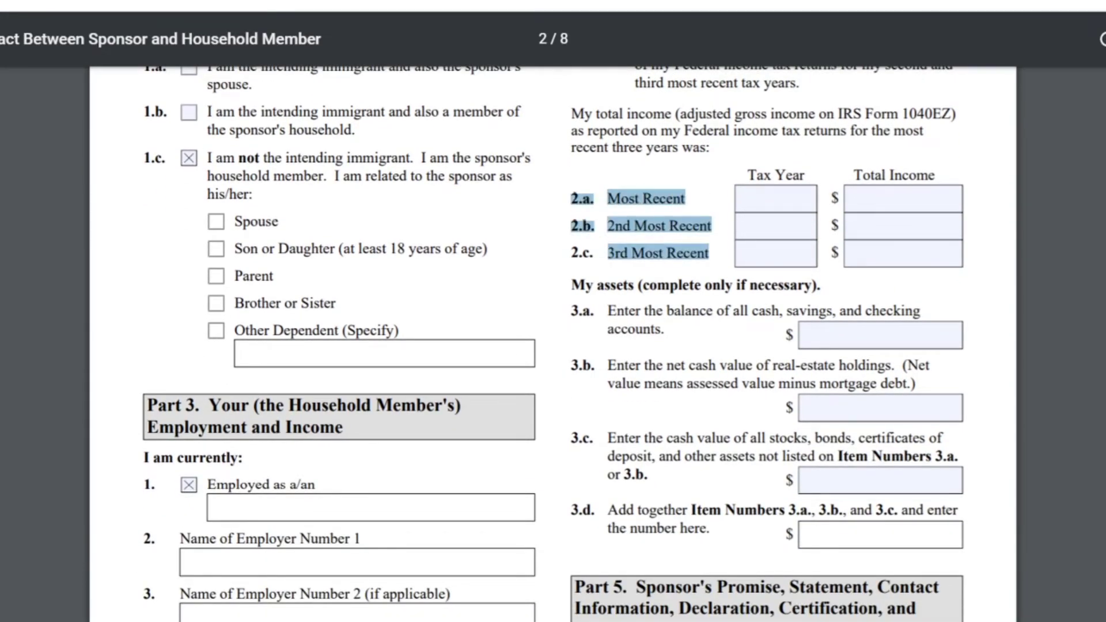
# Step: Fill income rows 2.a–2.c: 2018 $45000, 2017 $40000, 2016 $40000
pyautogui.click(775, 198)
pyautogui.write('20')
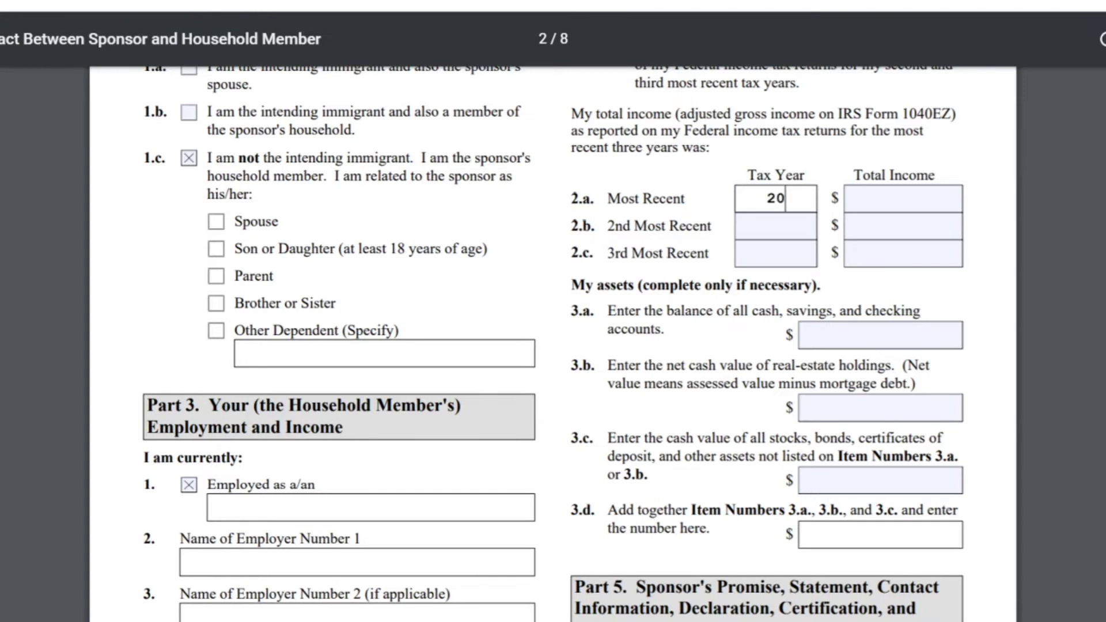
pyautogui.write('18')
pyautogui.press('Tab')
pyautogui.write('45')
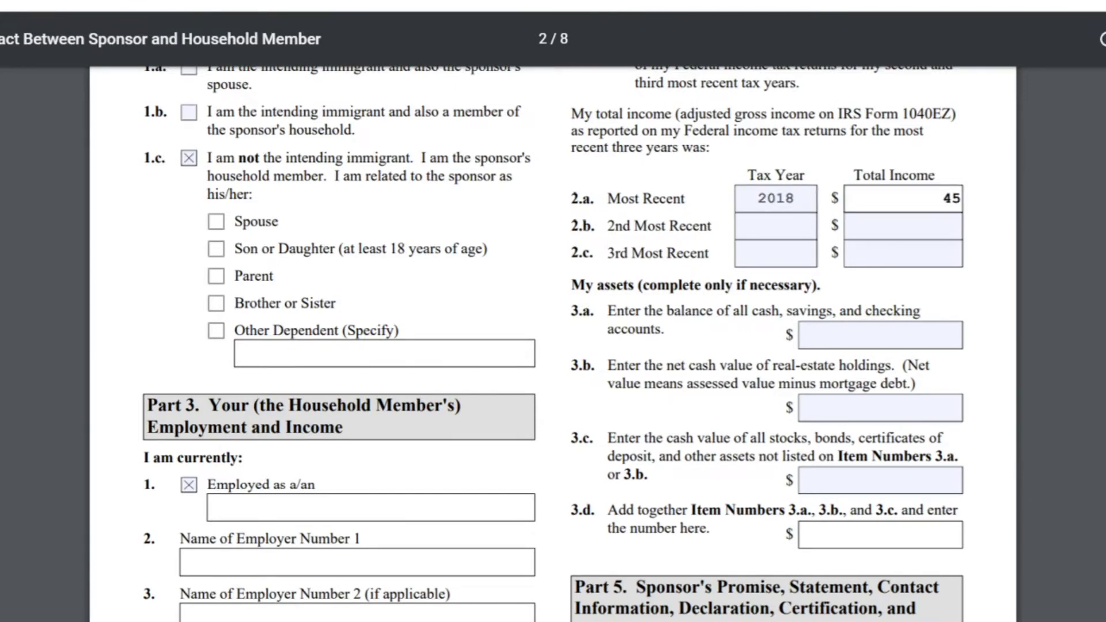
pyautogui.write('000')
pyautogui.press('Tab')
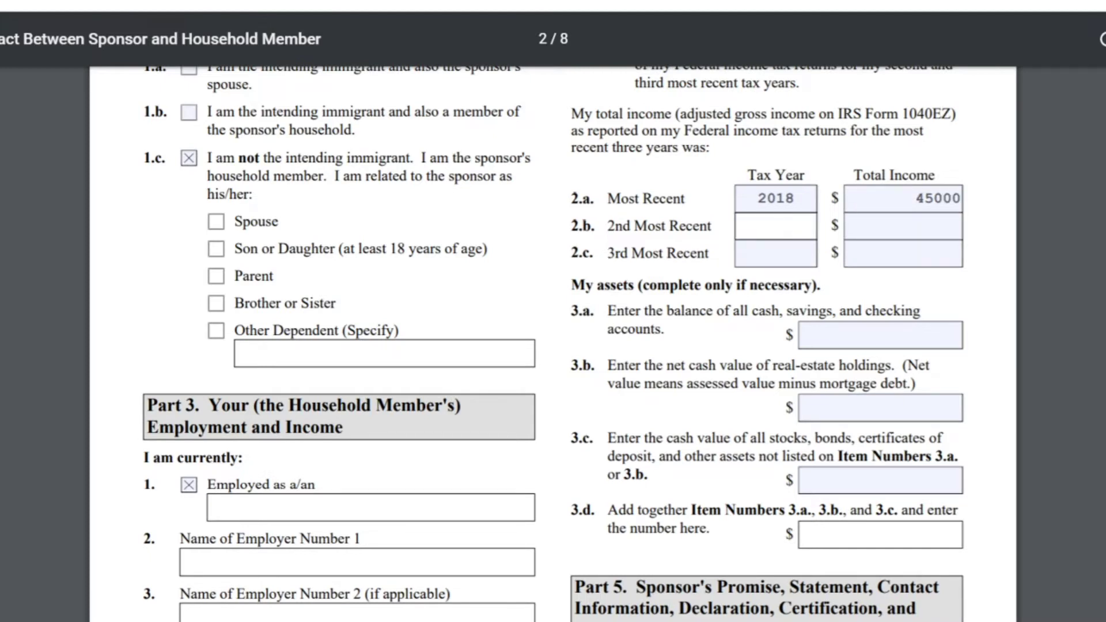
pyautogui.write('2')
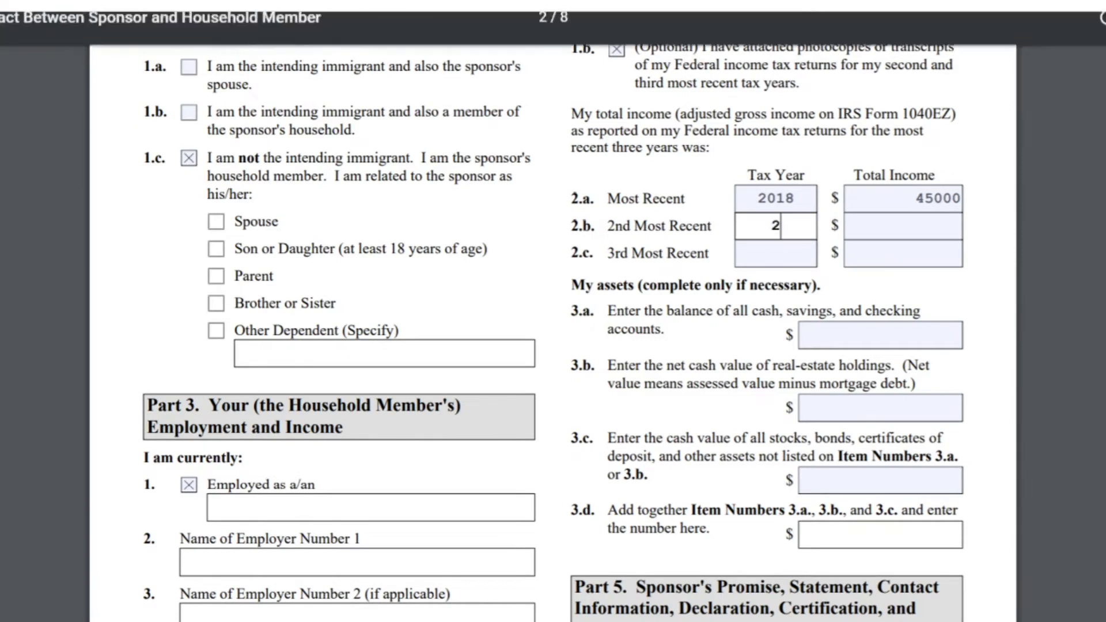
pyautogui.write('017')
pyautogui.press('Tab')
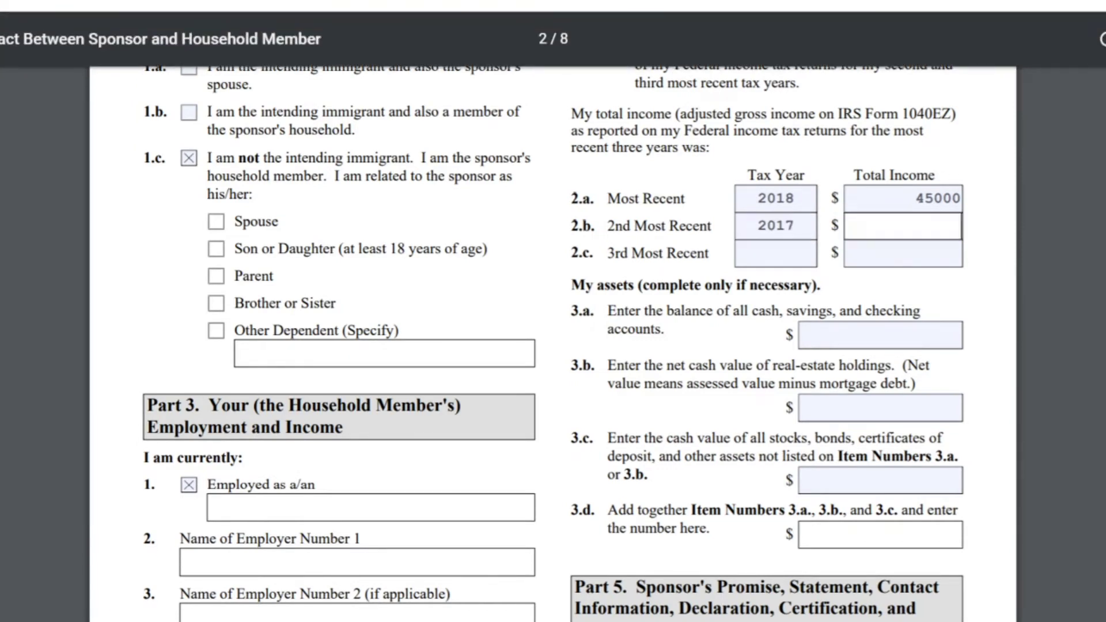
pyautogui.write('40000')
pyautogui.press('Tab')
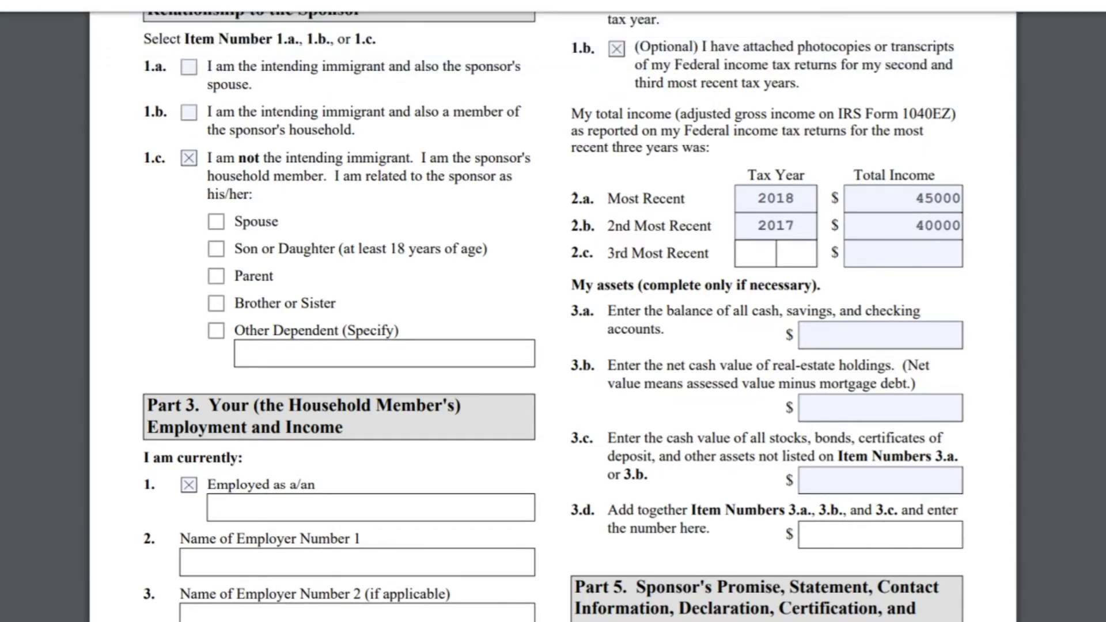
pyautogui.write('2016')
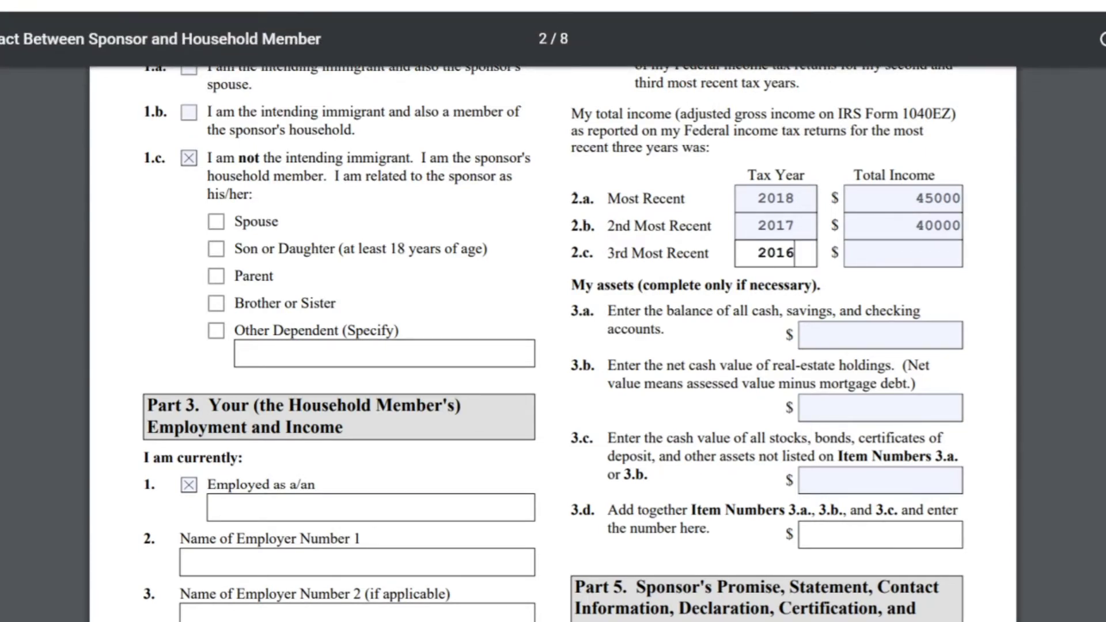
pyautogui.press('Tab')
pyautogui.write('40000')
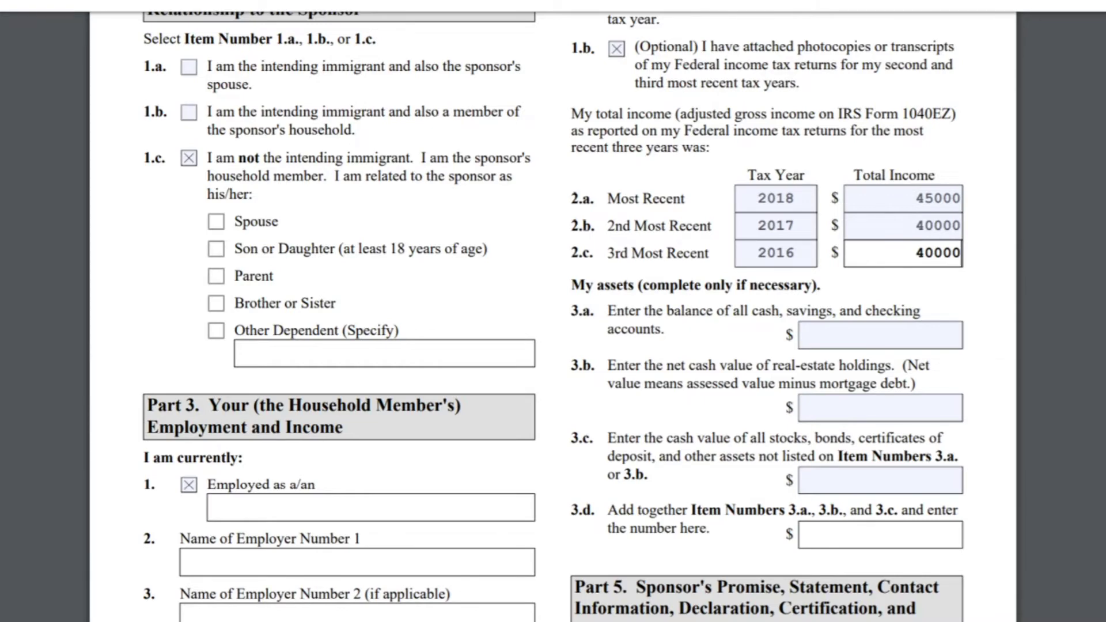
# Step: Enter N/A for asset items 3.a cash, 3.b real estate and 3.c stocks and bonds, leaving 3.d blank
pyautogui.moveTo(572, 285); pyautogui.dragTo(820, 285)
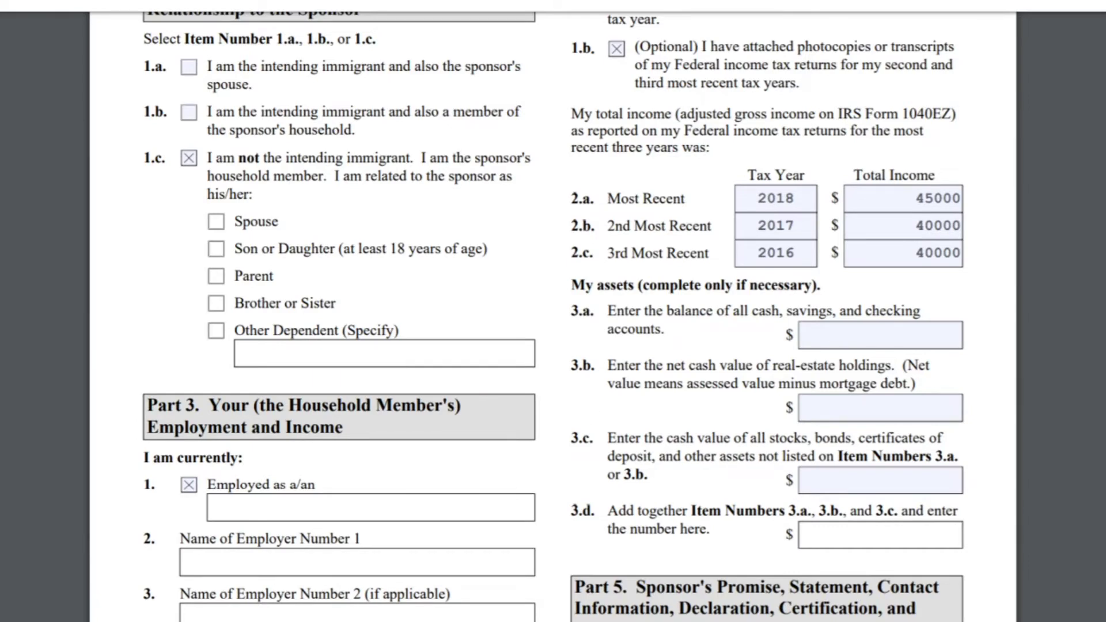
pyautogui.moveTo(572, 285); pyautogui.dragTo(709, 529)
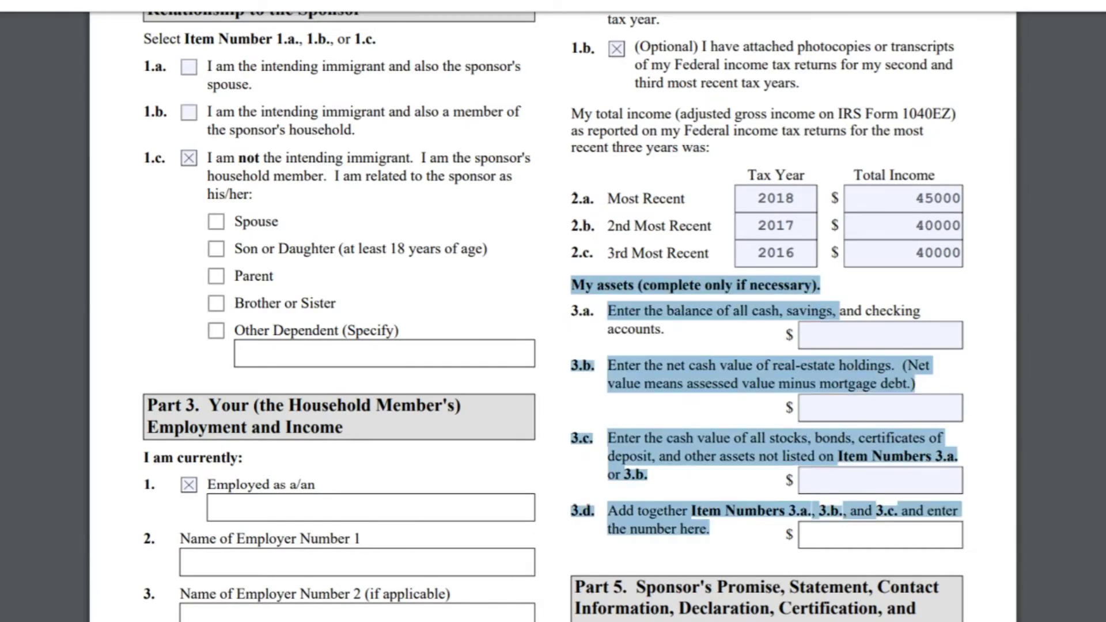
pyautogui.click(880, 335)
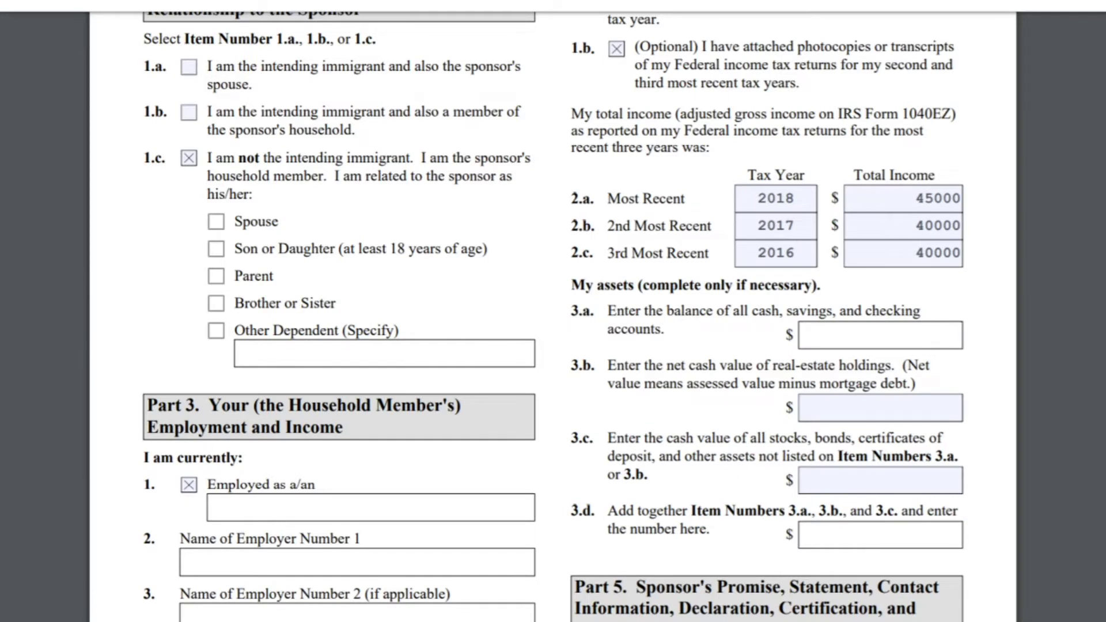
pyautogui.write('N/A')
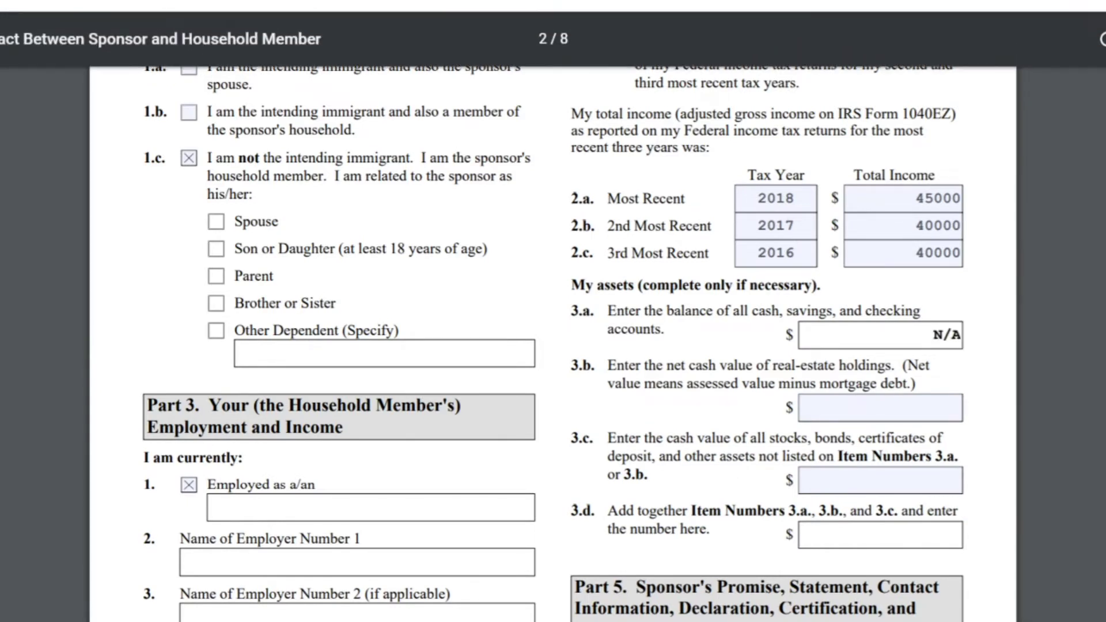
pyautogui.click(880, 407)
pyautogui.write('N/A')
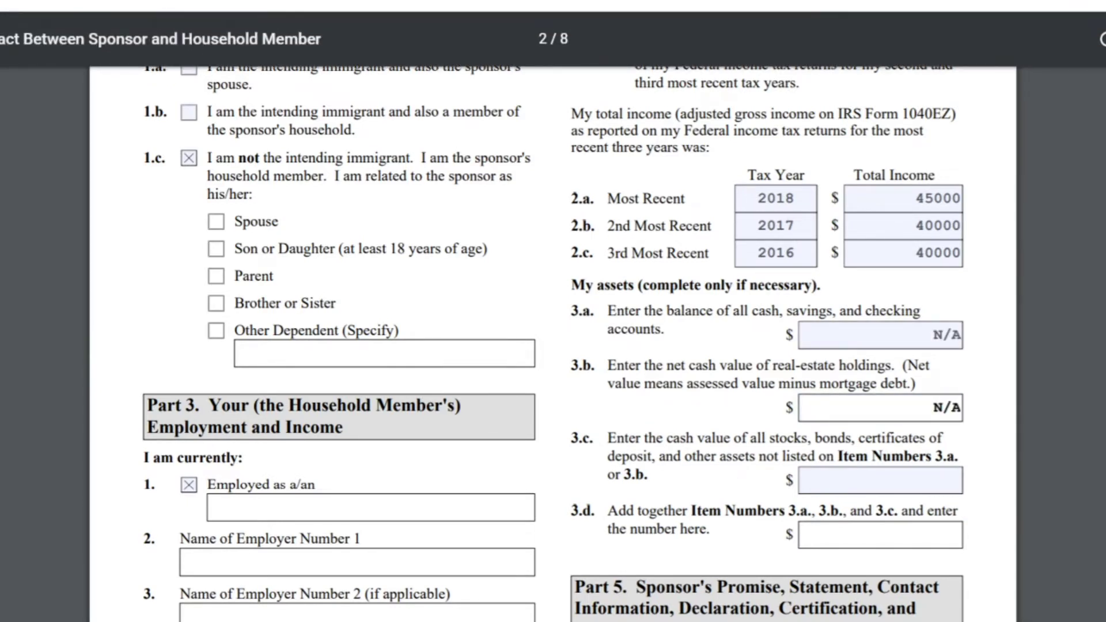
pyautogui.click(880, 481)
pyautogui.write('N/A')
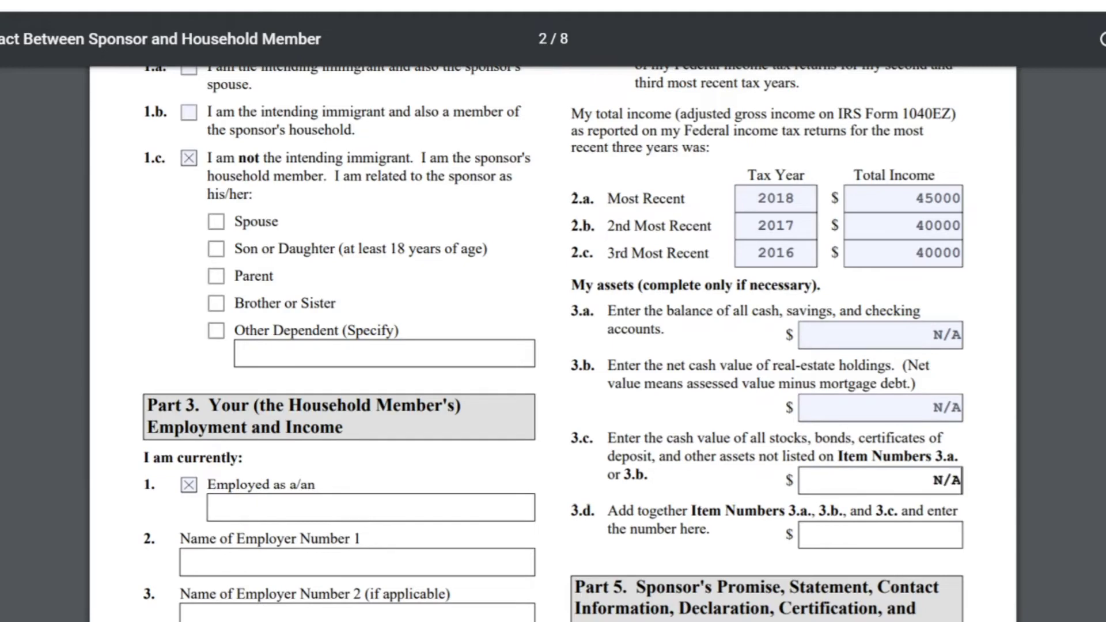
pyautogui.press('Tab')
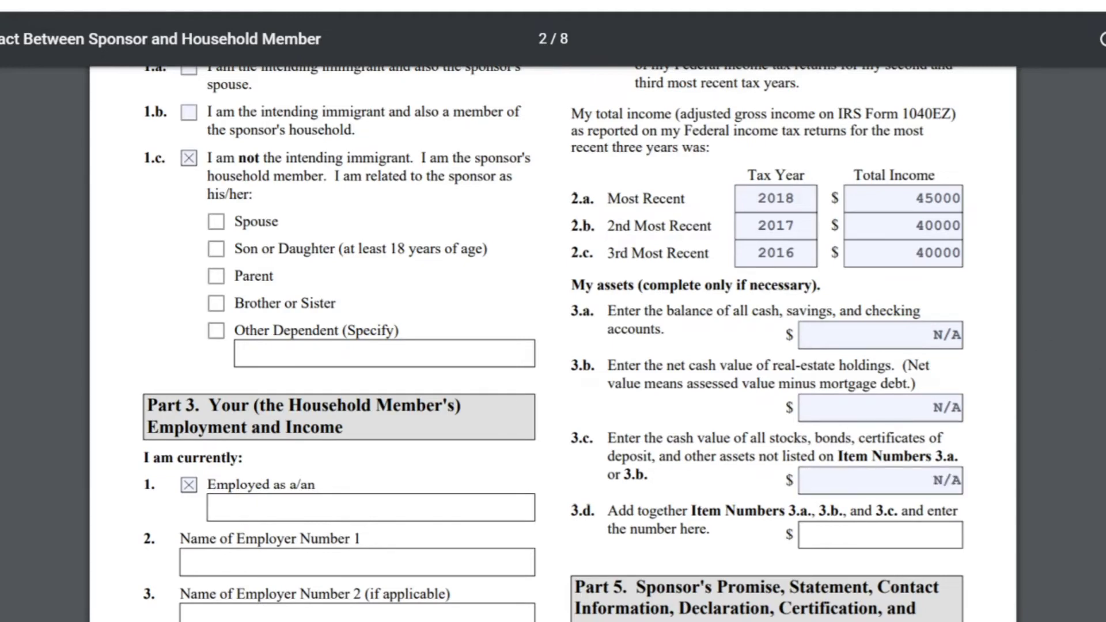
pyautogui.scroll(-4, 553, 345)
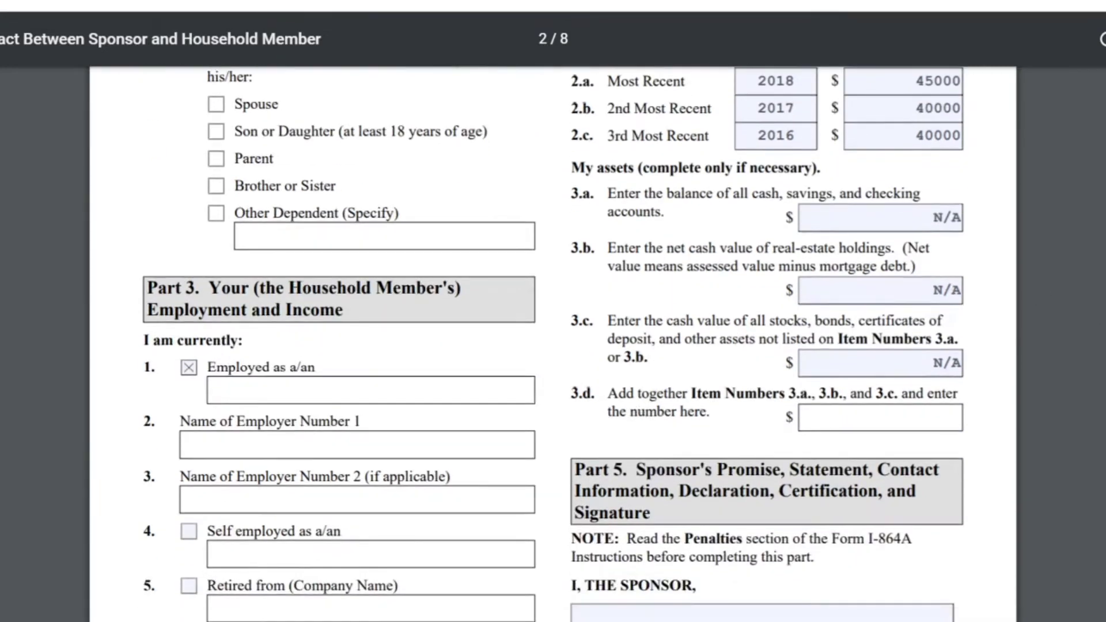
# Step: Put the cursor in the Print Name field under 'I, THE SPONSOR' in Part 5
pyautogui.scroll(-5, 553, 346)
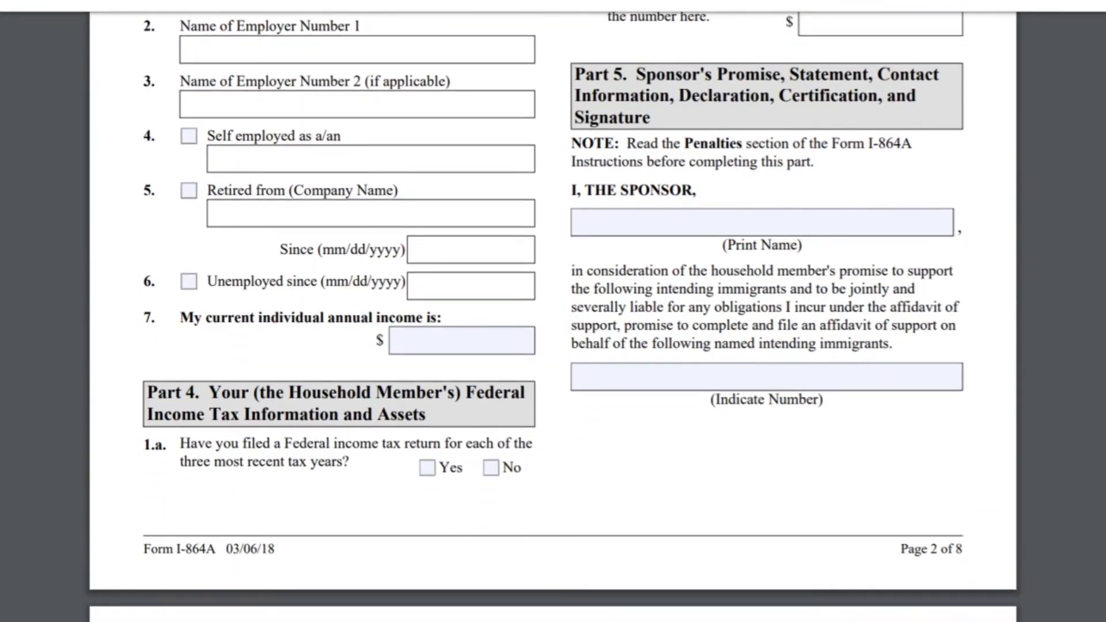
pyautogui.moveTo(745, 40)
pyautogui.moveTo(574, 73); pyautogui.dragTo(916, 95)
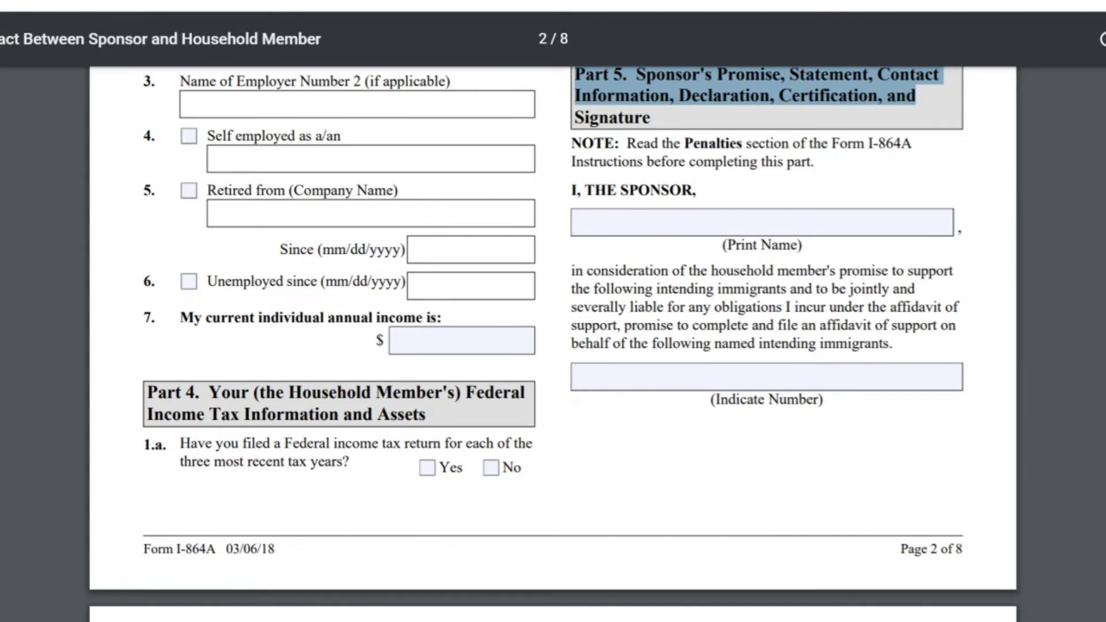
pyautogui.click(574, 222)
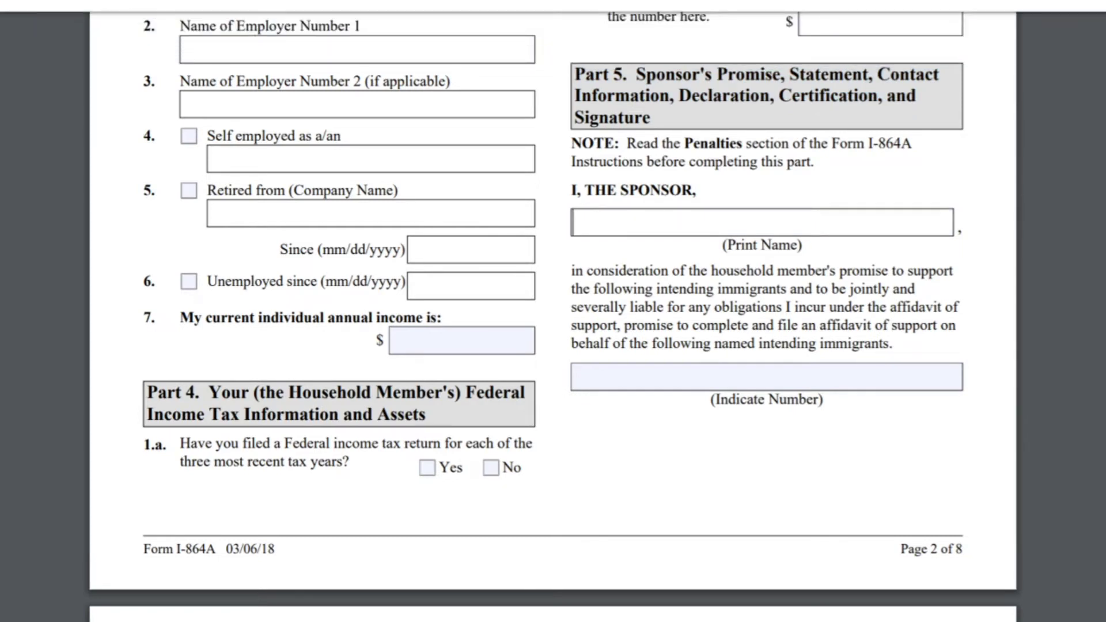
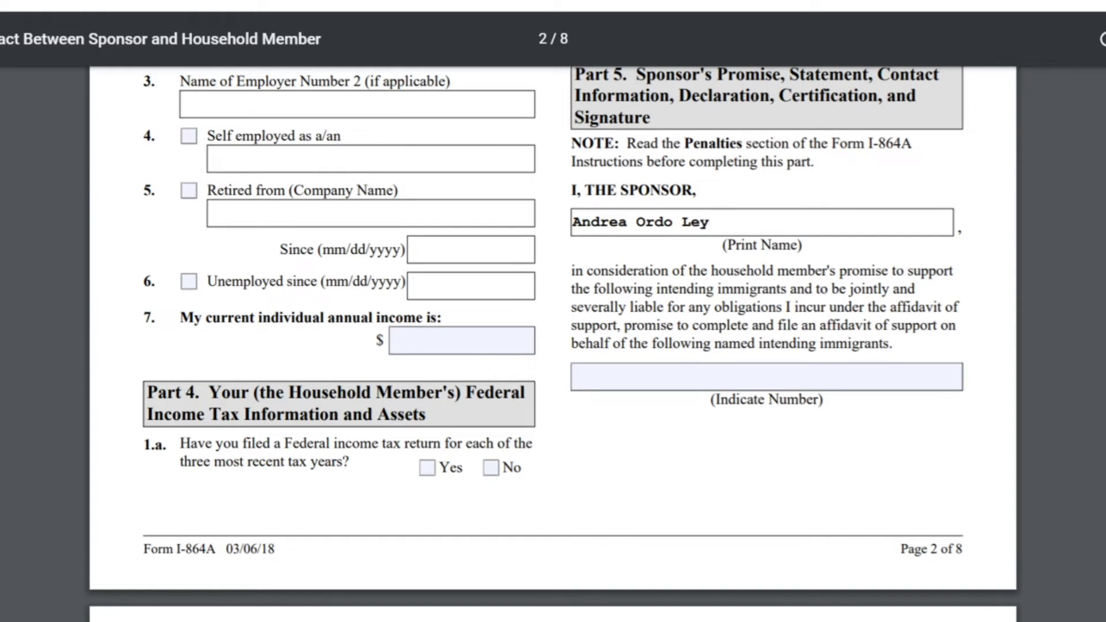
# Step: Enter the sponsor's full name and 1 intending immigrant in Part 5, advancing to page 3
pyautogui.moveTo(722, 245); pyautogui.dragTo(802, 245)
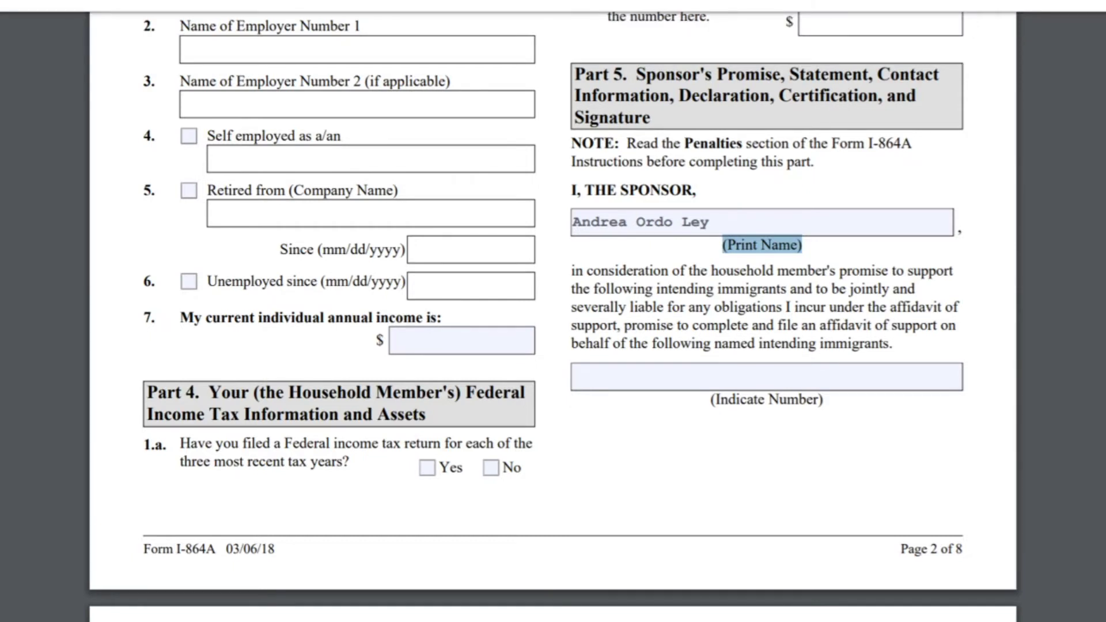
pyautogui.moveTo(572, 270); pyautogui.dragTo(894, 344)
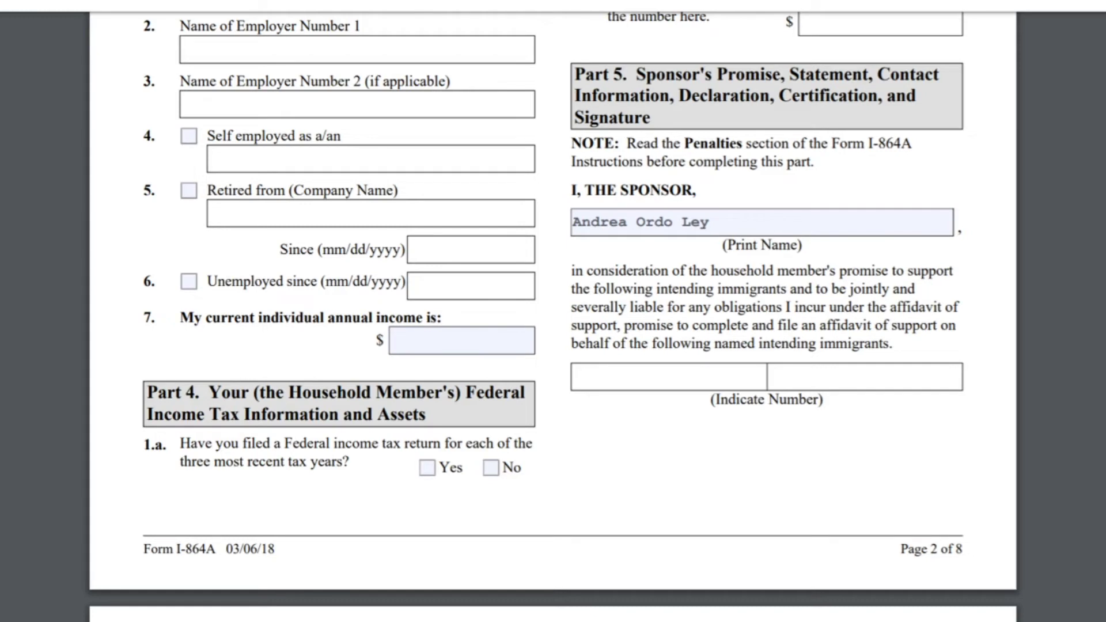
pyautogui.write('1')
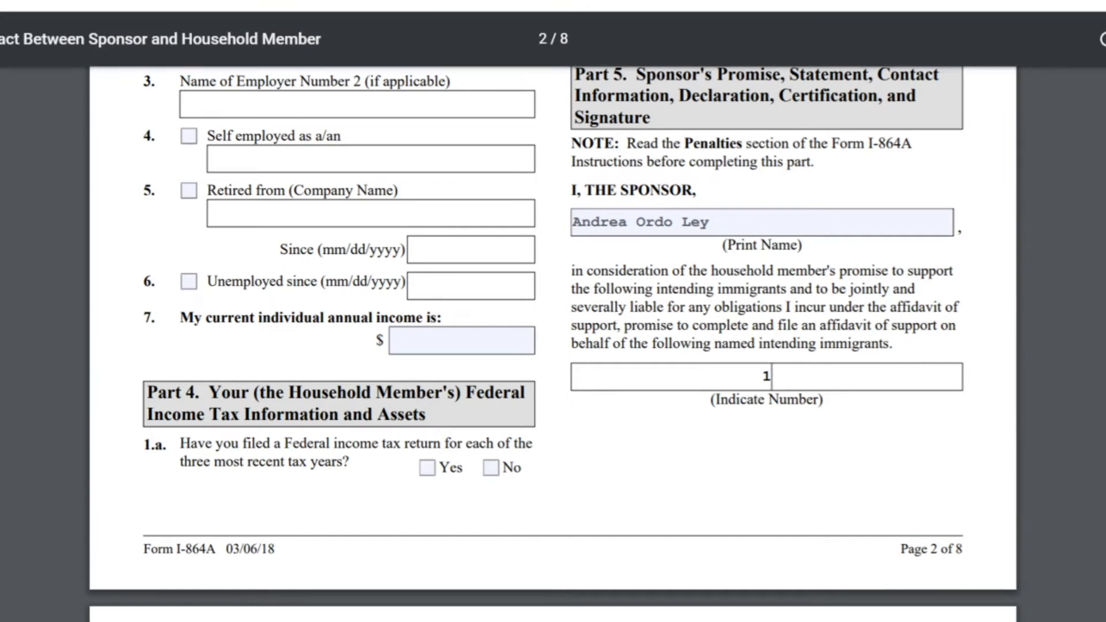
pyautogui.press('Tab')
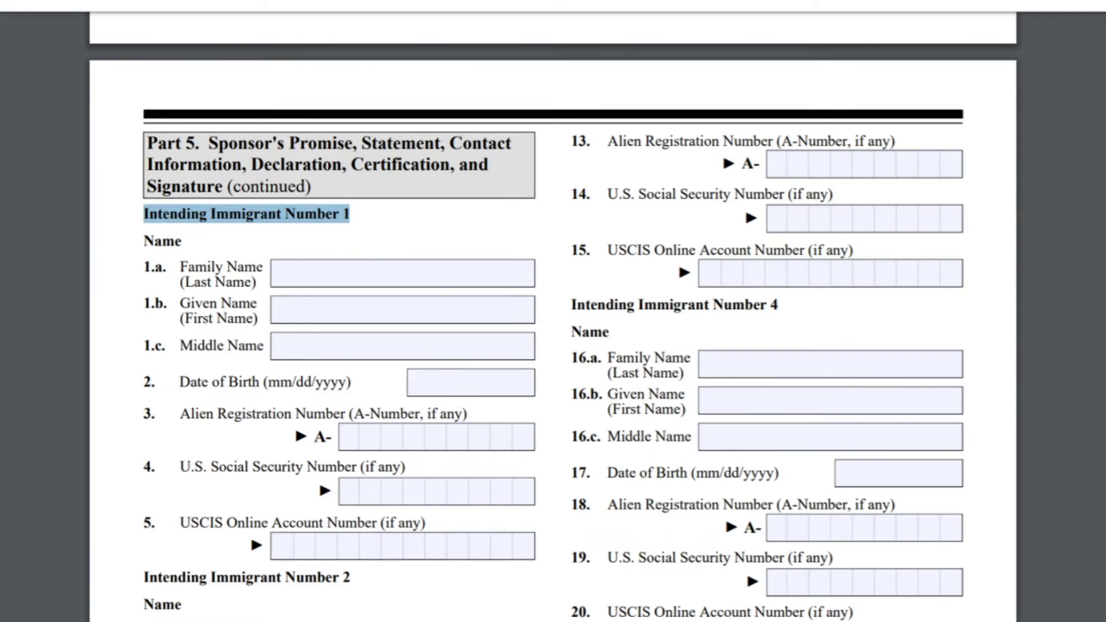
# Step: Leave Immigrant 1's name and A-Number blank; enter n/a for SSN (4) and USCIS account (5)
pyautogui.click(311, 273)
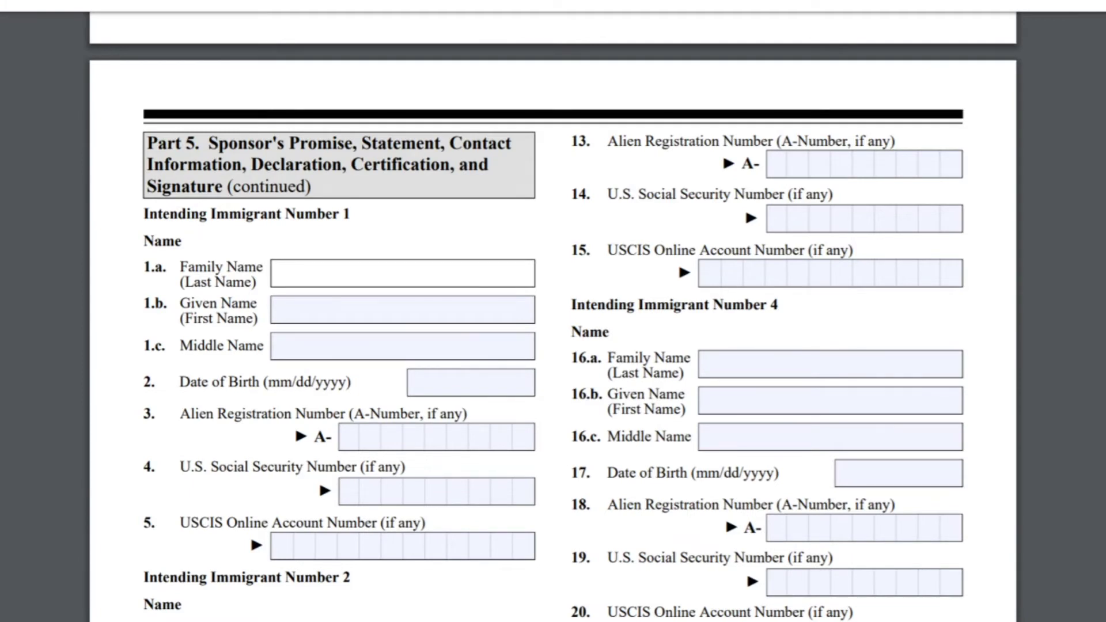
pyautogui.click(291, 301)
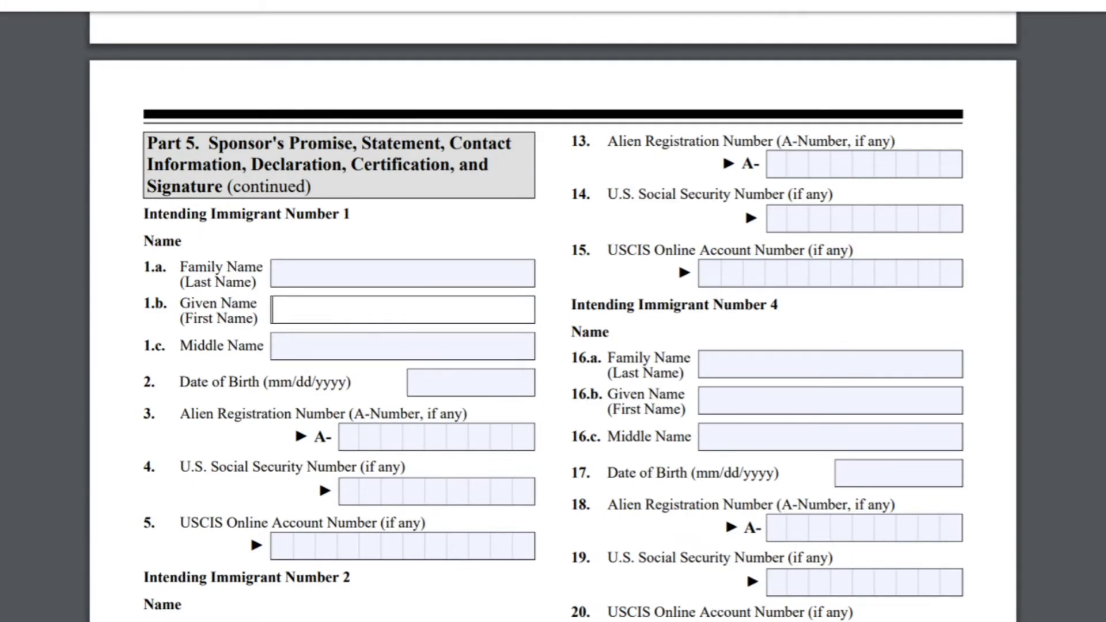
pyautogui.click(274, 345)
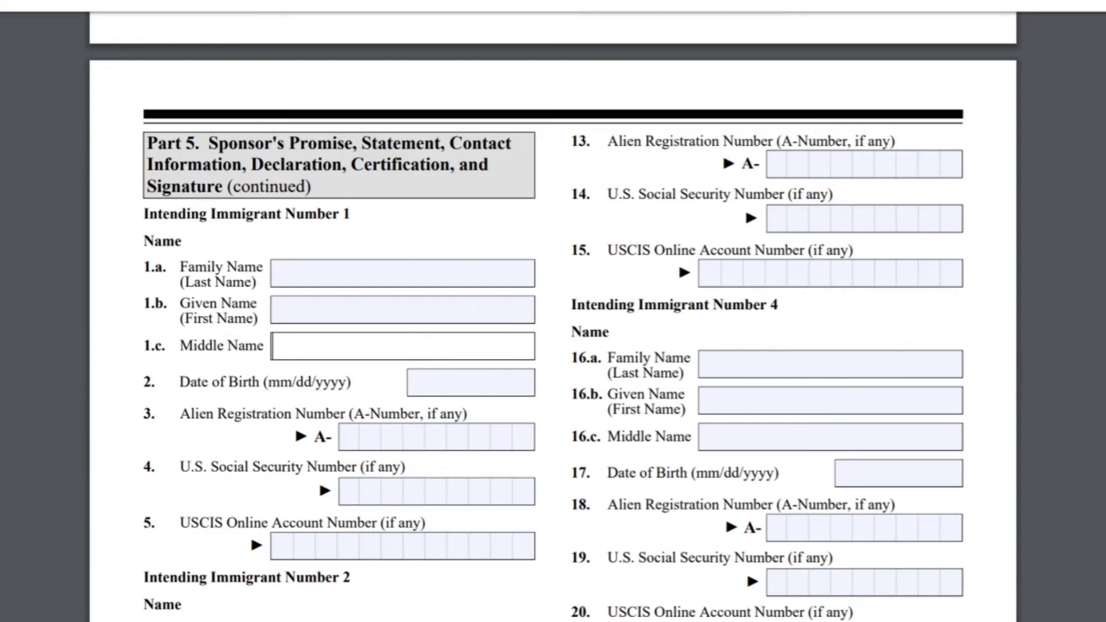
pyautogui.click(452, 366)
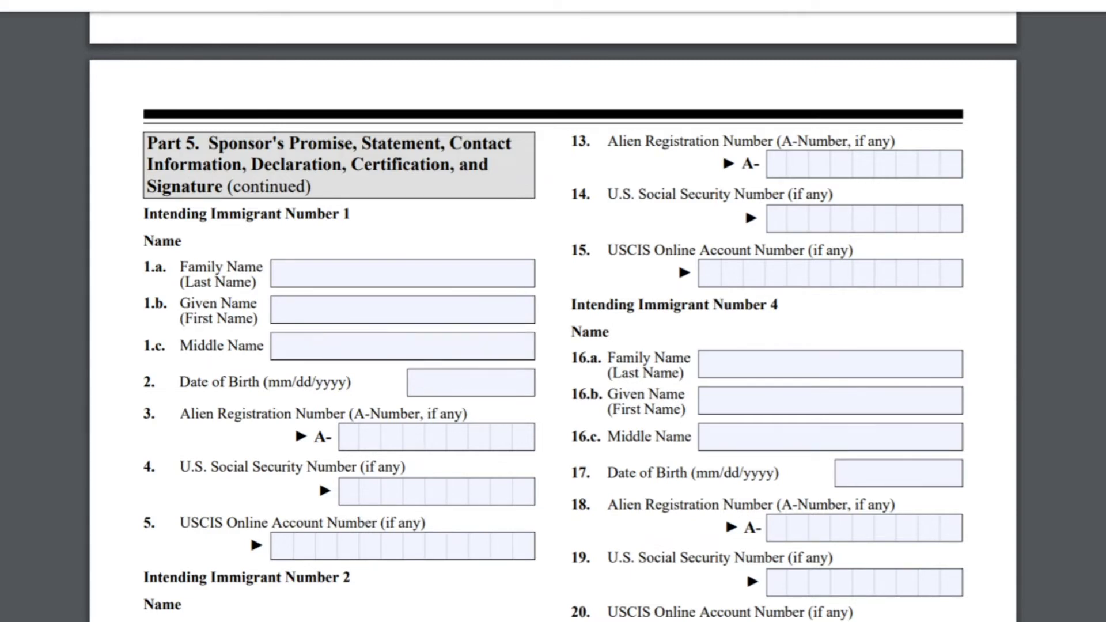
pyautogui.click(350, 437)
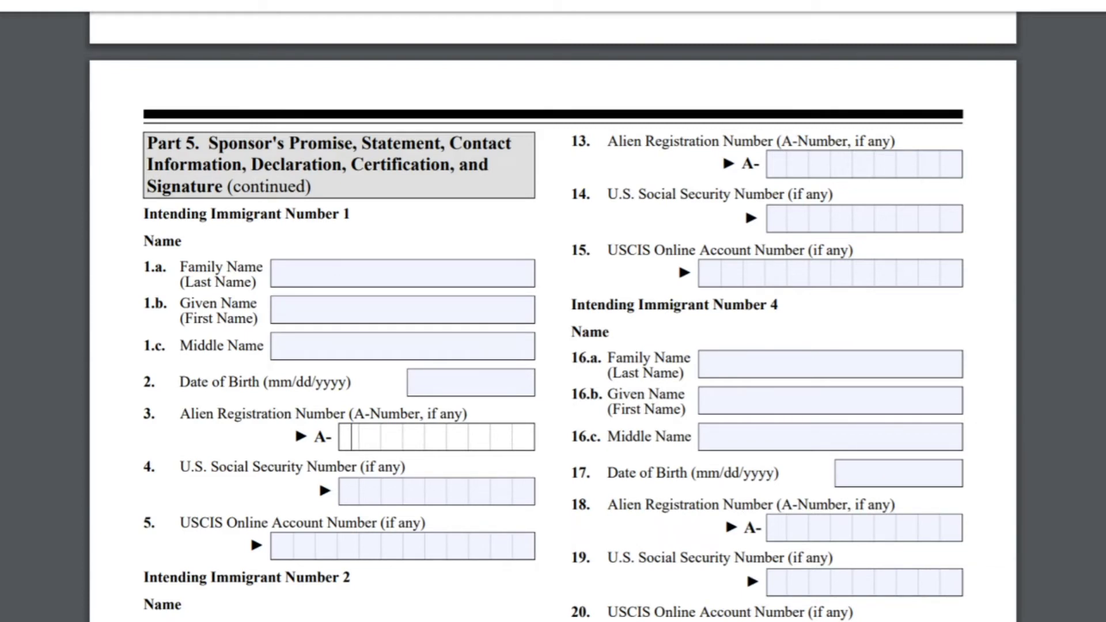
pyautogui.click(350, 491)
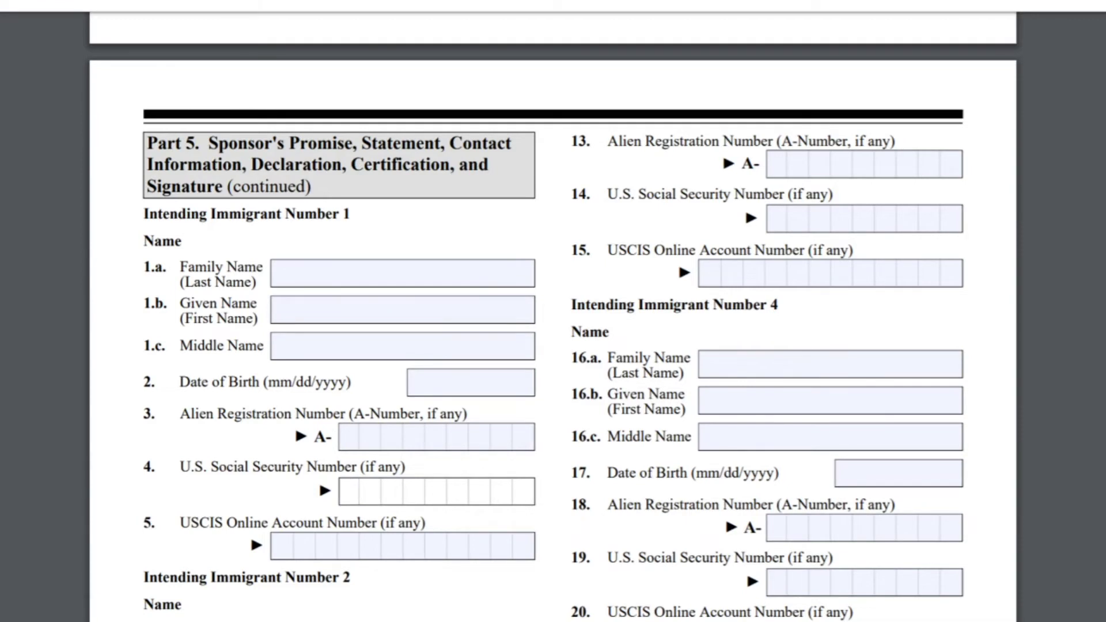
pyautogui.write('n/a')
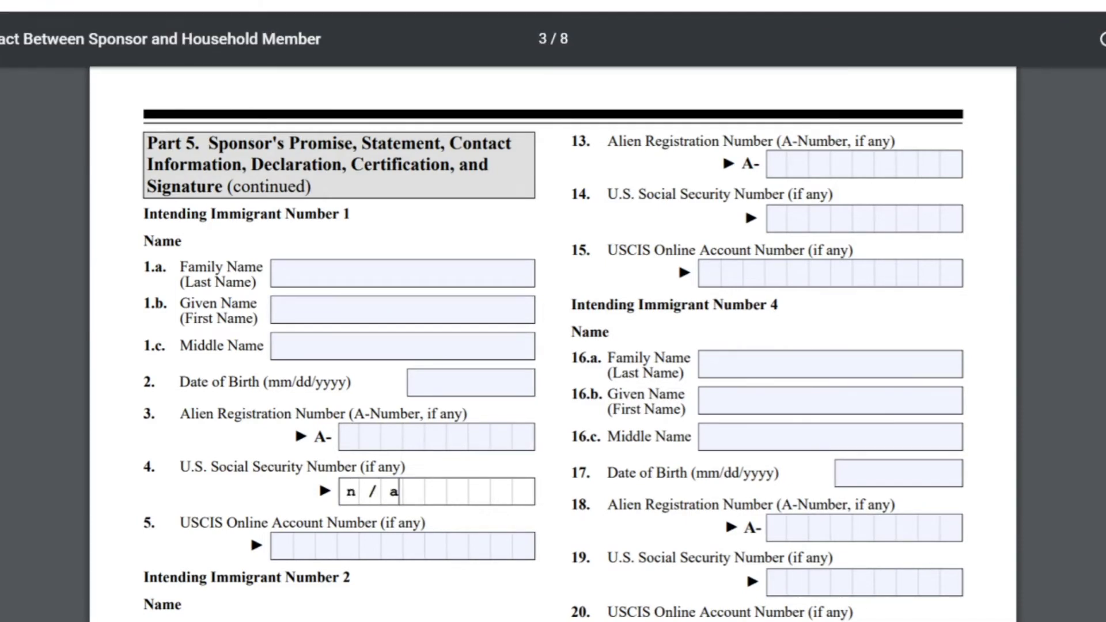
pyautogui.click(283, 545)
pyautogui.write('n/a')
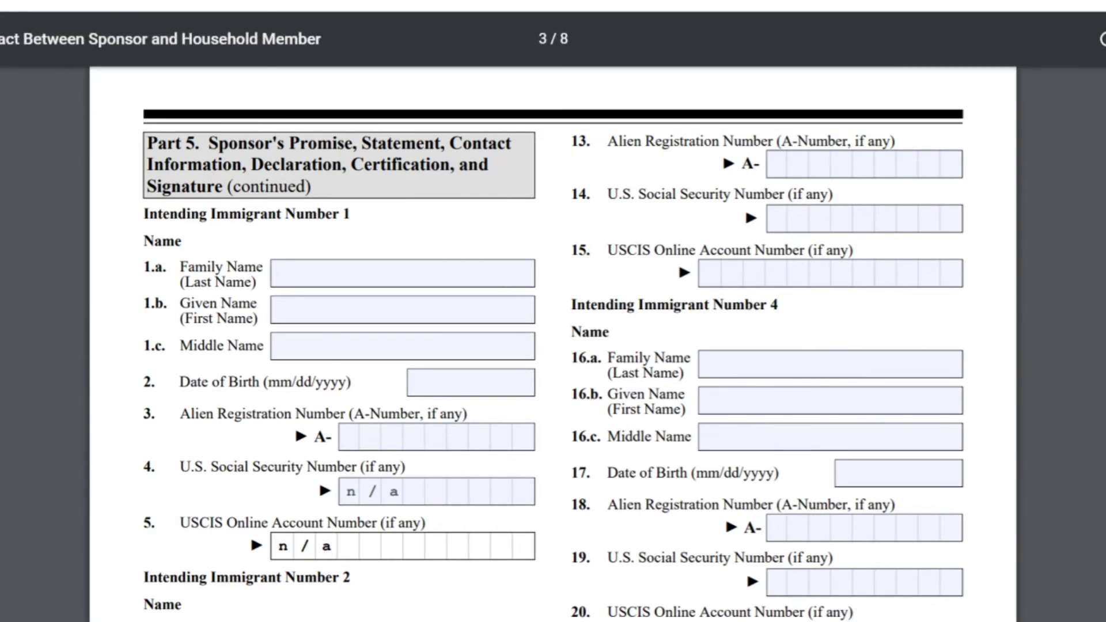
# Step: Enter n/a in all Intending Immigrant 2 fields 6.a through 9
pyautogui.scroll(-1, 553, 345)
pyautogui.scroll(-5, 553, 345)
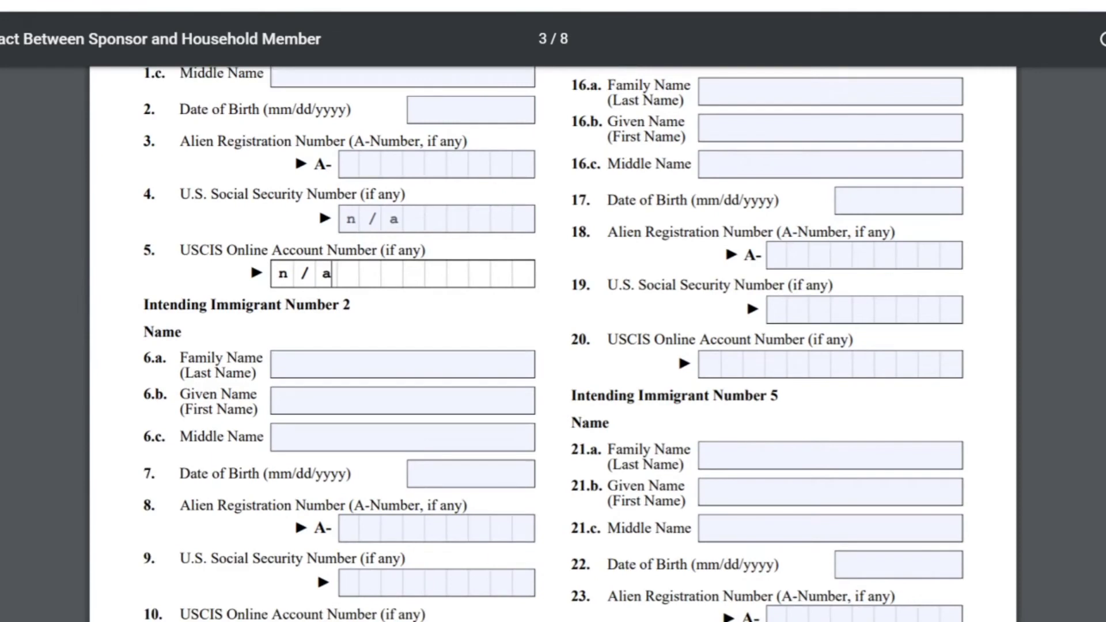
pyautogui.click(403, 365)
pyautogui.write('n/a')
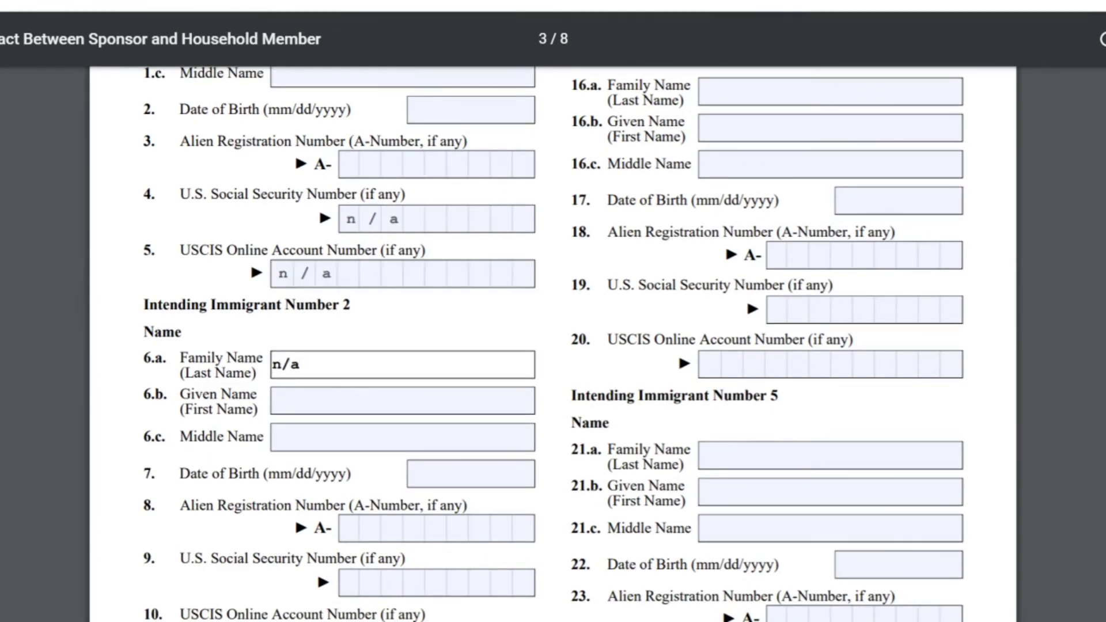
pyautogui.click(403, 401)
pyautogui.write('n/a')
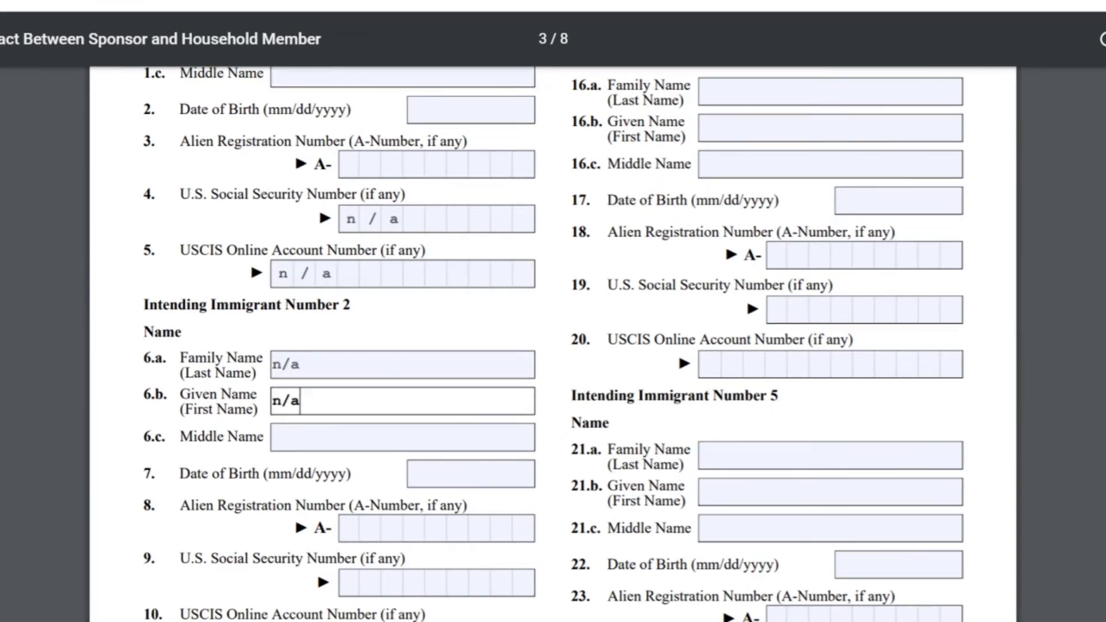
pyautogui.click(403, 437)
pyautogui.write('n/a')
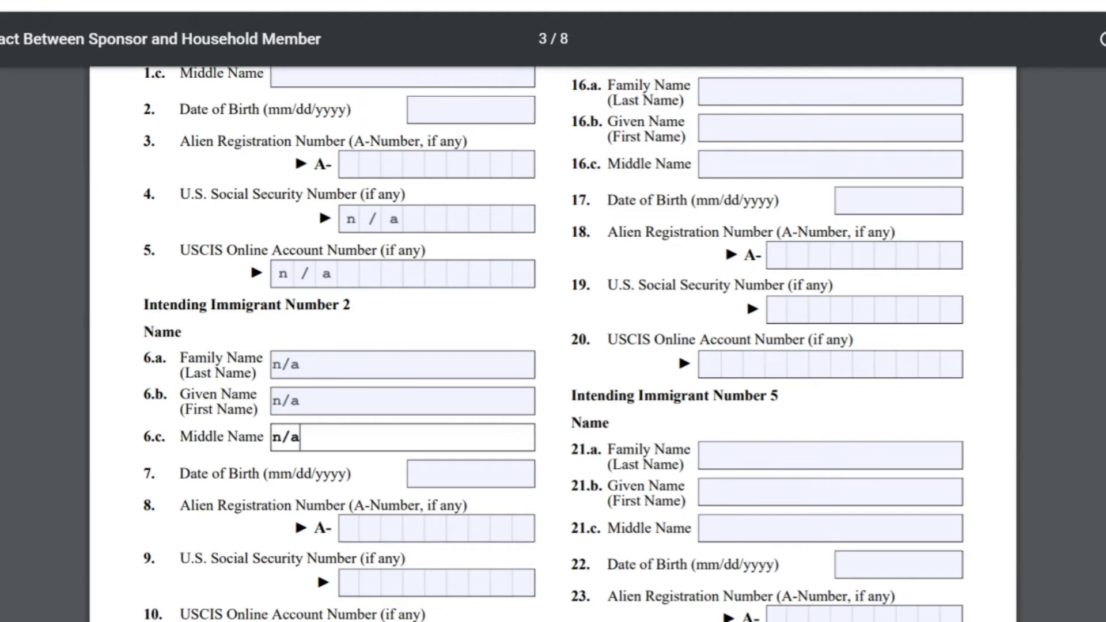
pyautogui.click(470, 474)
pyautogui.write('n/a')
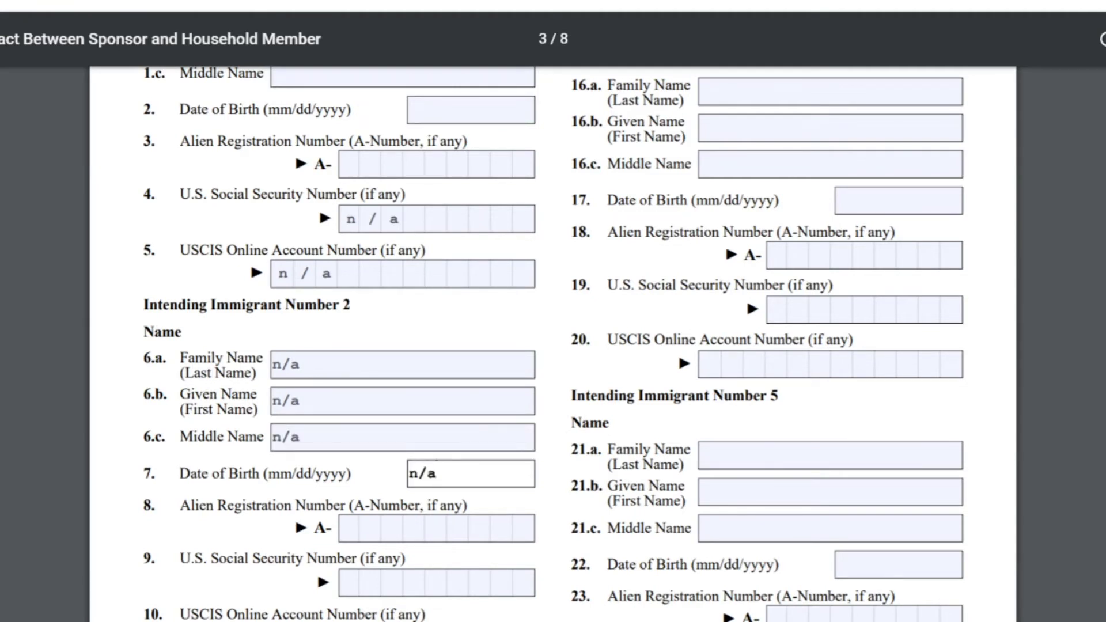
pyautogui.click(349, 528)
pyautogui.write('n/a')
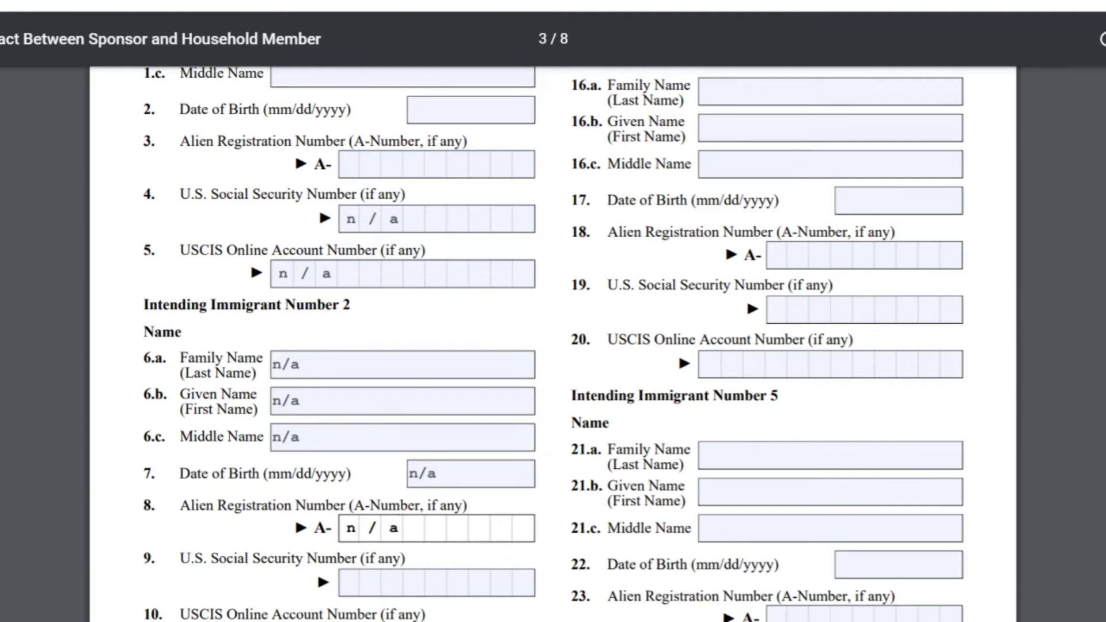
pyautogui.click(349, 582)
pyautogui.write('n/a')
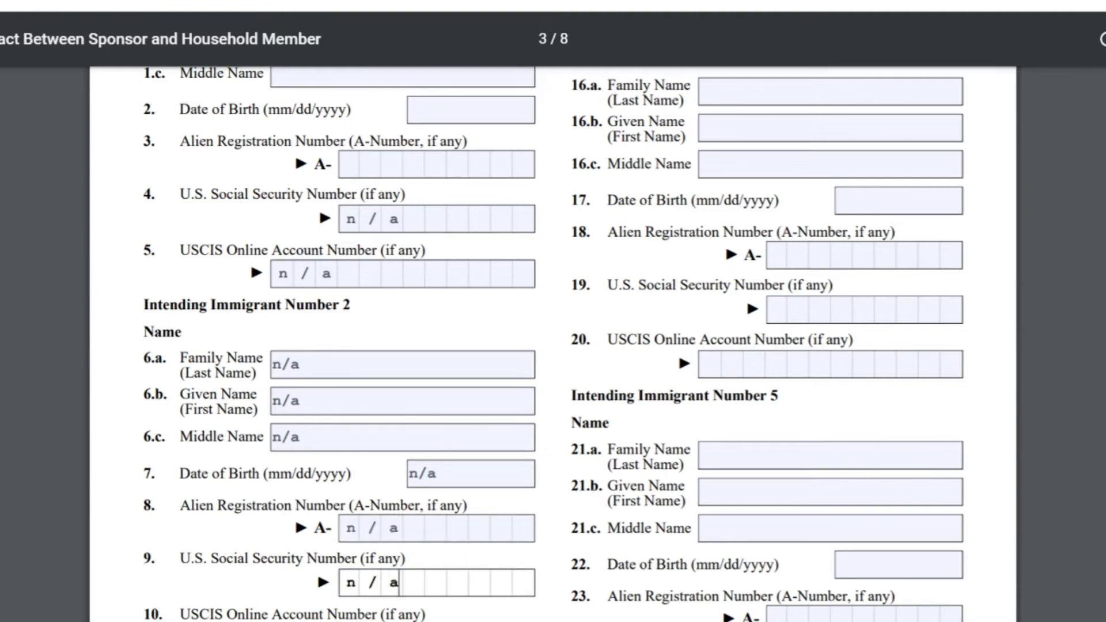
pyautogui.press('Tab')
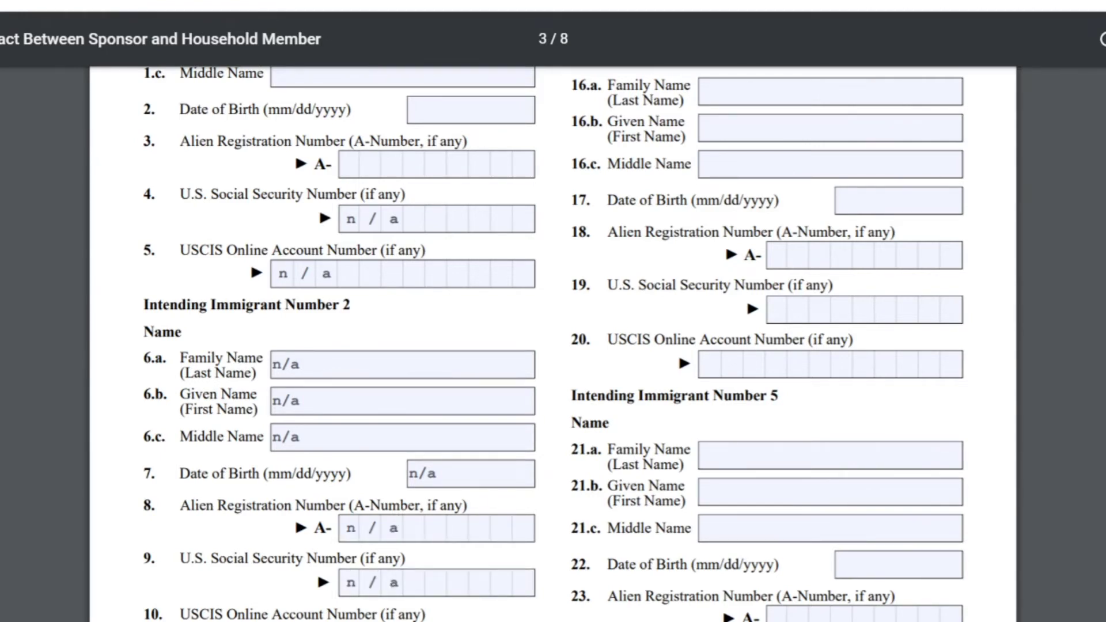
# Step: Enter n/a in Immigrant 3's names 11.a–11.c and birth date 12, fixing a typo
pyautogui.scroll(-1, 553, 344)
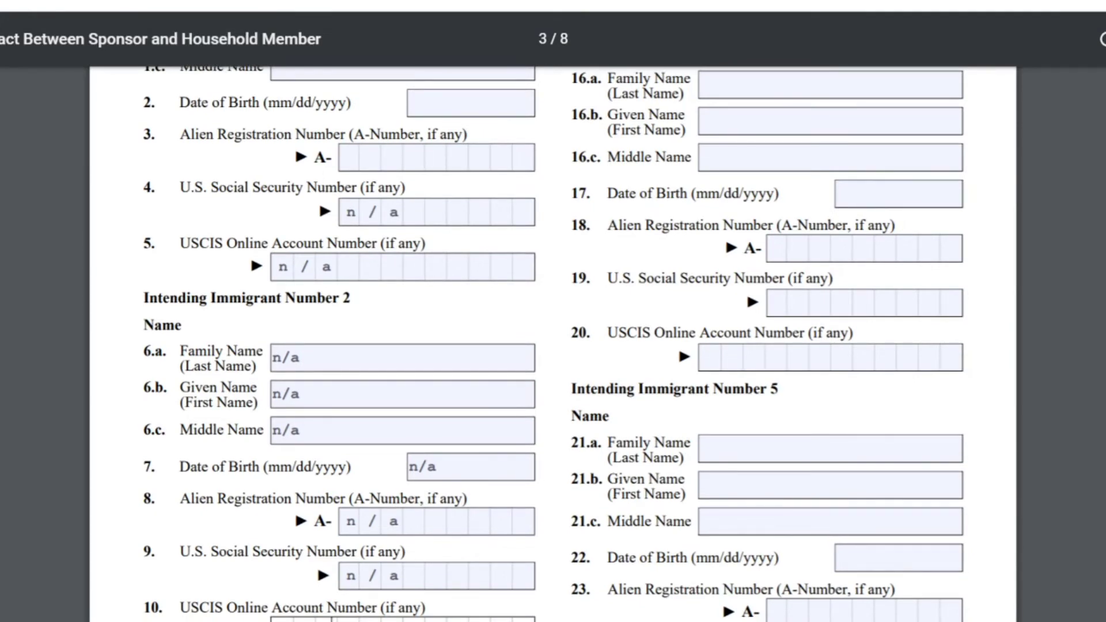
pyautogui.scroll(-4, 955, 274)
pyautogui.click(320, 487)
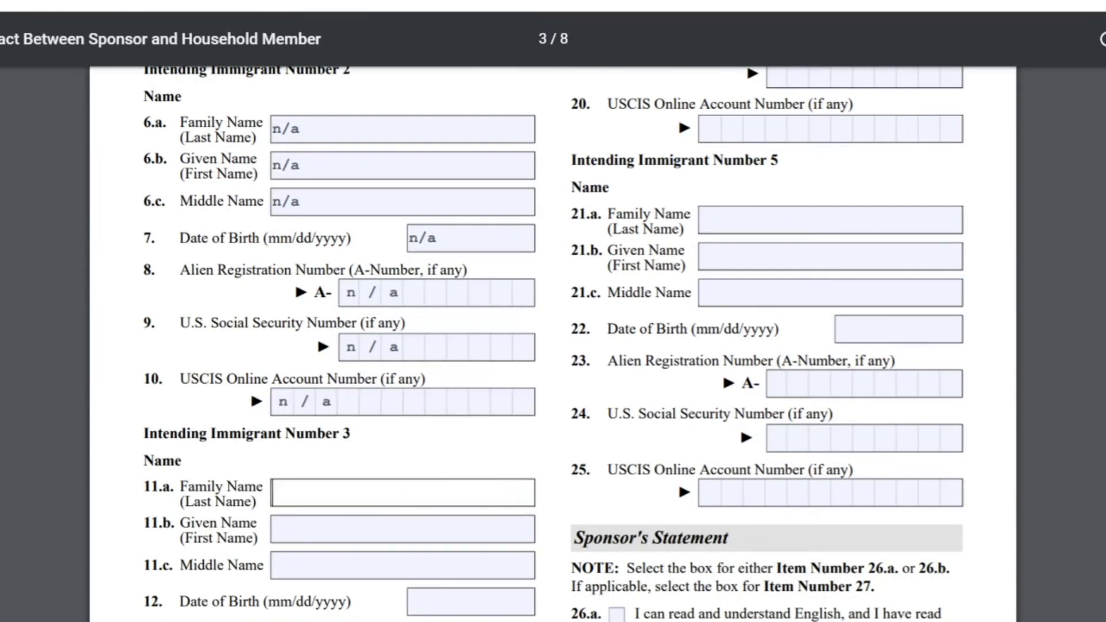
pyautogui.write('n/a')
pyautogui.press('Tab')
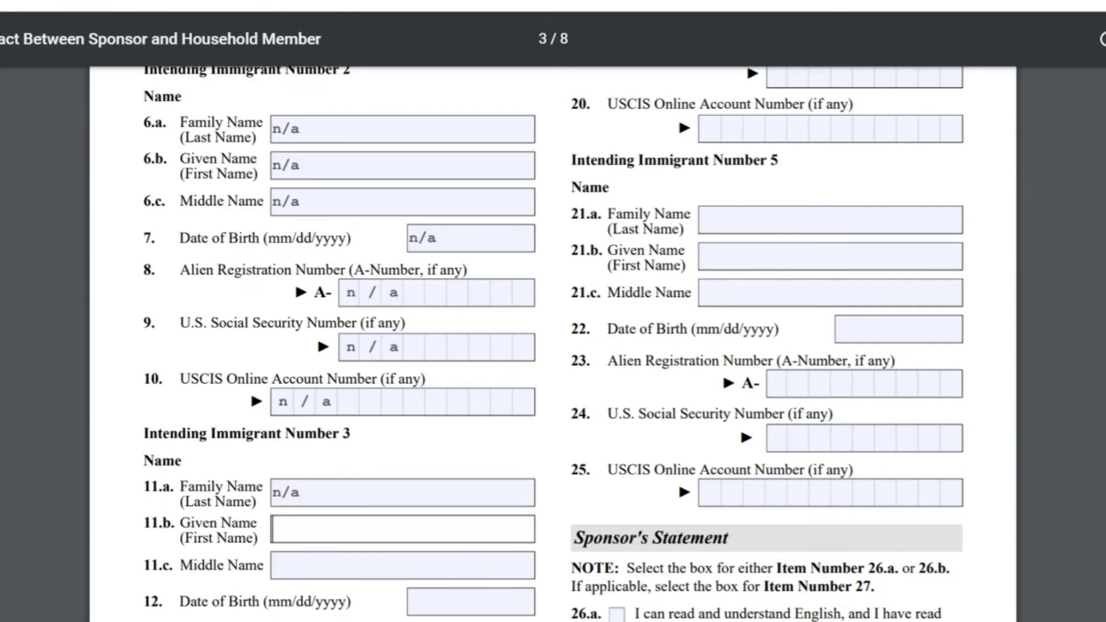
pyautogui.write('n/a')
pyautogui.press('Tab')
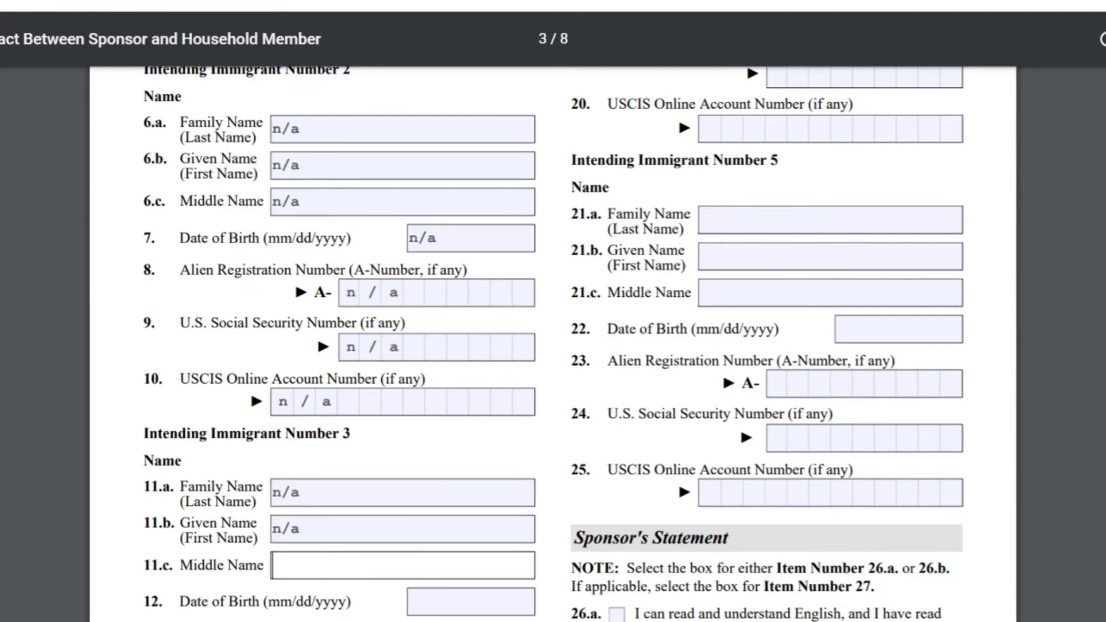
pyautogui.write('n/a')
pyautogui.press('Tab')
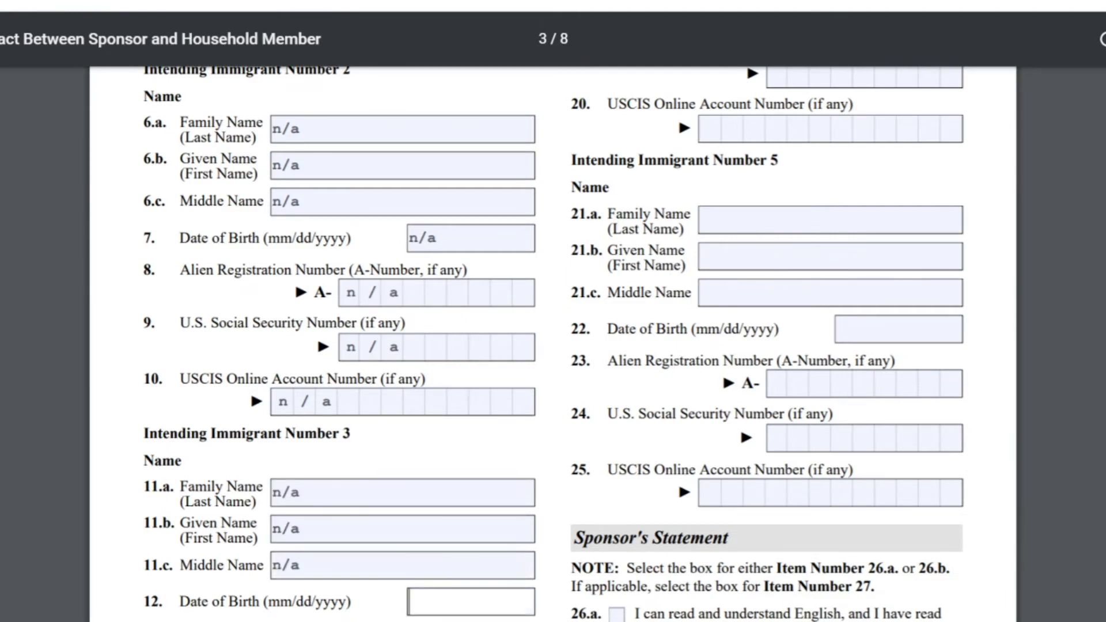
pyautogui.write('nn')
pyautogui.press('BackSpace')
pyautogui.write('/a')
pyautogui.scroll(7, 553, 346)
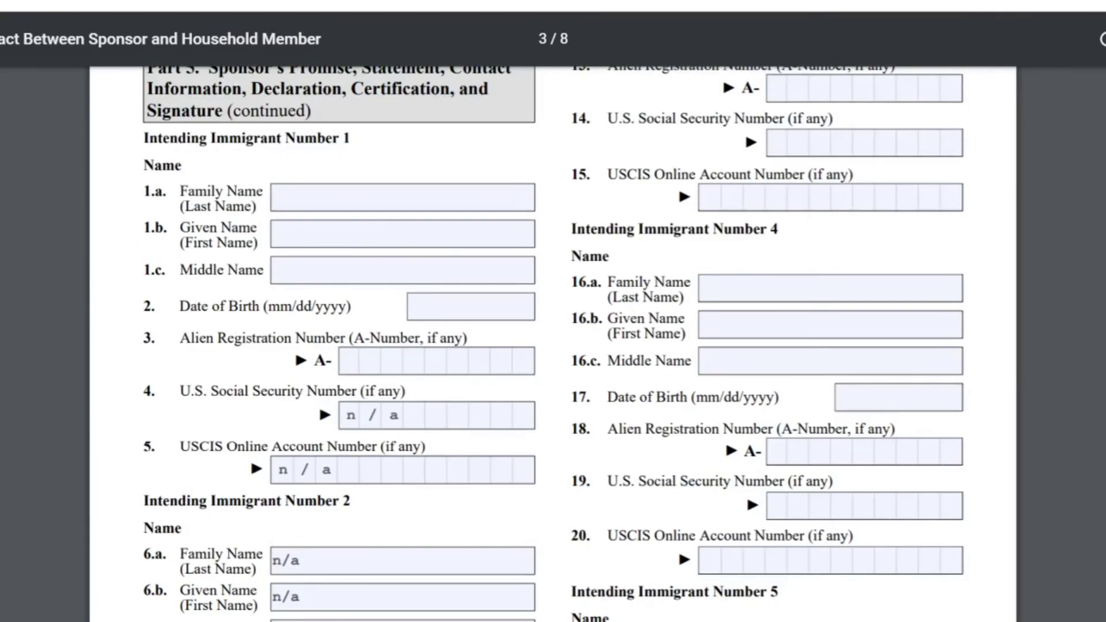
# Step: Enter n/a for item 14 SSN, item 19 SSN and item 20 online account number
pyautogui.scroll(4, 553, 345)
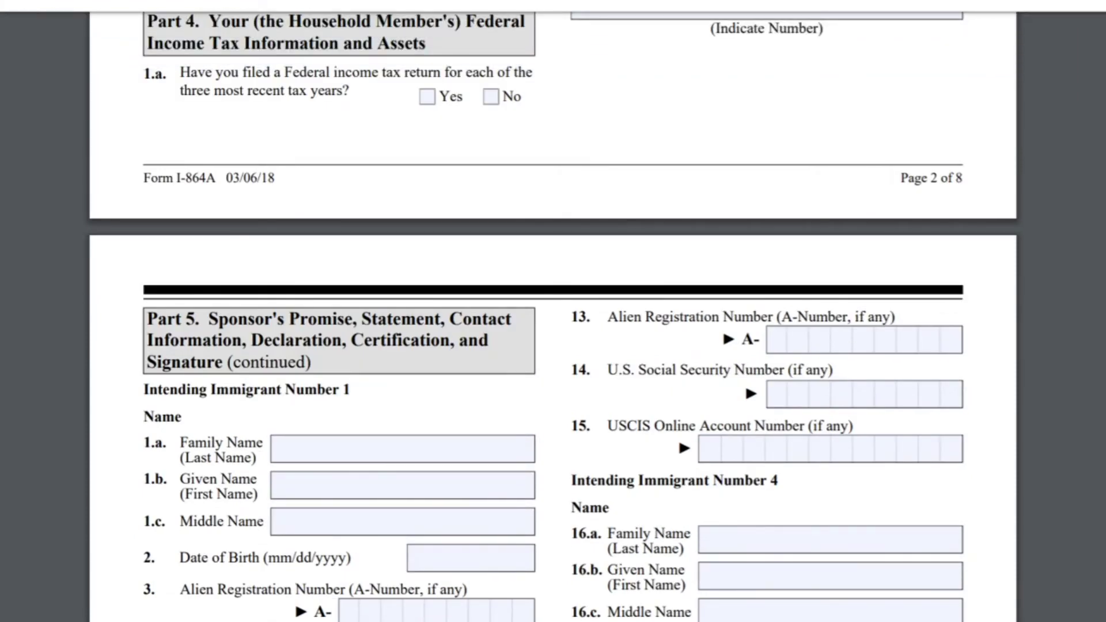
pyautogui.click(778, 394)
pyautogui.write('n/a')
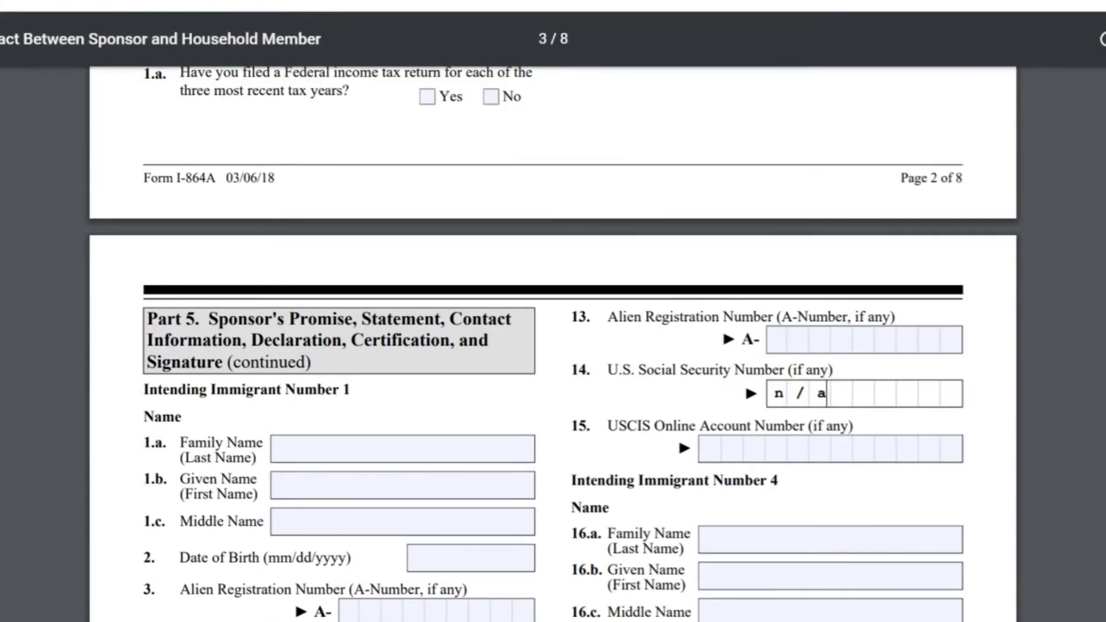
pyautogui.press('Tab')
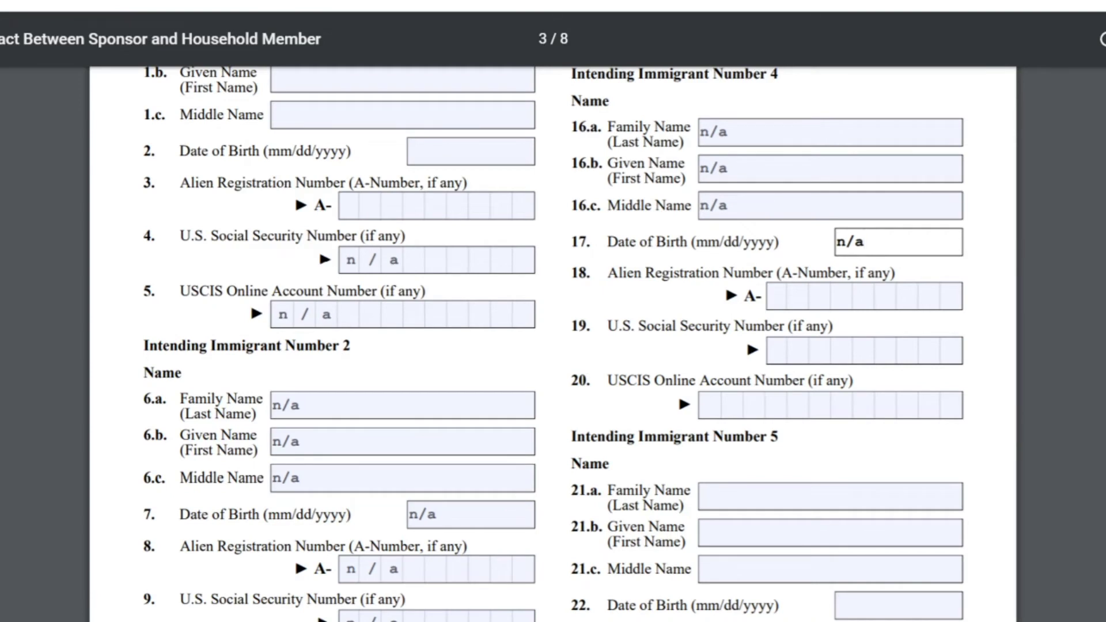
pyautogui.click(778, 351)
pyautogui.write('n/a')
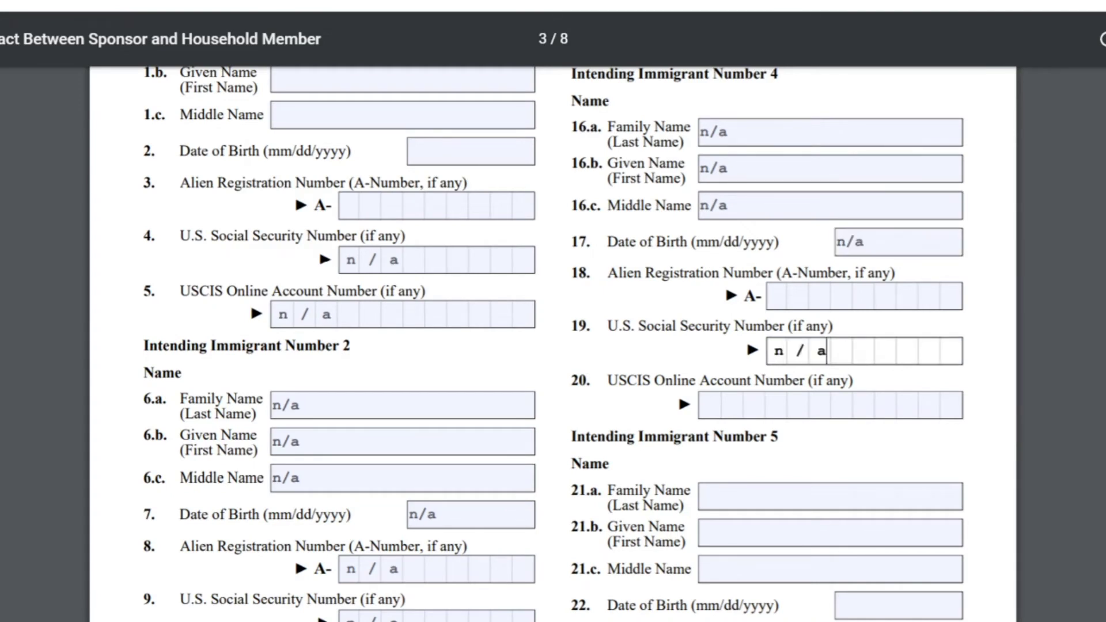
pyautogui.click(711, 405)
pyautogui.write('n/a')
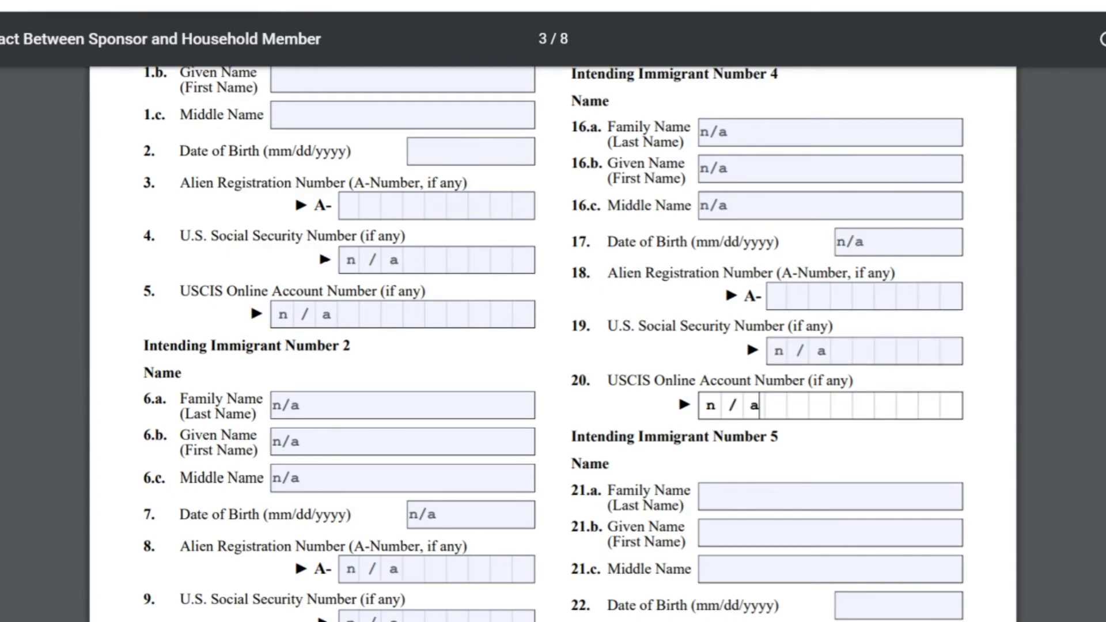
# Step: Enter n/a for Immigrant 5's names 21.a–21.c, SSN 24 and online account number 25
pyautogui.click(702, 496)
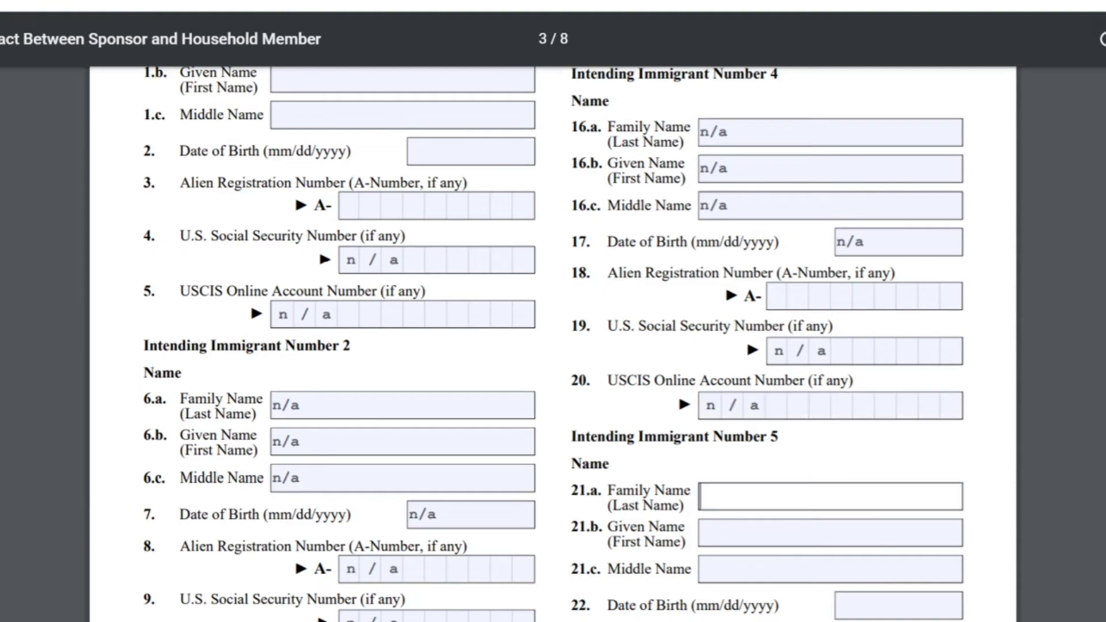
pyautogui.write('n/a')
pyautogui.click(703, 533)
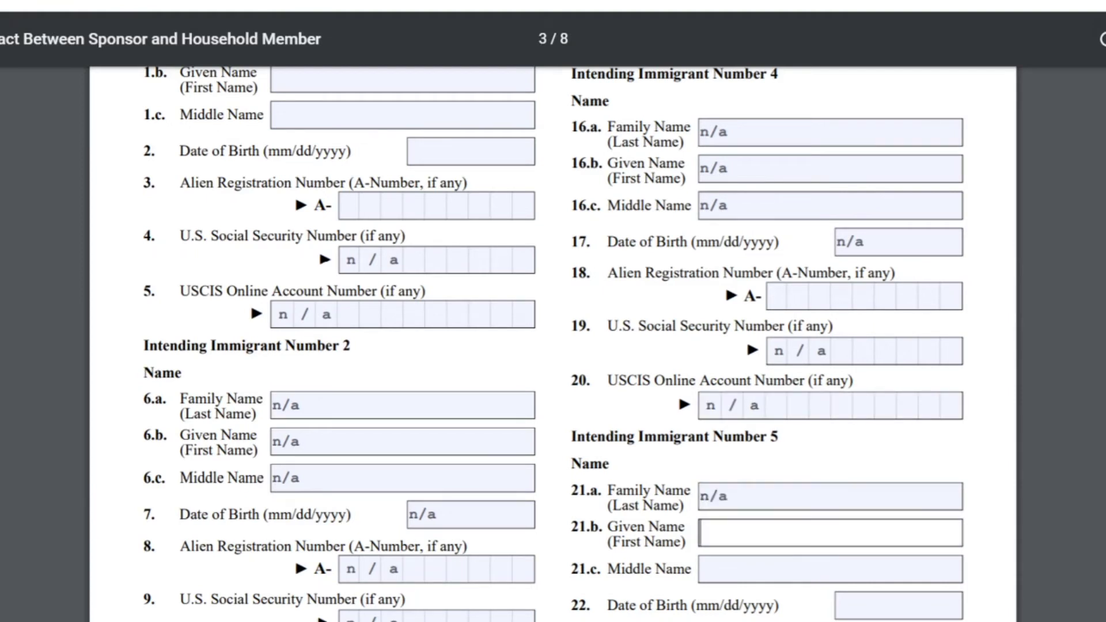
pyautogui.write('n/a')
pyautogui.click(703, 569)
pyautogui.write('n')
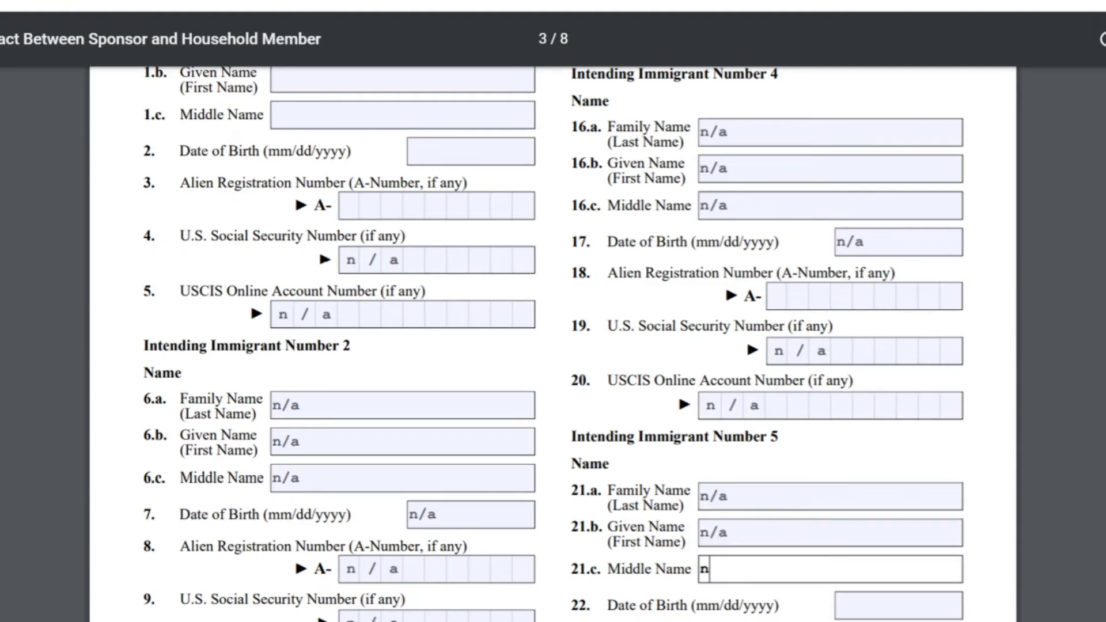
pyautogui.write('/a')
pyautogui.click(841, 605)
pyautogui.write('n/a')
pyautogui.scroll(-7, 553, 346)
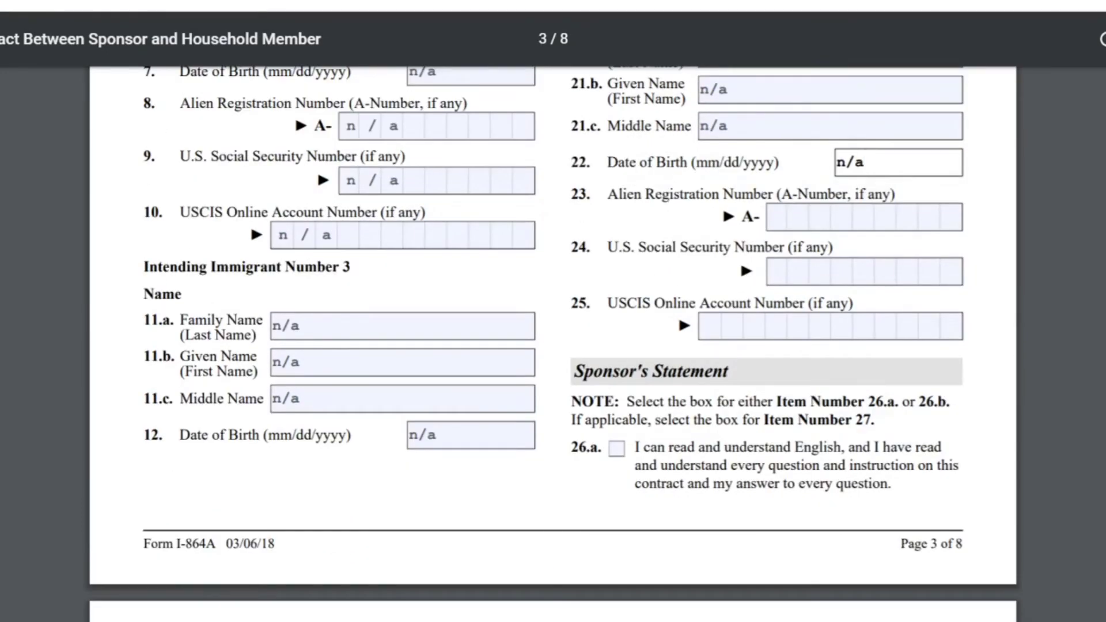
pyautogui.click(775, 216)
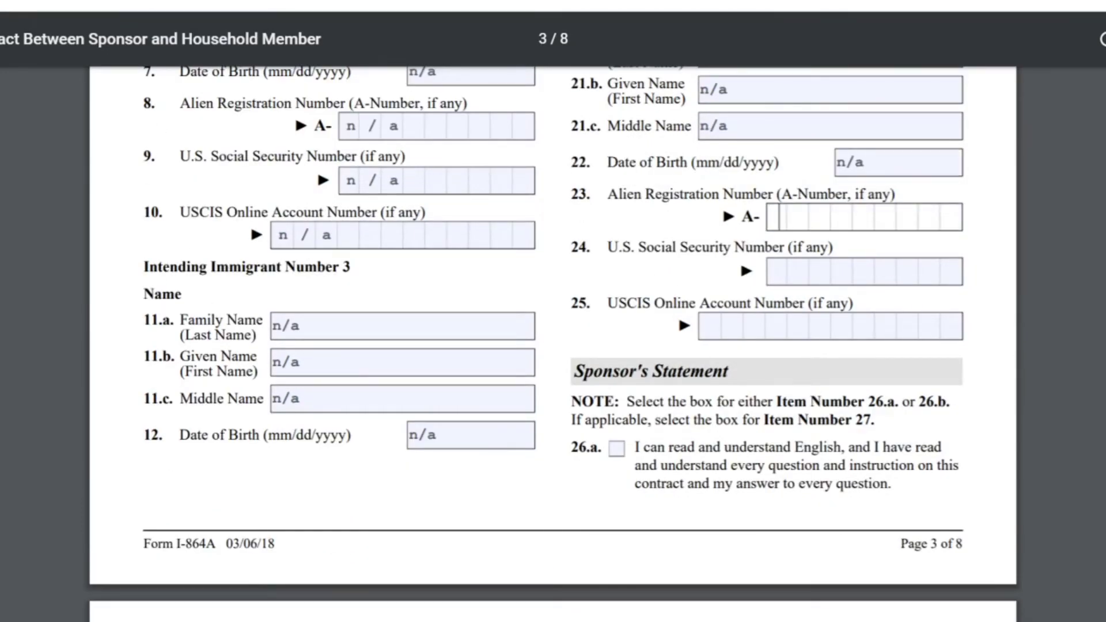
pyautogui.click(776, 271)
pyautogui.write('n/a')
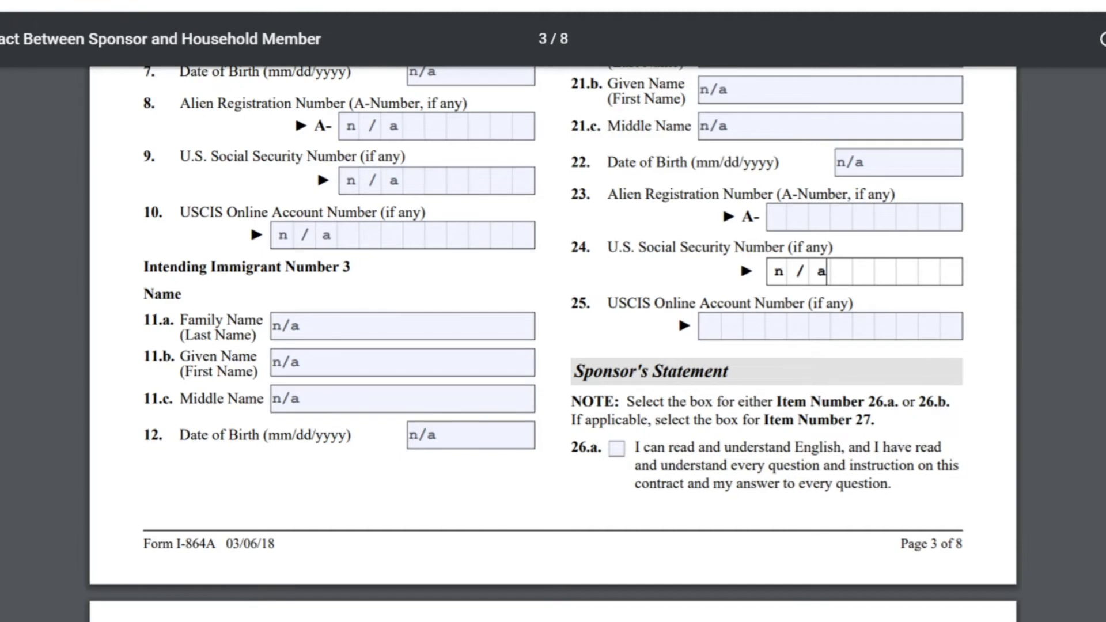
pyautogui.click(710, 326)
pyautogui.write('n/a')
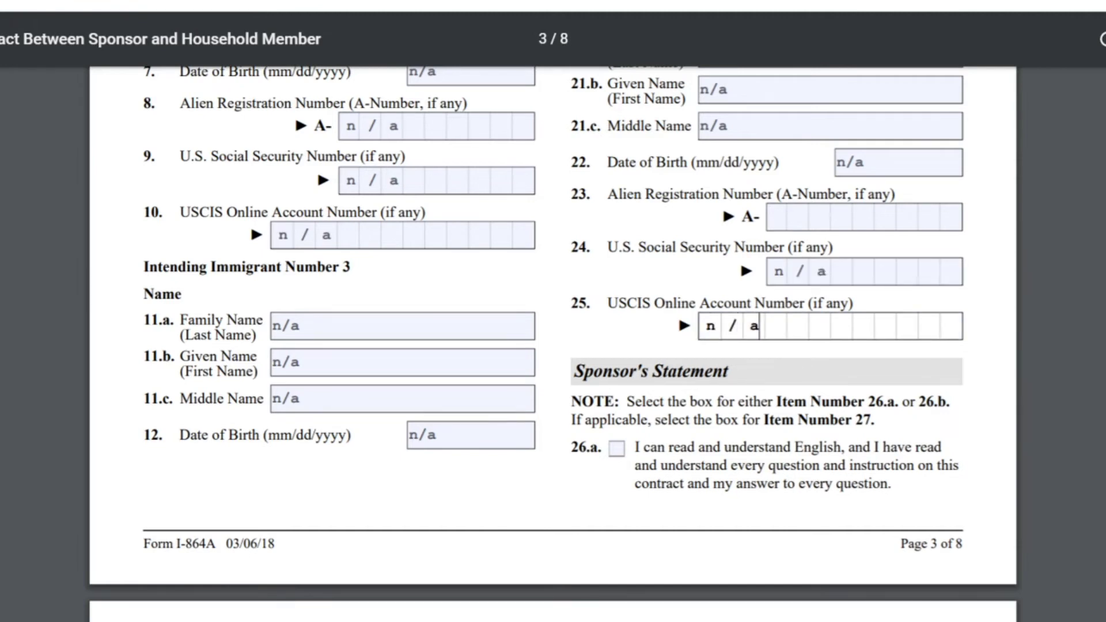
pyautogui.moveTo(575, 371); pyautogui.dragTo(729, 372)
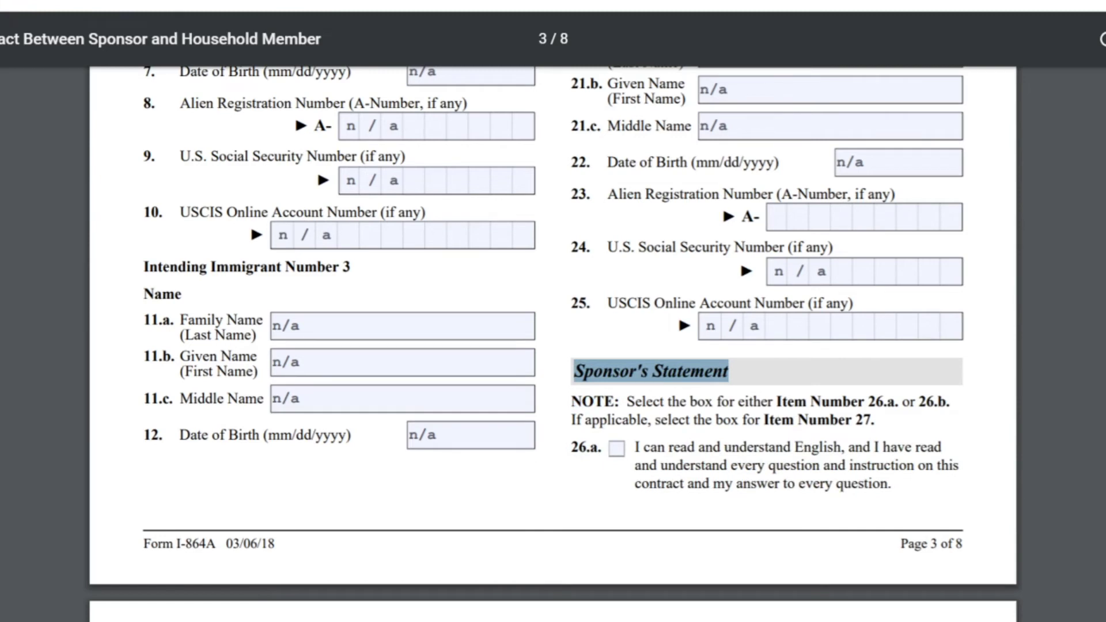
# Step: Check Sponsor's Statement item 26.a, confirming English is read and understood
pyautogui.moveTo(627, 401); pyautogui.dragTo(874, 419)
pyautogui.scroll(-4, 553, 334)
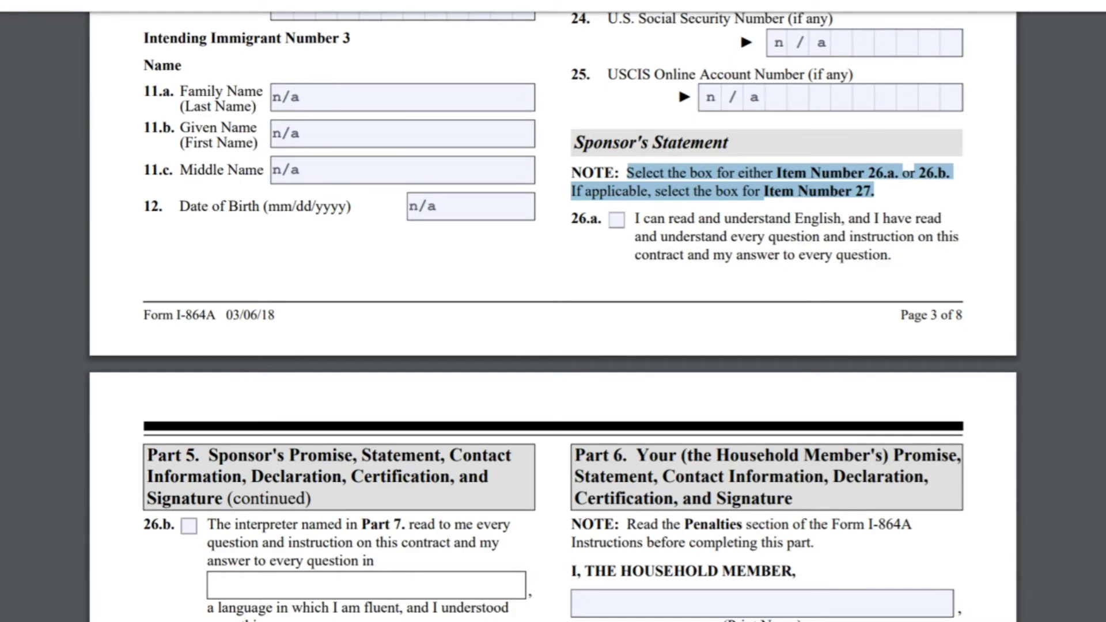
pyautogui.click(616, 220)
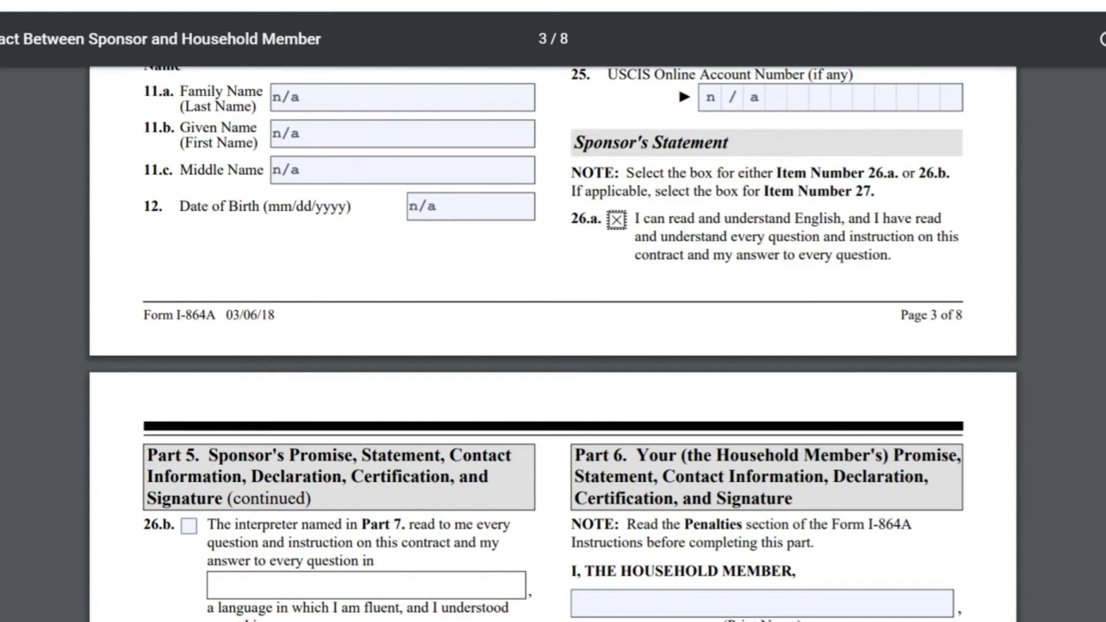
pyautogui.scroll(-3, 553, 343)
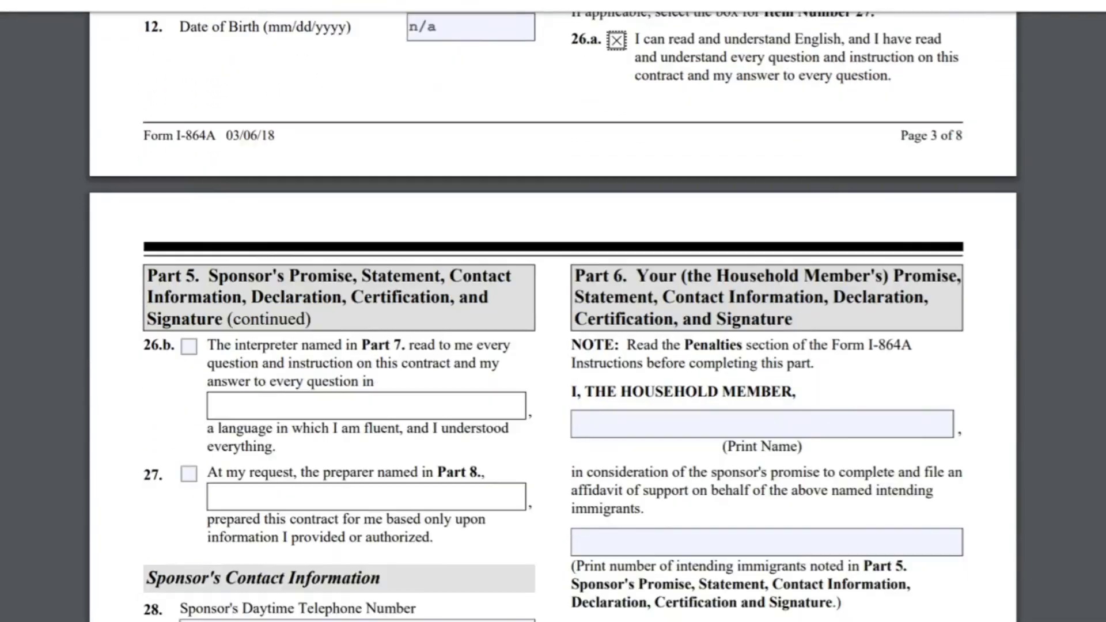
pyautogui.scroll(-1, 553, 316)
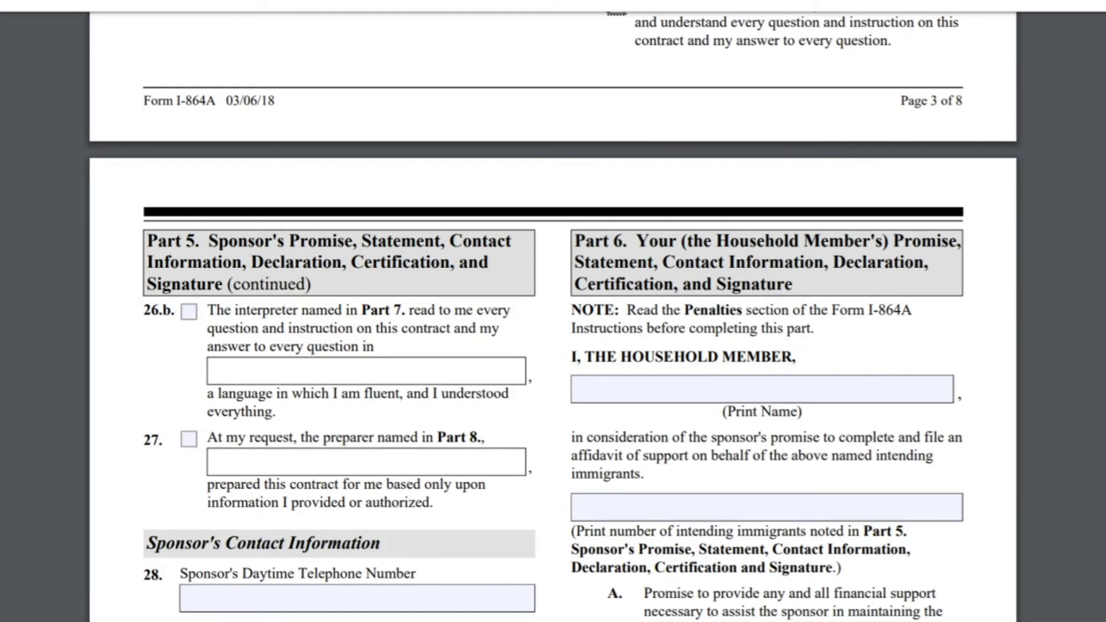
pyautogui.scroll(-2, 553, 316)
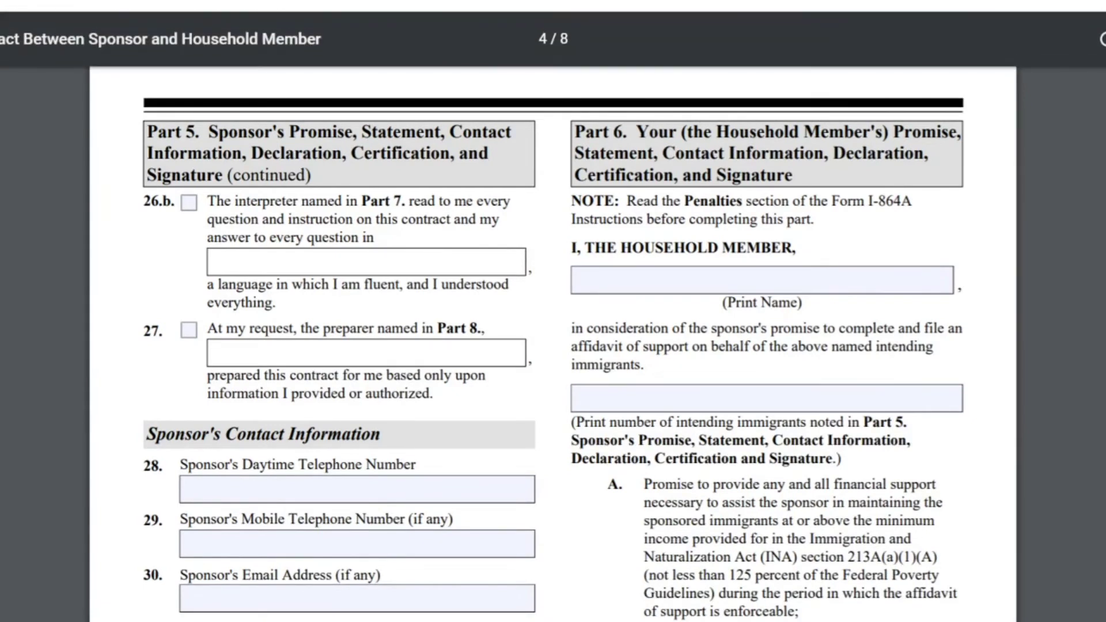
pyautogui.moveTo(216, 201); pyautogui.dragTo(402, 201)
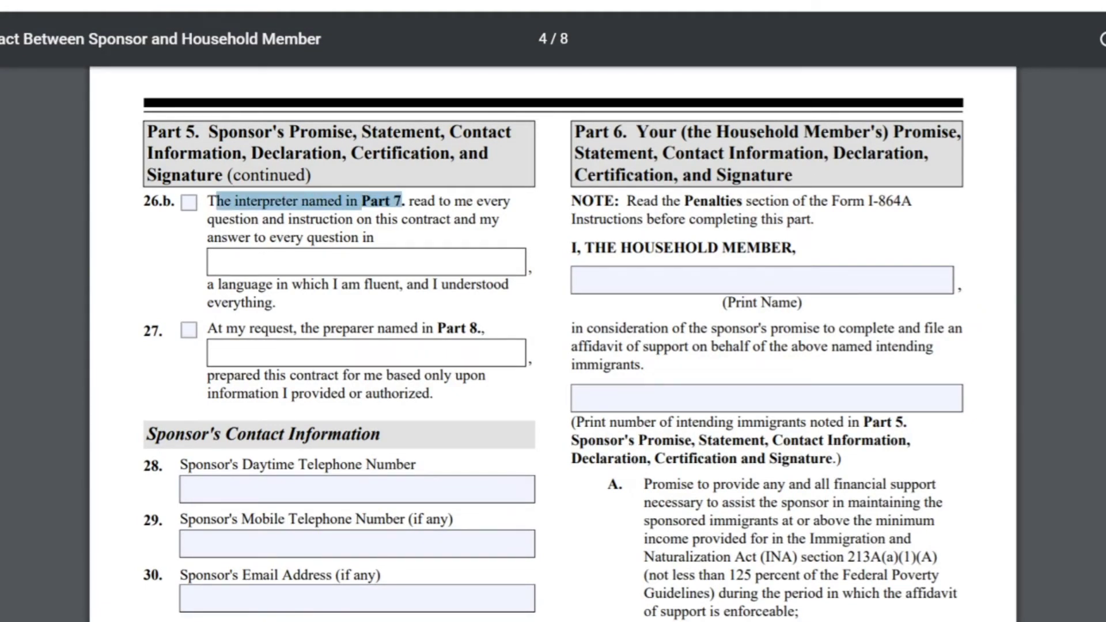
pyautogui.moveTo(358, 202); pyautogui.dragTo(401, 201)
pyautogui.moveTo(208, 329); pyautogui.dragTo(482, 328)
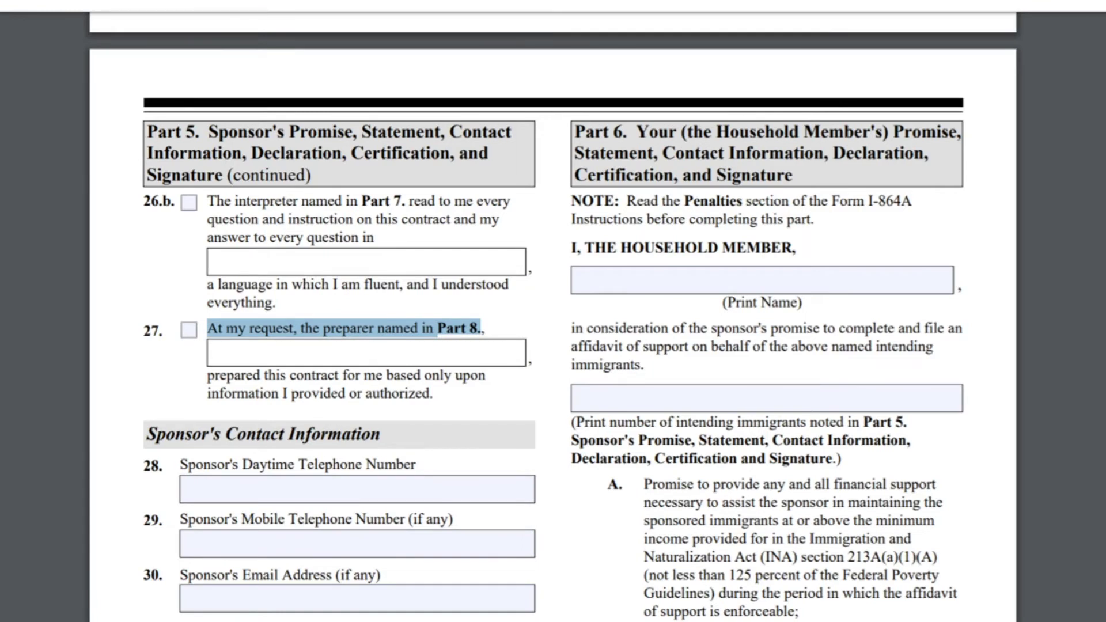
pyautogui.press('Escape')
pyautogui.moveTo(290, 328); pyautogui.dragTo(476, 329)
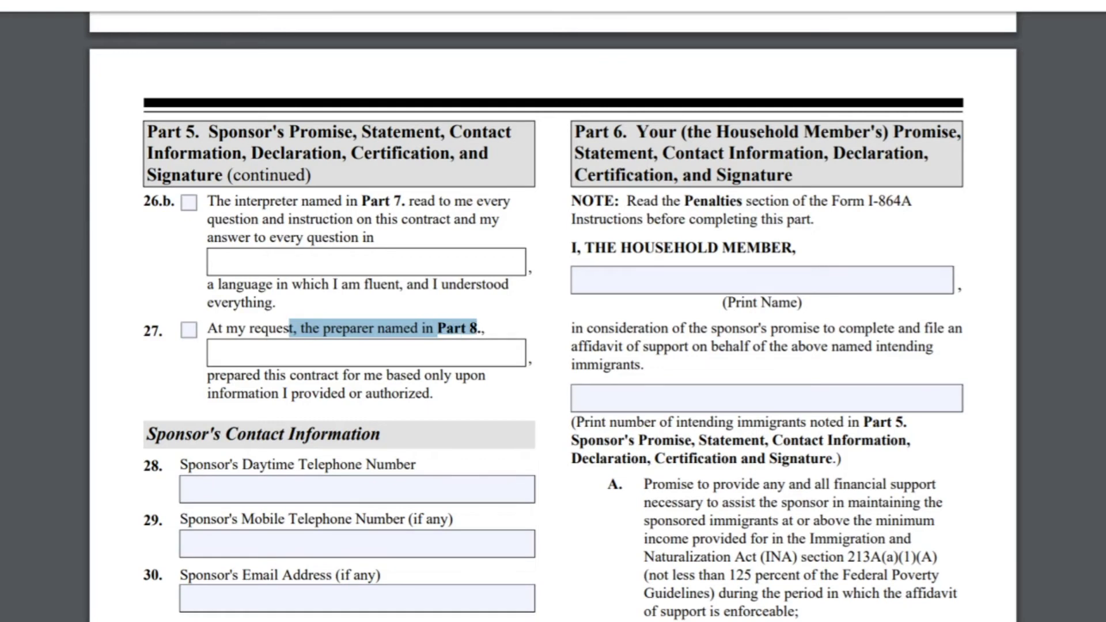
pyautogui.moveTo(207, 375); pyautogui.dragTo(430, 393)
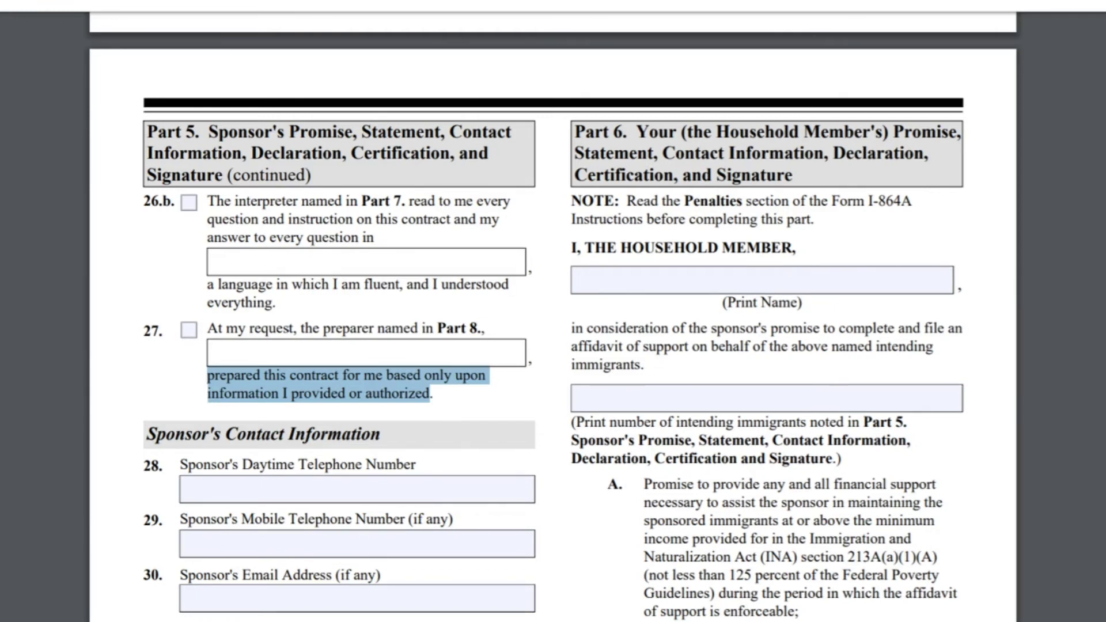
pyautogui.moveTo(147, 434); pyautogui.dragTo(380, 433)
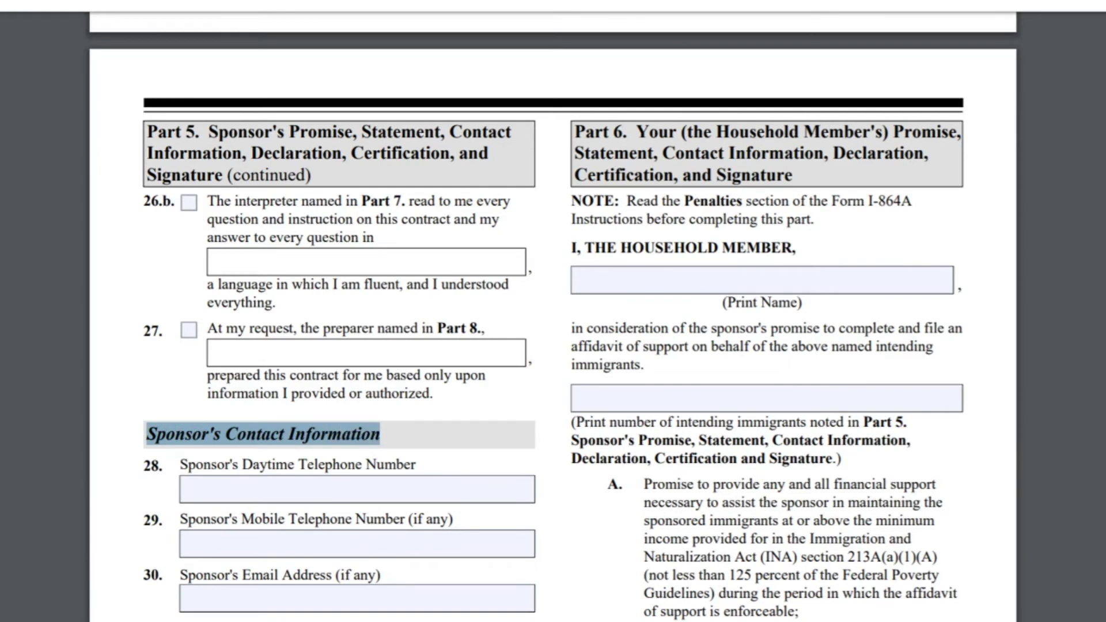
pyautogui.click(182, 489)
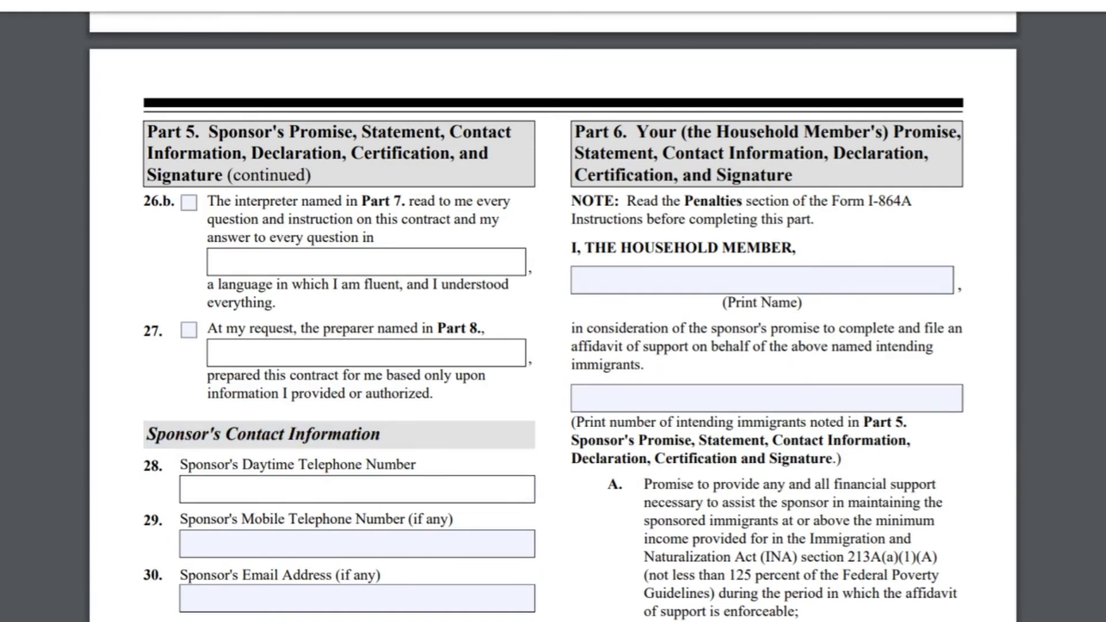
pyautogui.click(182, 543)
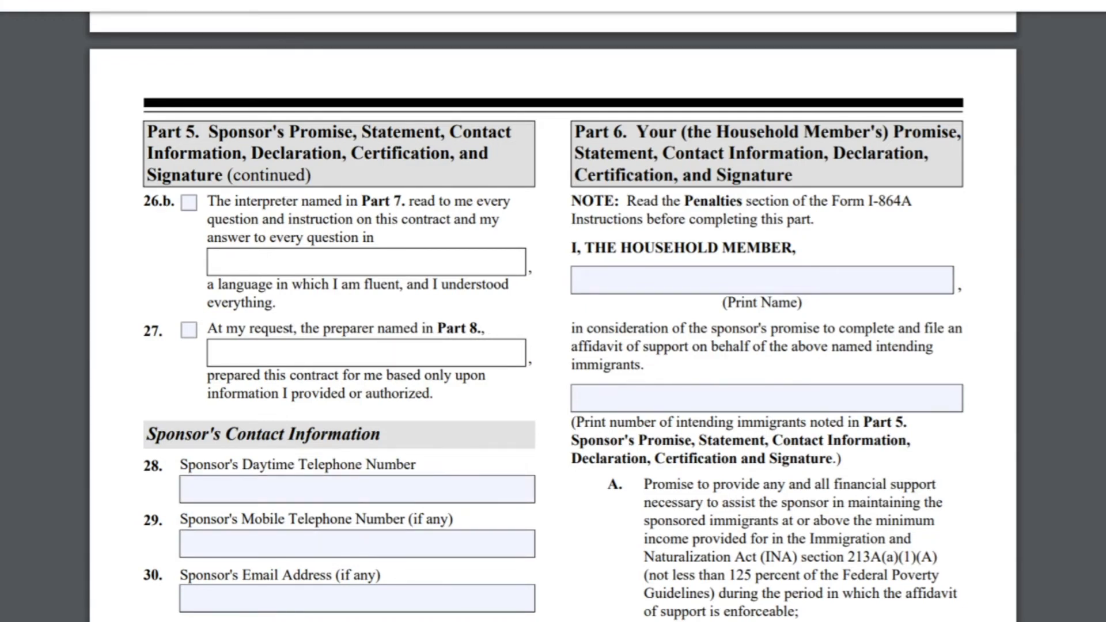
pyautogui.click(182, 598)
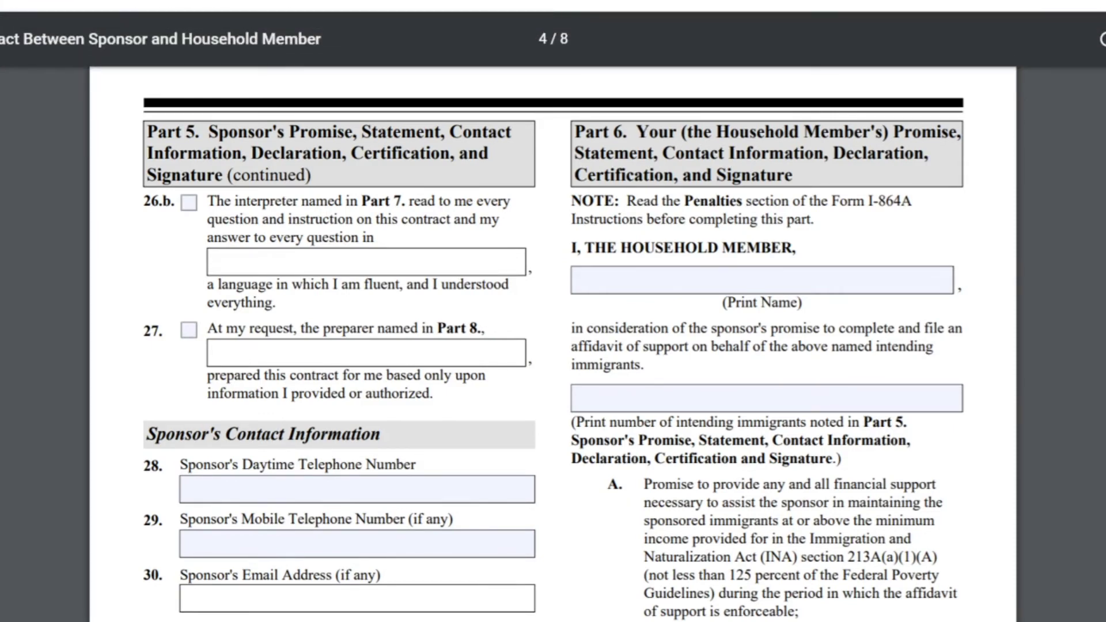
# Step: Review Sponsor's Signature items 31.a and 31.b, returning to the top of page 4
pyautogui.scroll(-3, 552, 343)
pyautogui.scroll(-8, 553, 342)
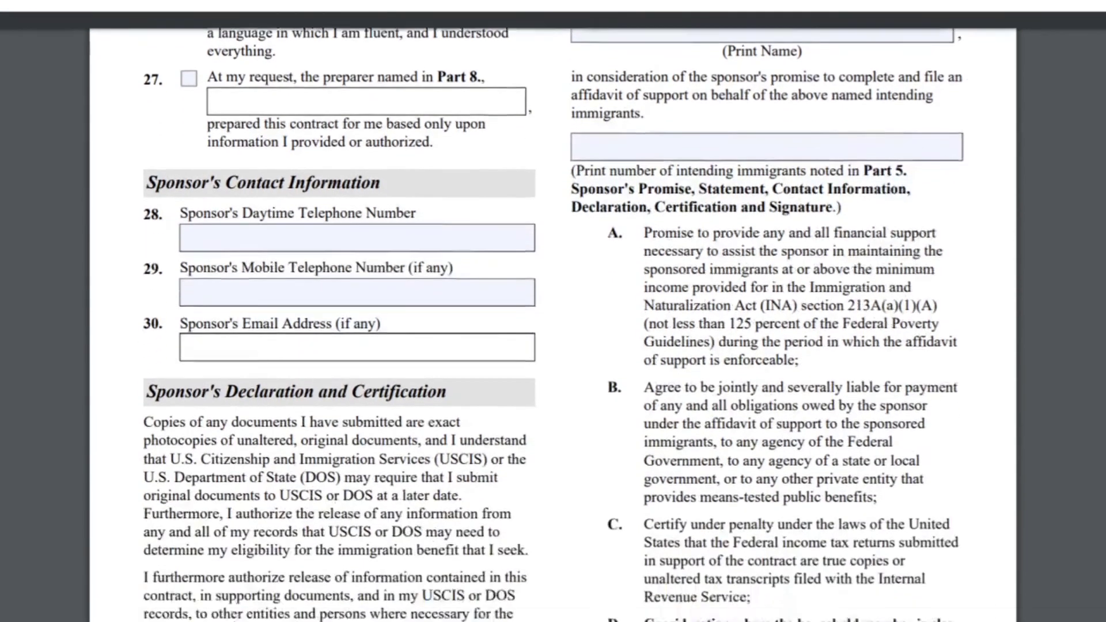
pyautogui.scroll(-4, 553, 343)
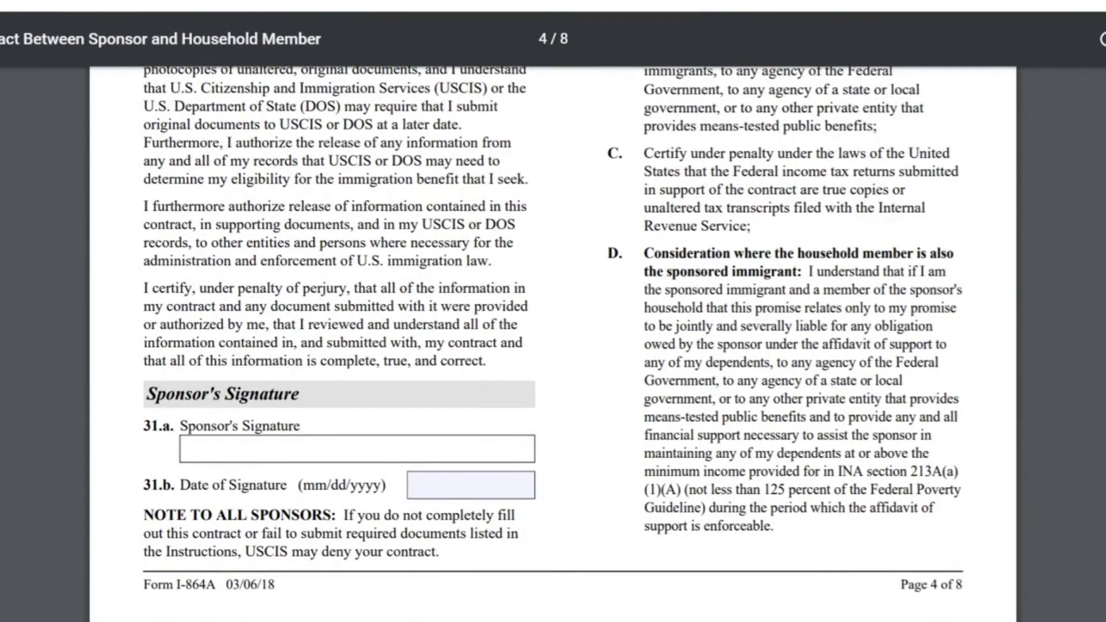
pyautogui.moveTo(145, 394); pyautogui.dragTo(300, 394)
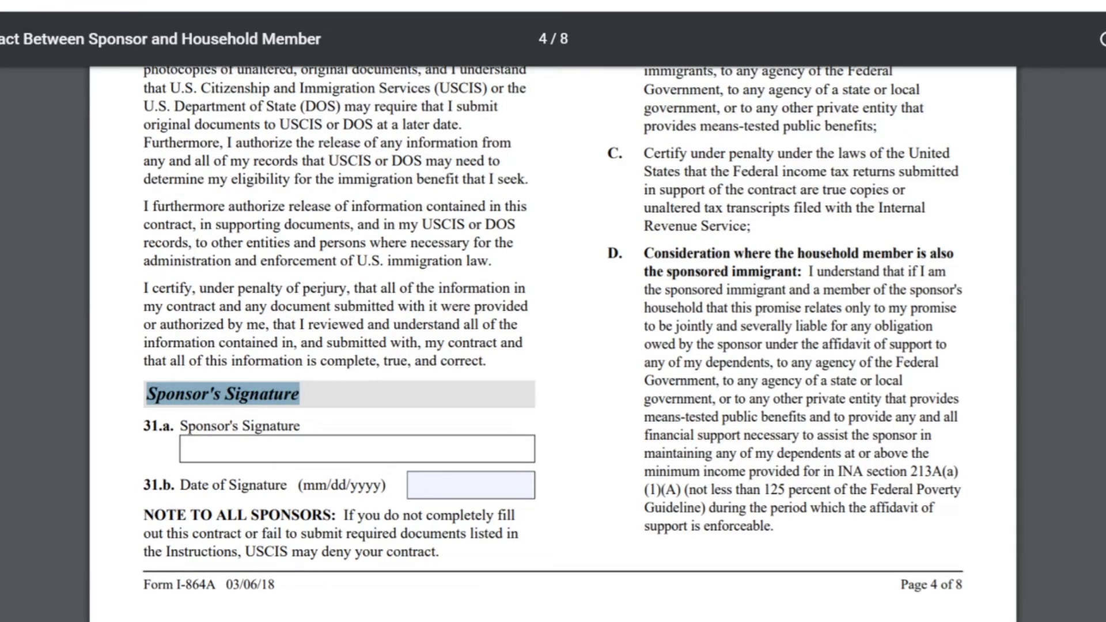
pyautogui.moveTo(144, 427); pyautogui.dragTo(171, 426)
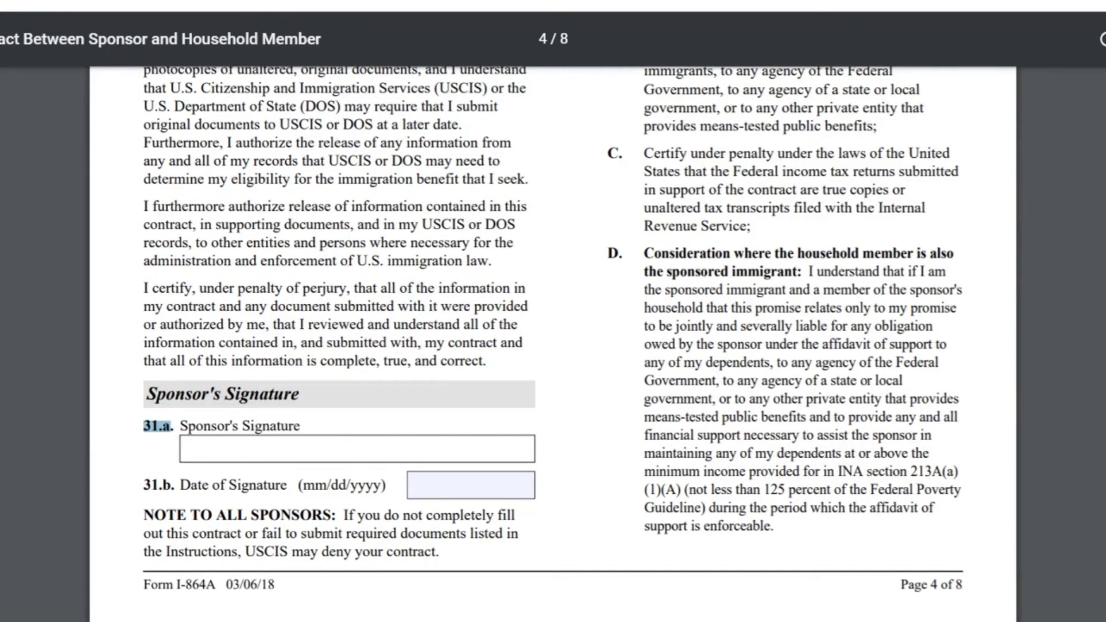
pyautogui.moveTo(143, 485); pyautogui.dragTo(172, 485)
pyautogui.scroll(1, 173, 486)
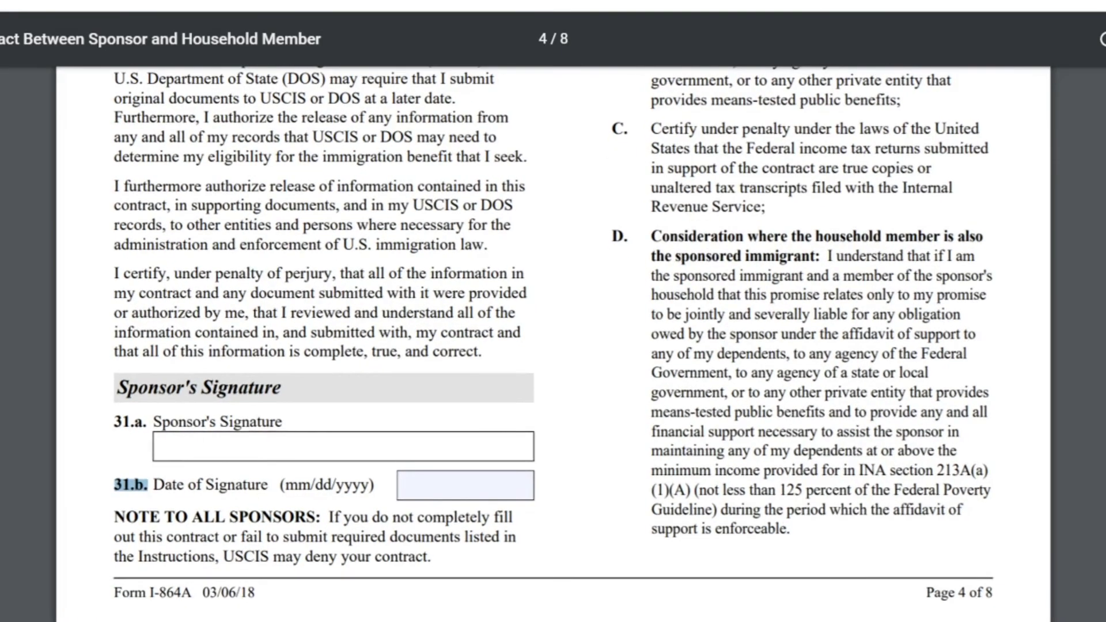
pyautogui.scroll(15, 553, 340)
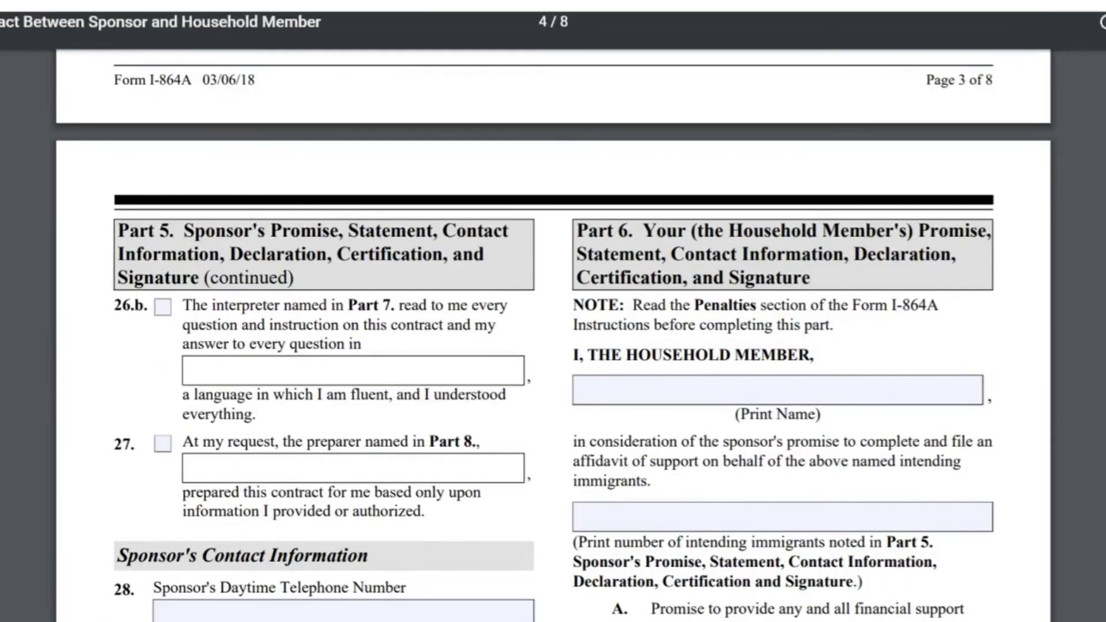
# Step: Enter the household member's full name and 1 intending immigrant in Part 6
pyautogui.moveTo(582, 230)
pyautogui.mouseDown()
pyautogui.moveTo(842, 254)
pyautogui.moveTo(973, 613)
pyautogui.moveTo(811, 277)
pyautogui.mouseUp()
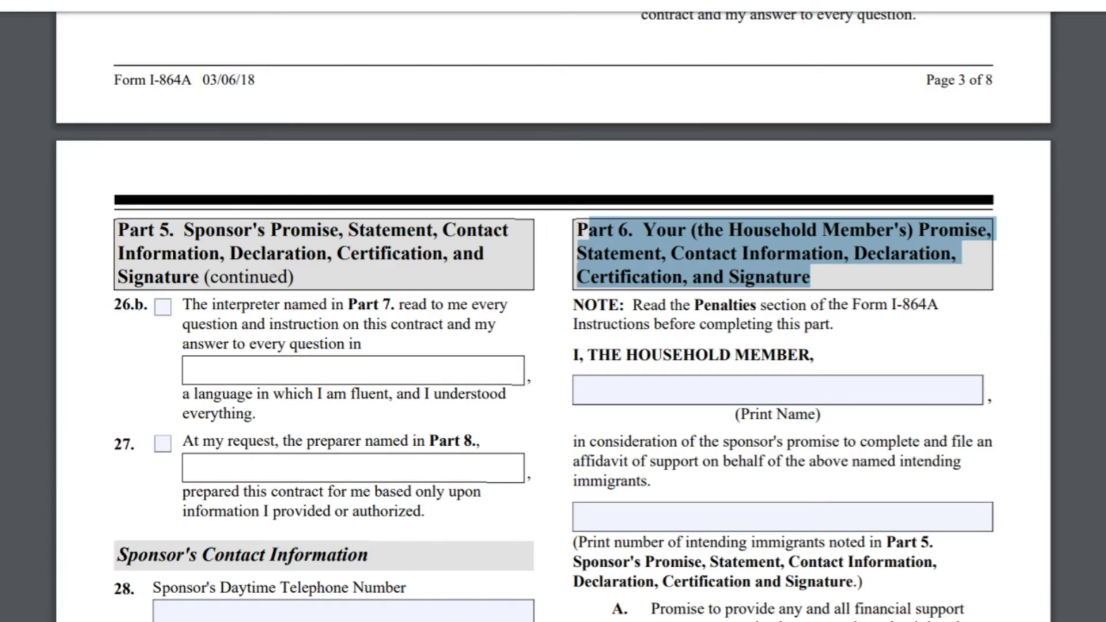
pyautogui.click(634, 390)
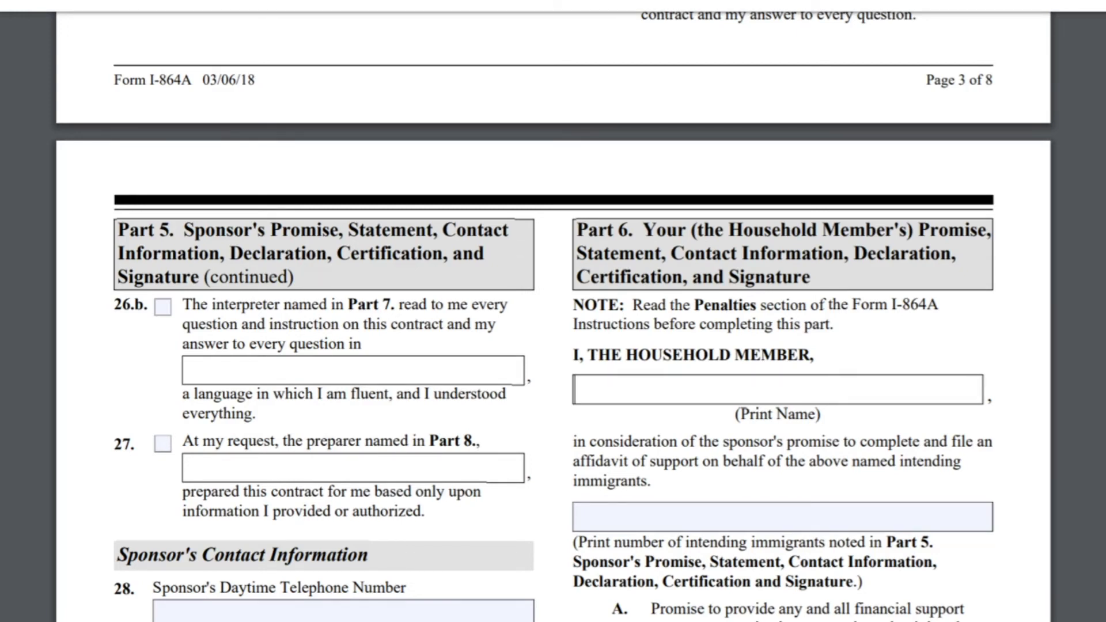
pyautogui.moveTo(573, 441); pyautogui.dragTo(648, 481)
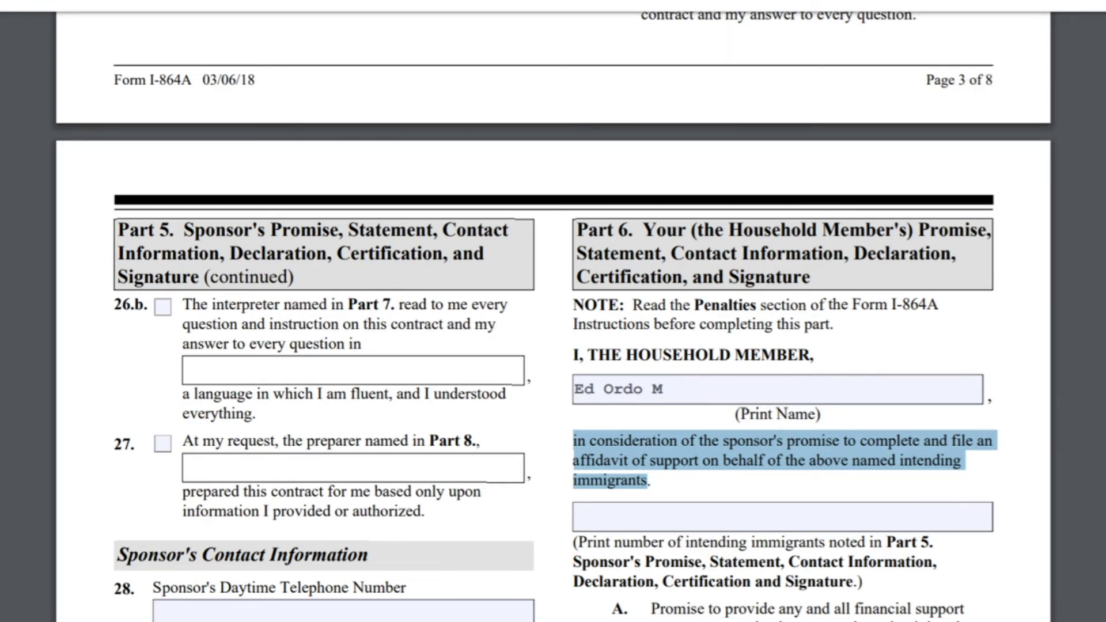
pyautogui.click(783, 515)
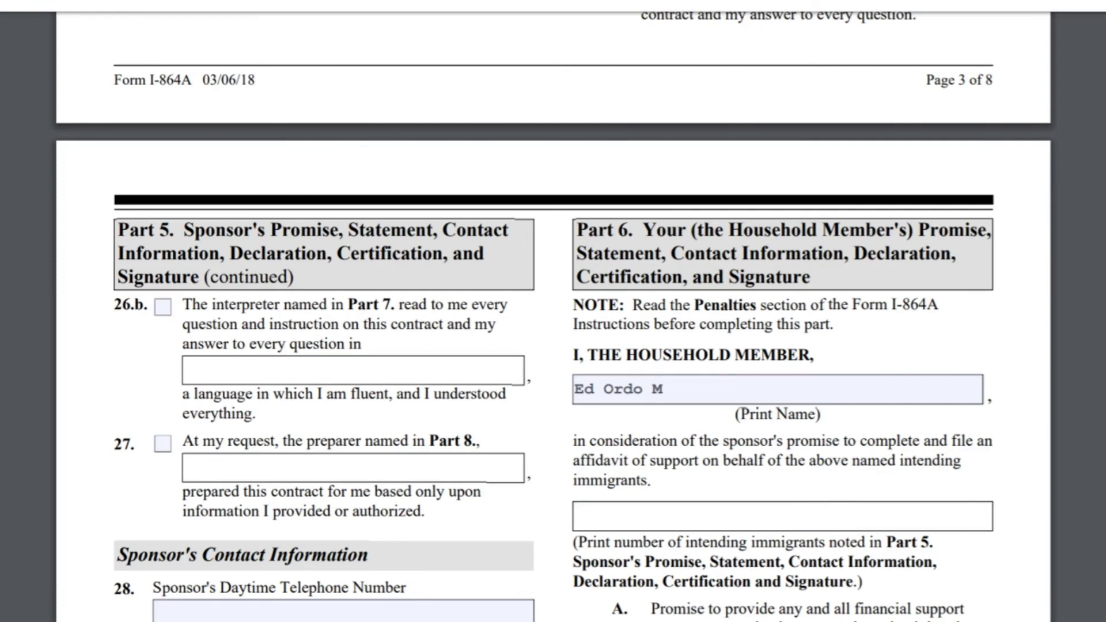
pyautogui.moveTo(575, 542); pyautogui.dragTo(821, 542)
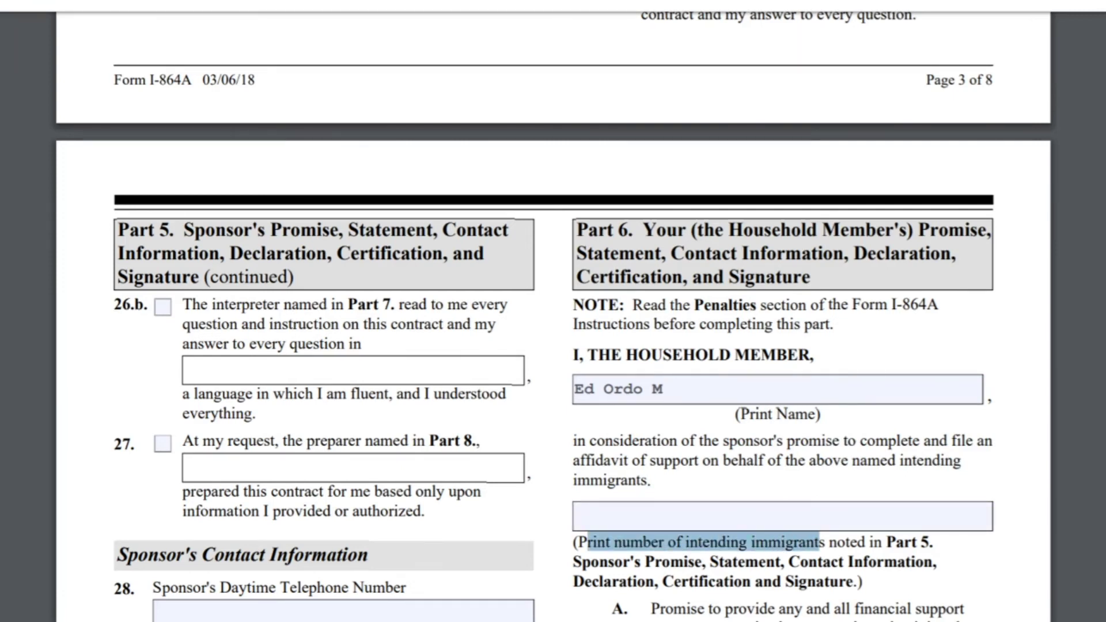
pyautogui.click(783, 515)
pyautogui.write('1')
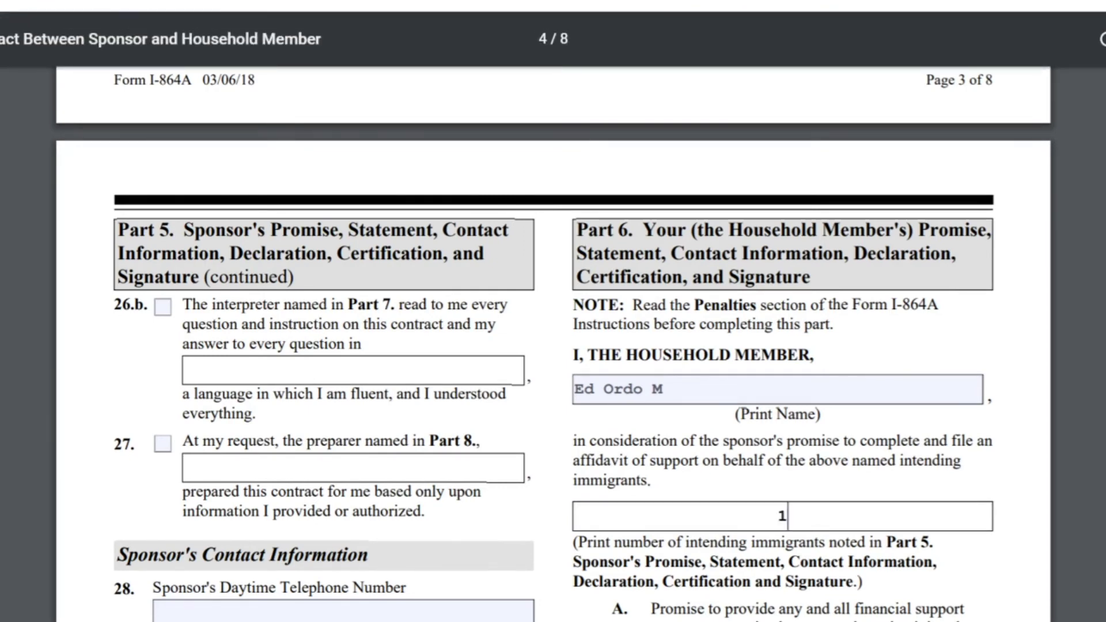
pyautogui.press('pageup')
pyautogui.scroll(-20, 553, 345)
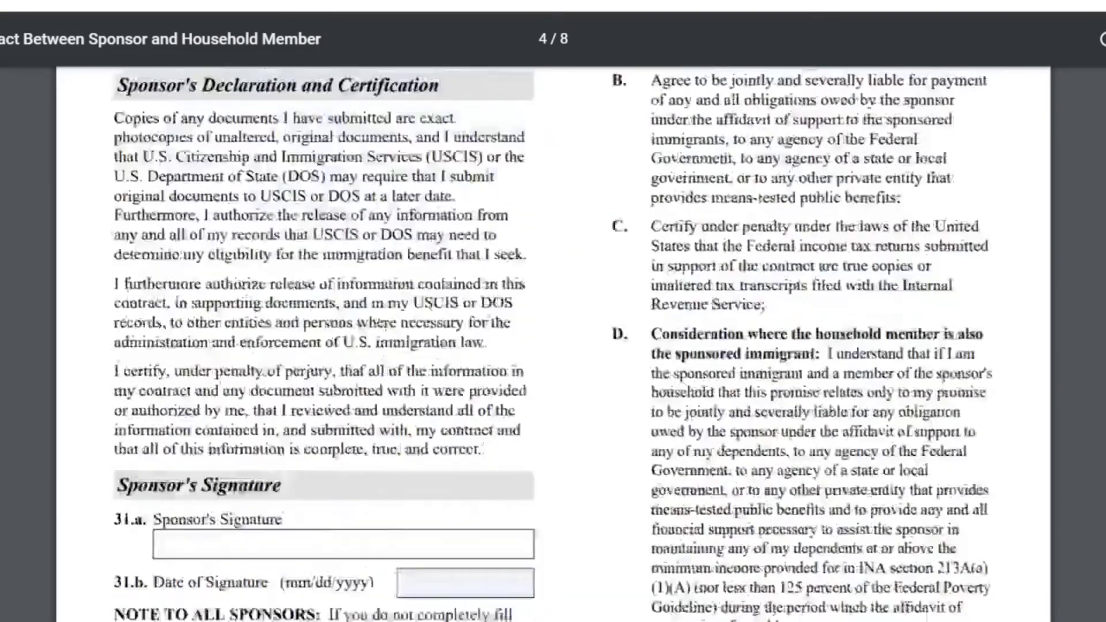
pyautogui.scroll(12, 553, 346)
pyautogui.scroll(6, 553, 346)
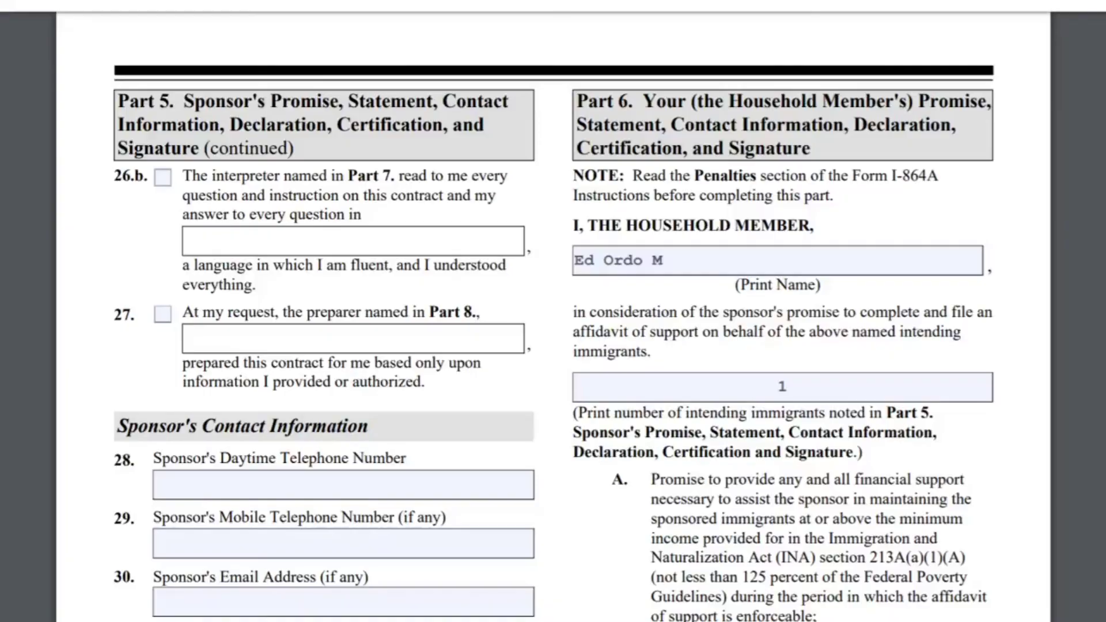
pyautogui.click(788, 386)
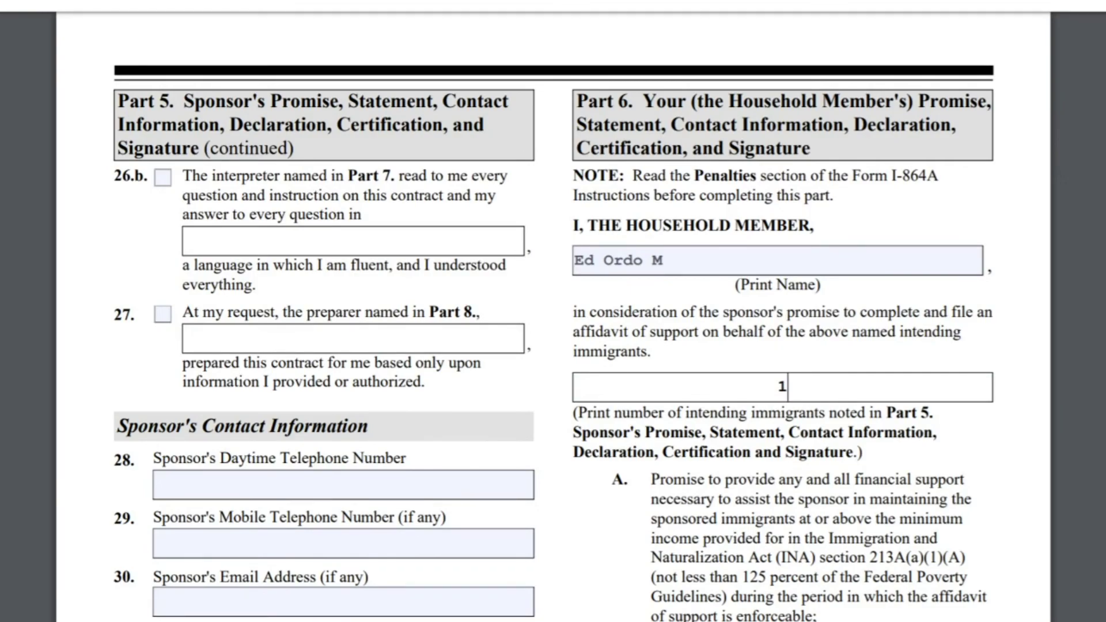
pyautogui.scroll(-4, 553, 345)
pyautogui.scroll(10, 553, 317)
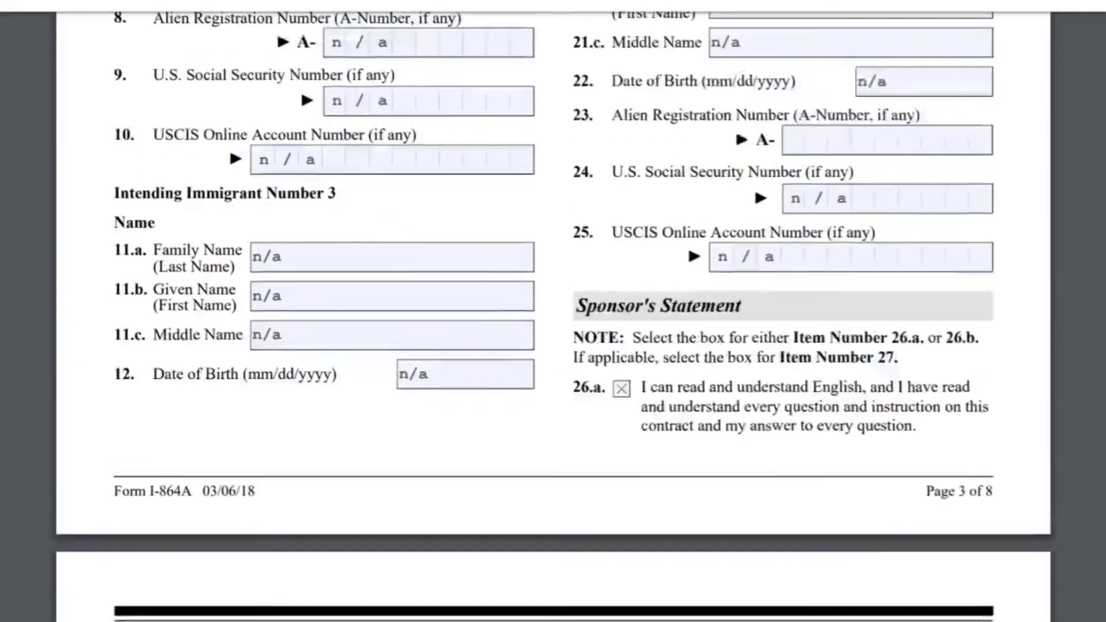
pyautogui.scroll(15, 553, 317)
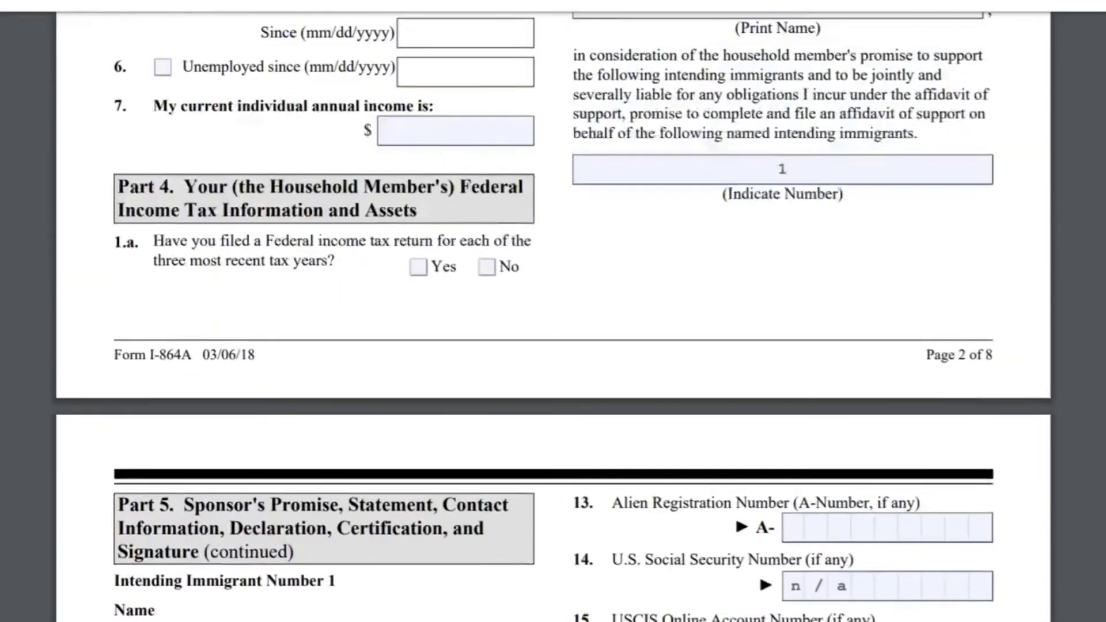
pyautogui.scroll(6, 553, 316)
pyautogui.scroll(-5, 553, 317)
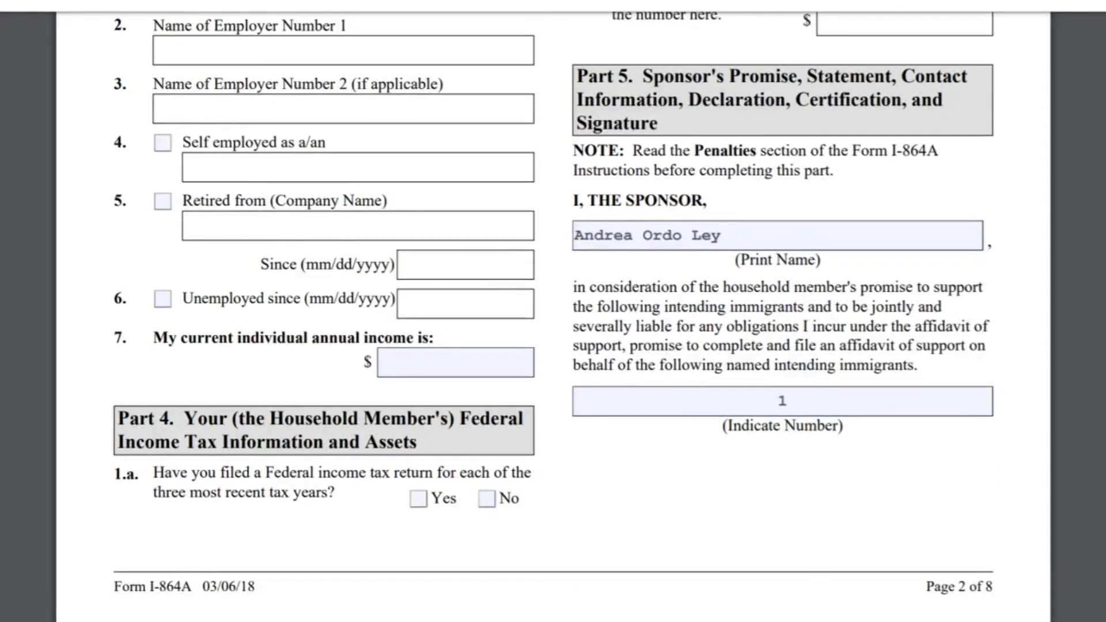
pyautogui.click(787, 400)
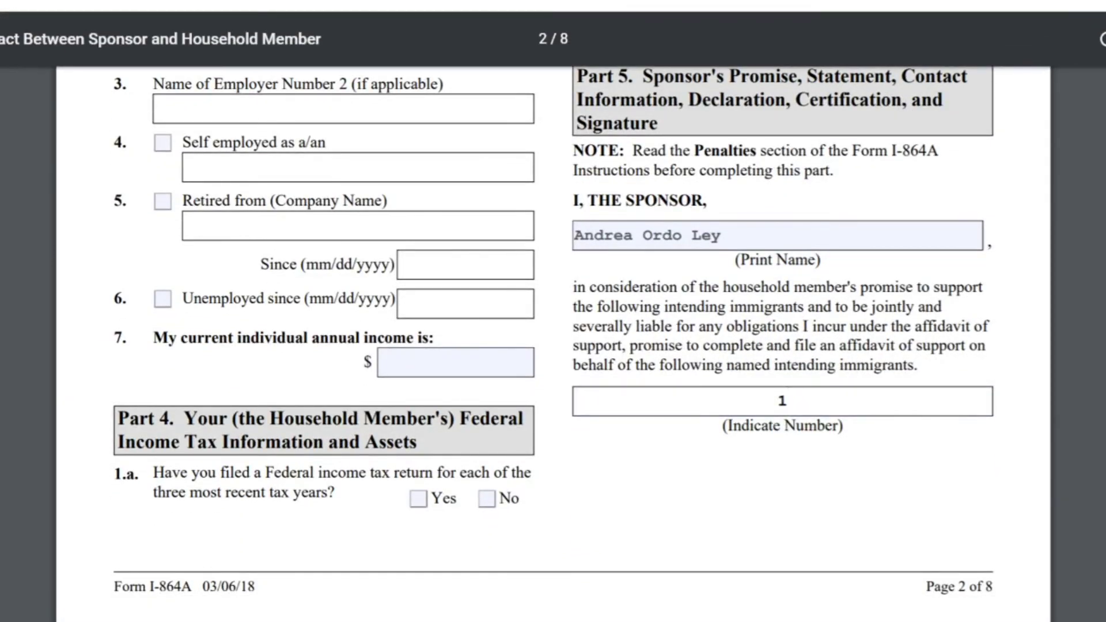
pyautogui.scroll(-15, 553, 317)
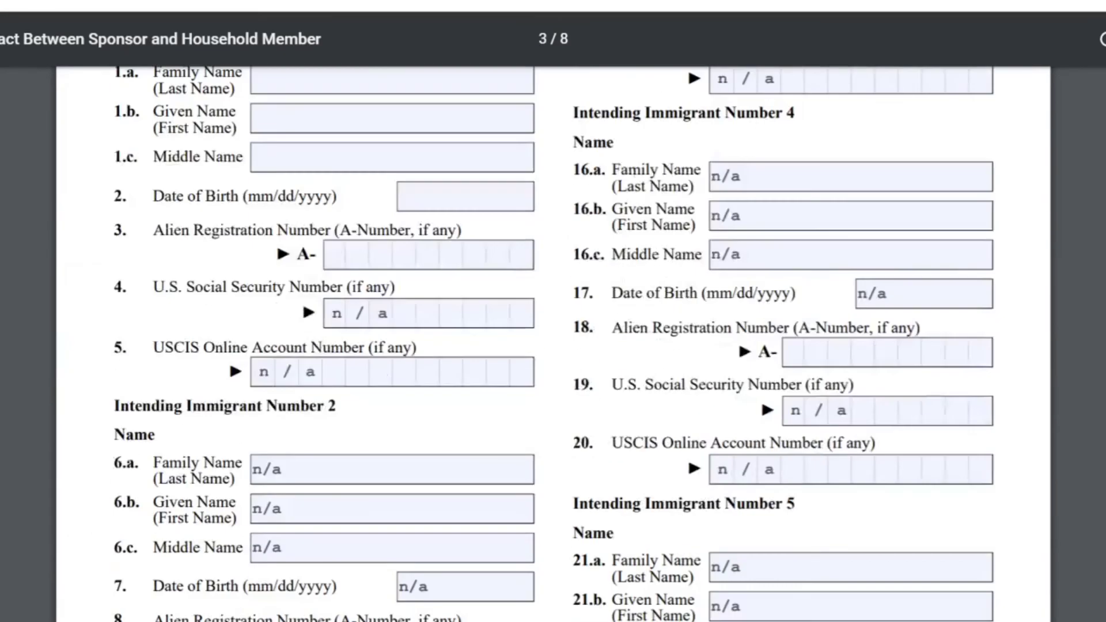
pyautogui.scroll(-10, 553, 317)
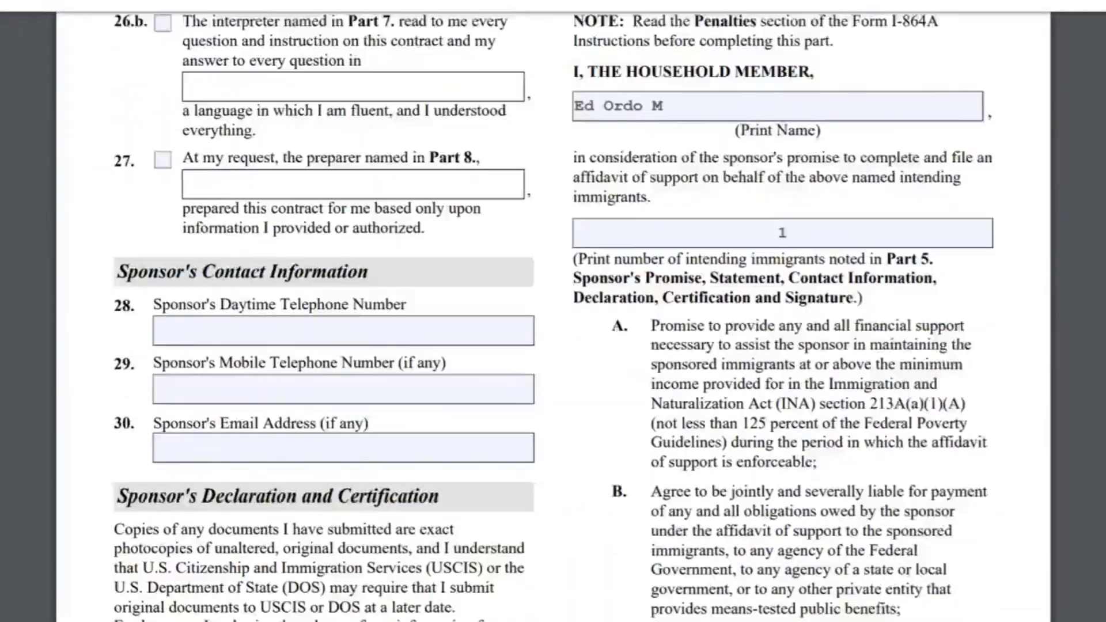
pyautogui.scroll(-1, 553, 316)
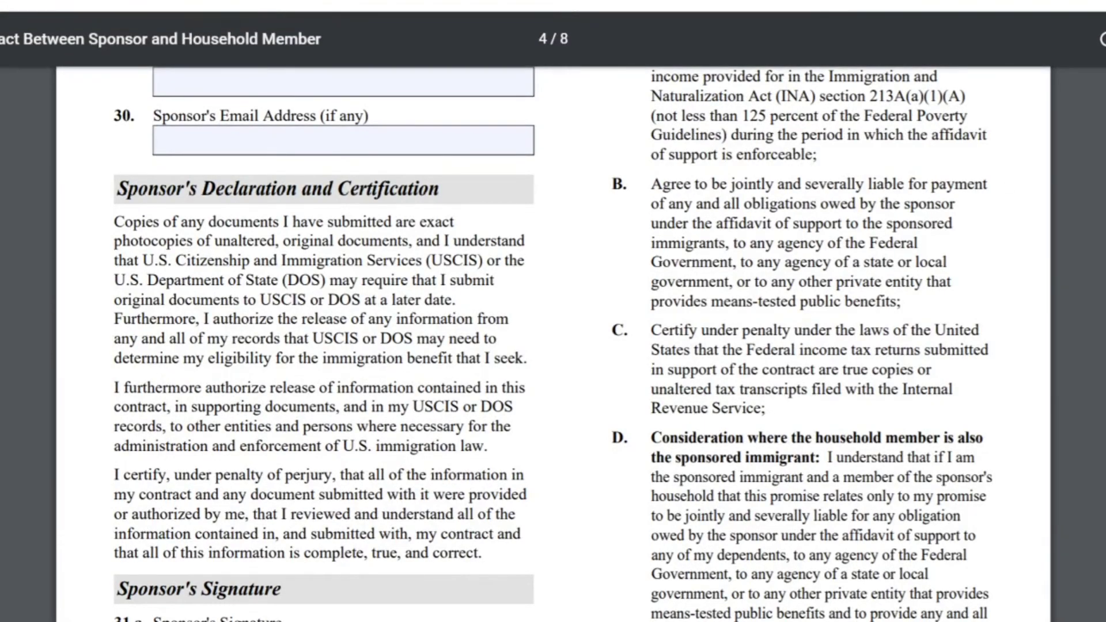
# Step: Check item 1.a on page 5, confirming the household member reads and understands English
pyautogui.scroll(-5, 553, 346)
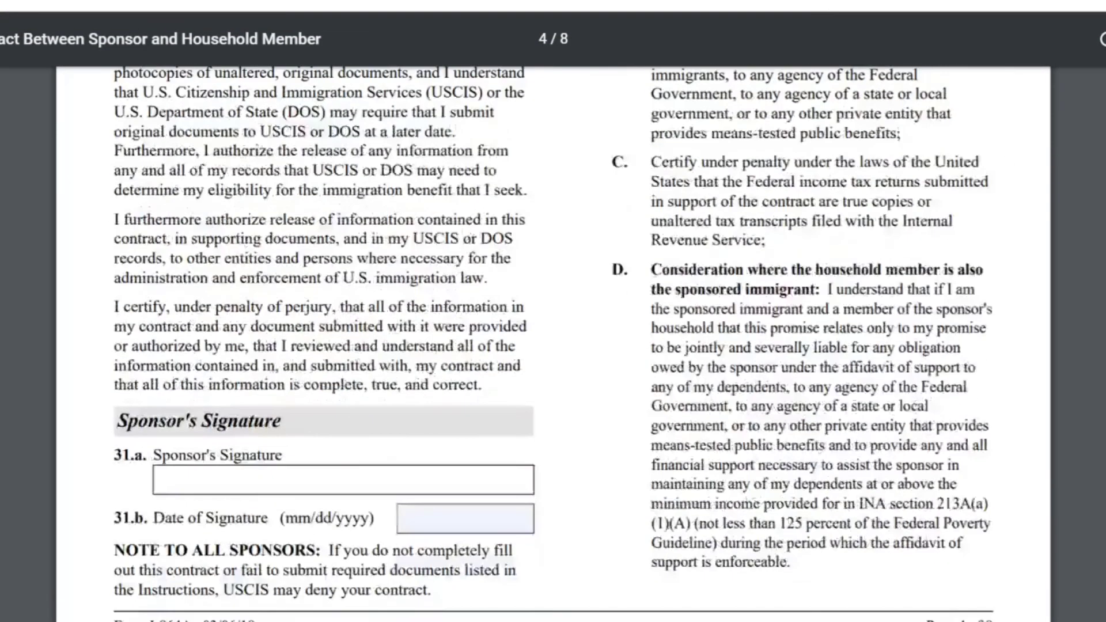
pyautogui.scroll(17, 553, 346)
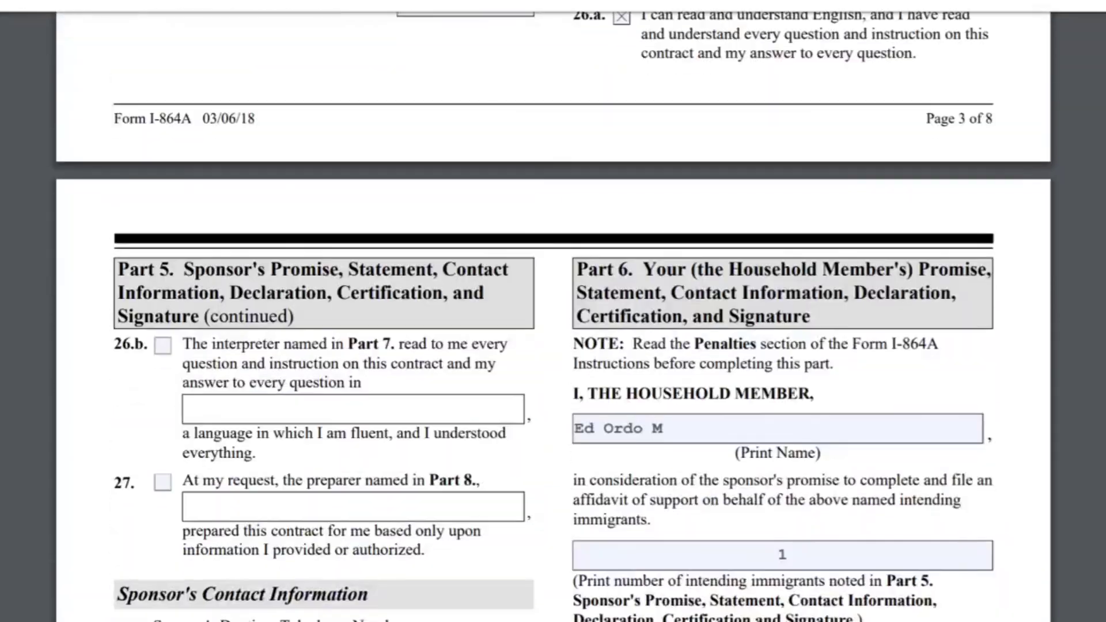
pyautogui.scroll(-3, 553, 345)
pyautogui.scroll(-20, 553, 346)
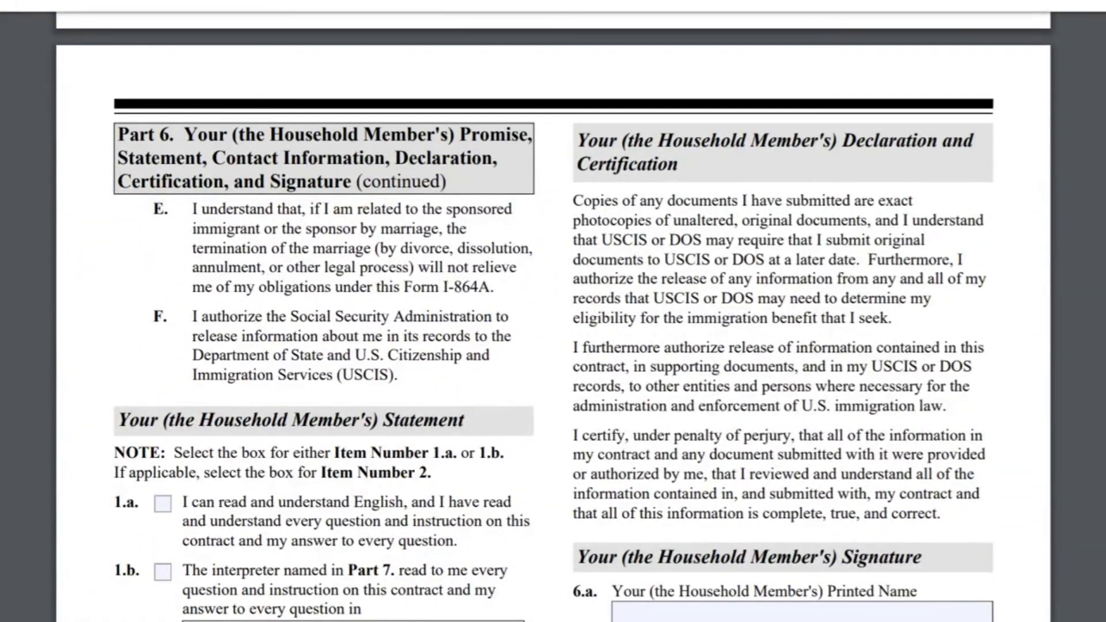
pyautogui.scroll(1, 553, 346)
pyautogui.scroll(-3, 553, 346)
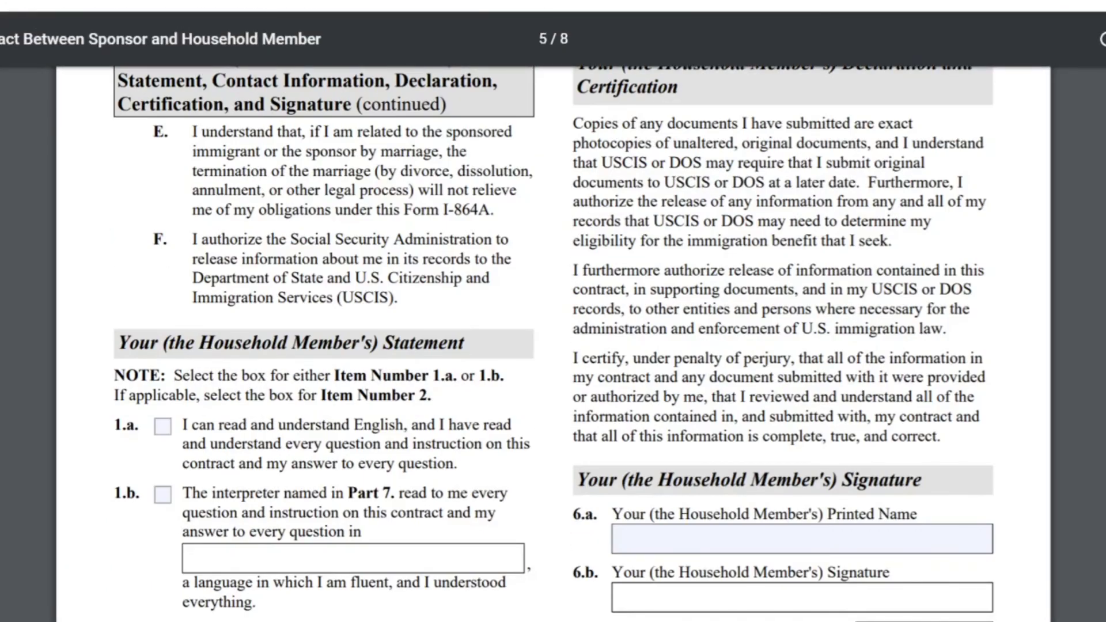
pyautogui.click(163, 429)
pyautogui.scroll(-5, 553, 346)
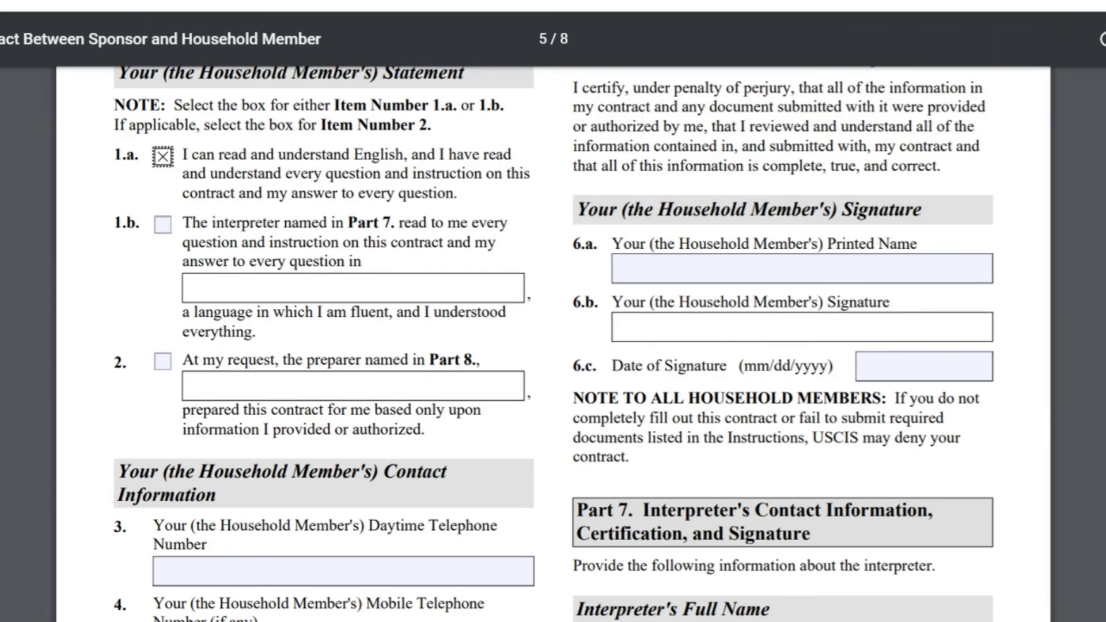
pyautogui.scroll(-3, 553, 345)
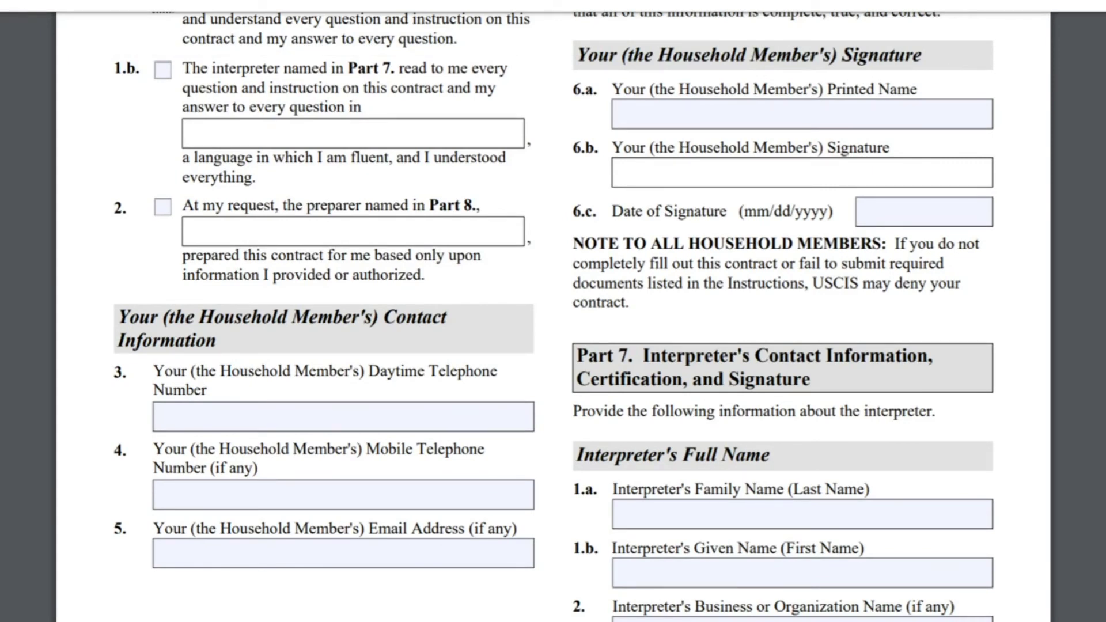
pyautogui.scroll(-1, 553, 317)
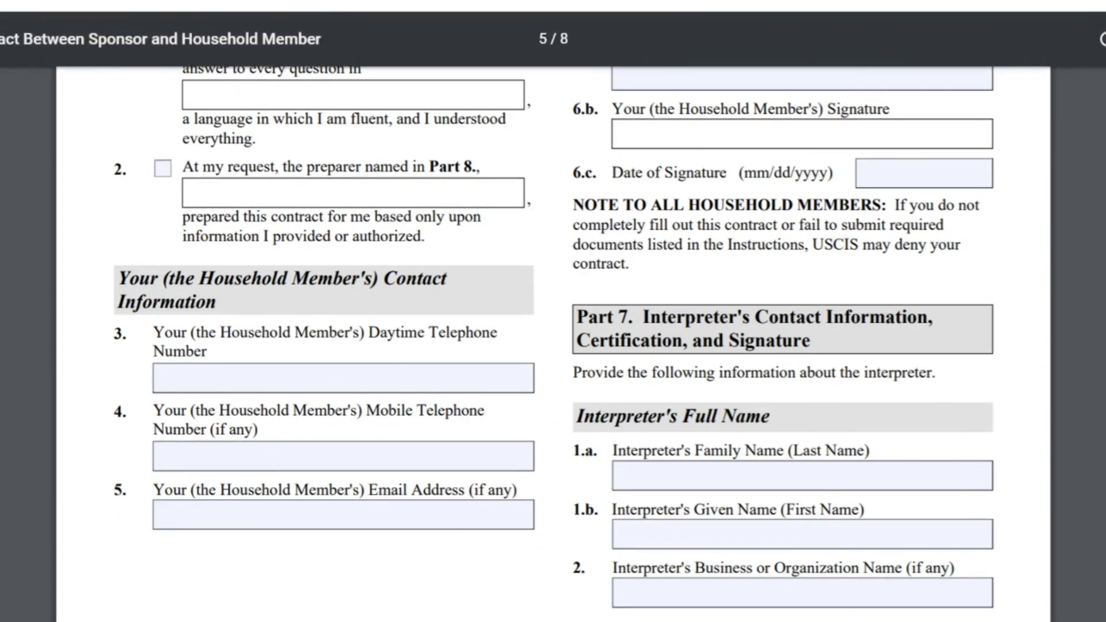
# Step: Enter n/a as the household member's daytime phone, then their mobile number and email address
pyautogui.moveTo(119, 278); pyautogui.dragTo(216, 302)
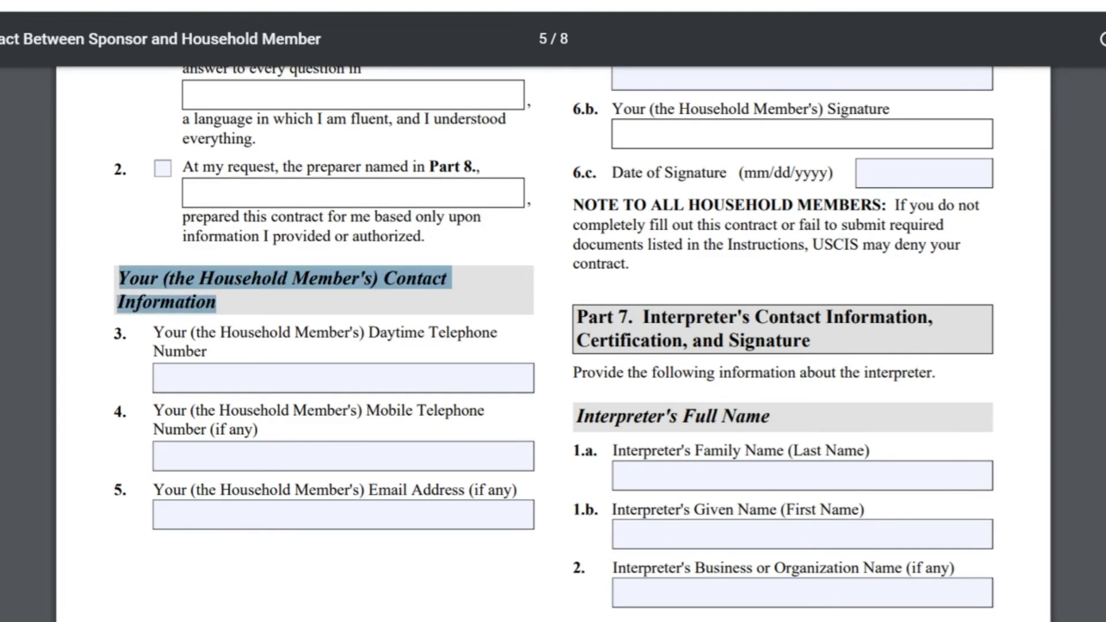
pyautogui.click(155, 378)
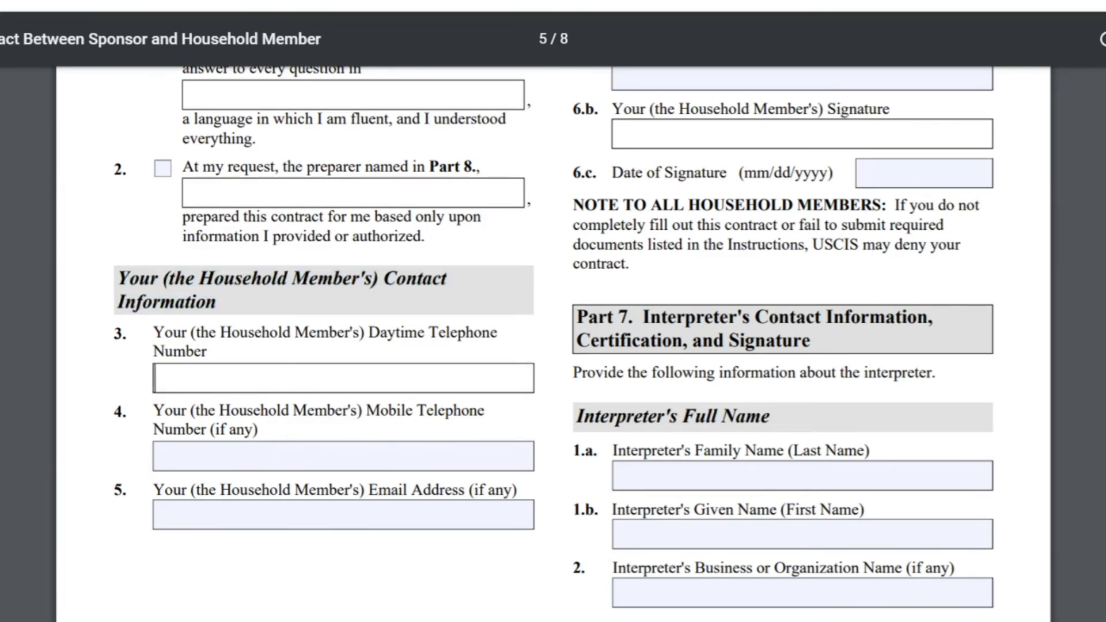
pyautogui.write('n/a')
pyautogui.click(156, 456)
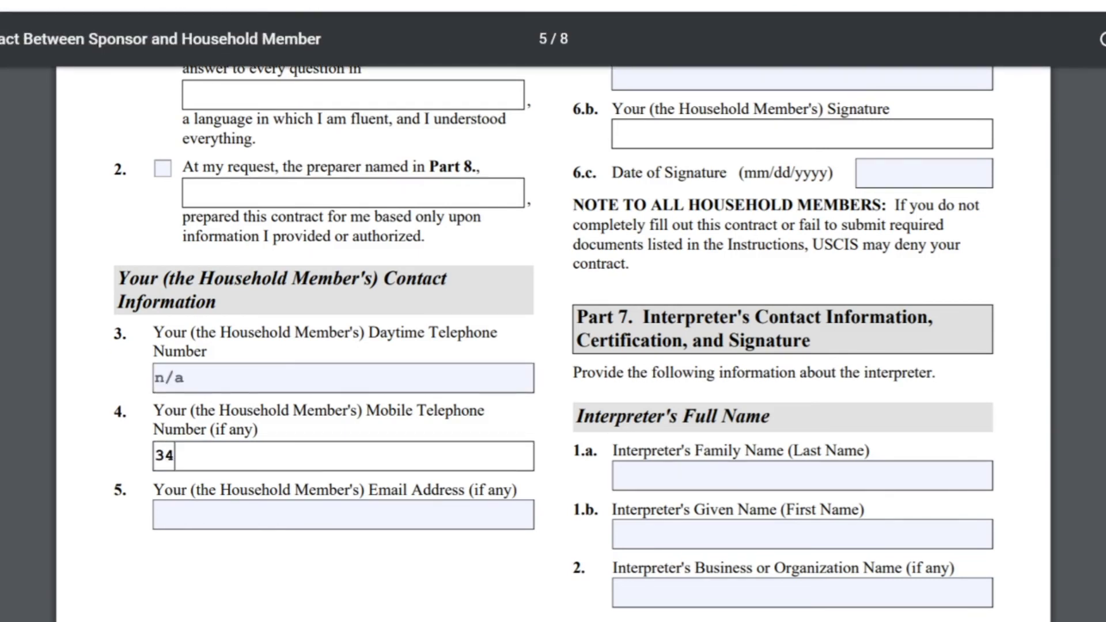
pyautogui.click(156, 514)
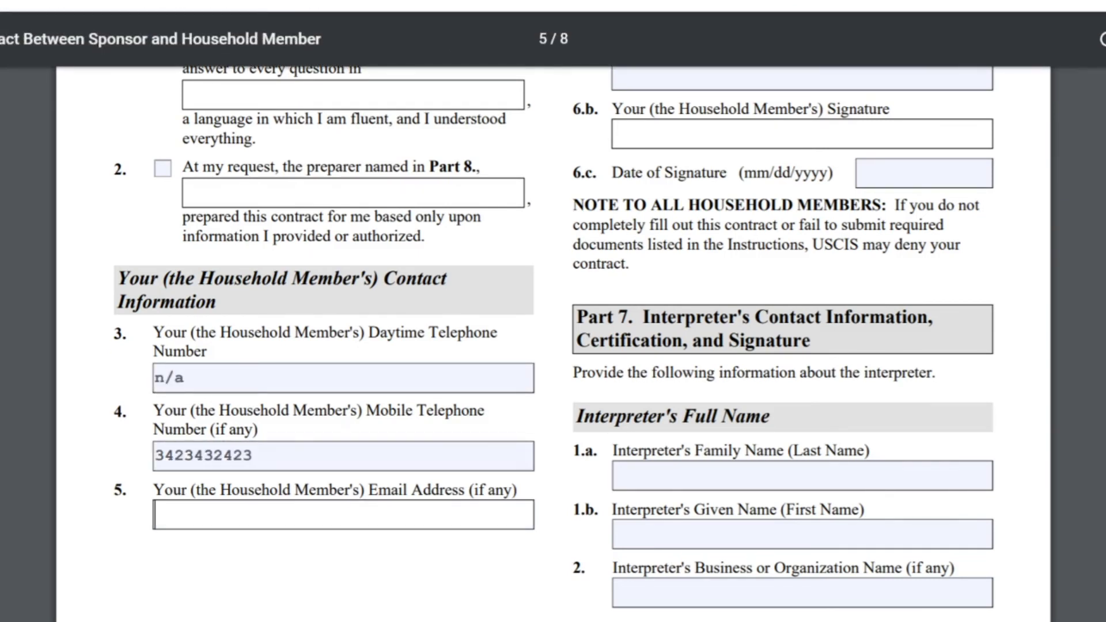
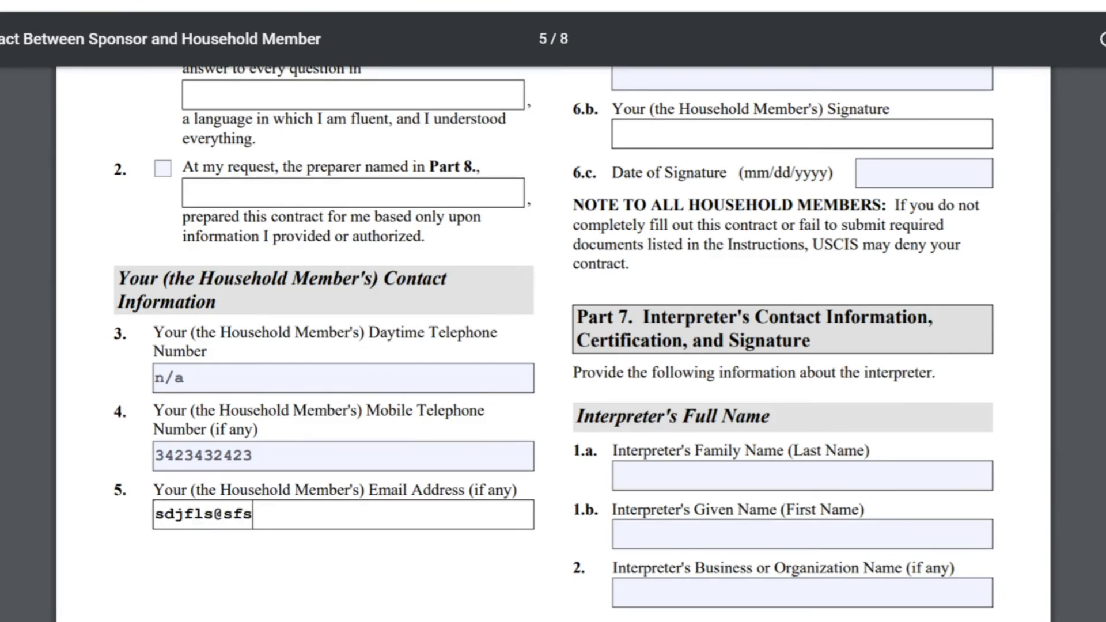
# Step: Fill in the household member's name in item 6.a Printed Name
pyautogui.scroll(5, 553, 346)
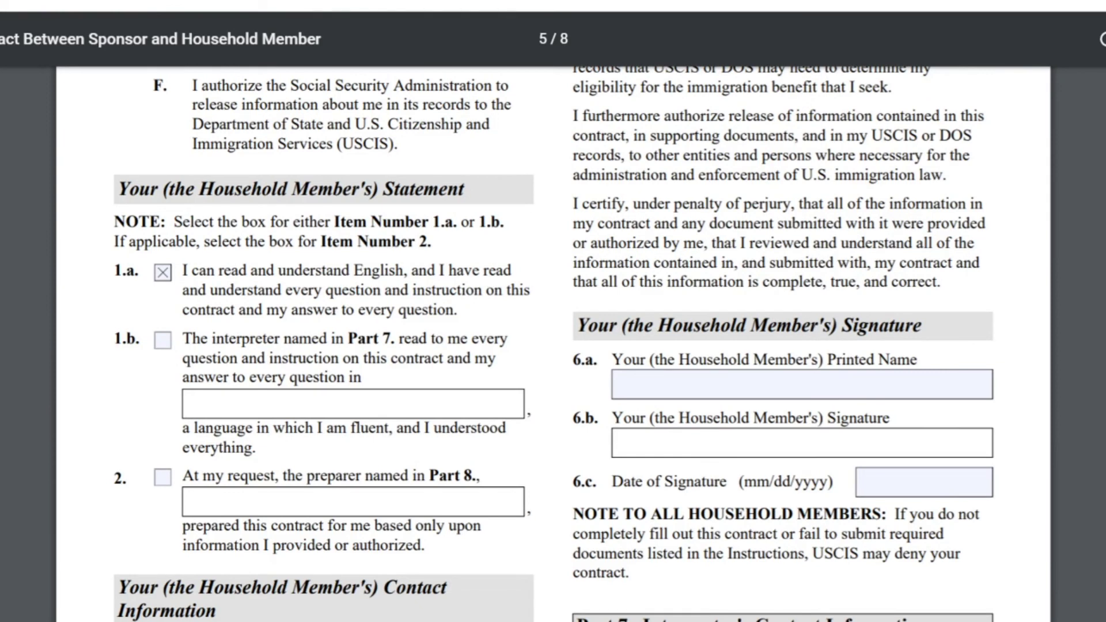
pyautogui.moveTo(574, 360); pyautogui.dragTo(917, 360)
pyautogui.click(622, 384)
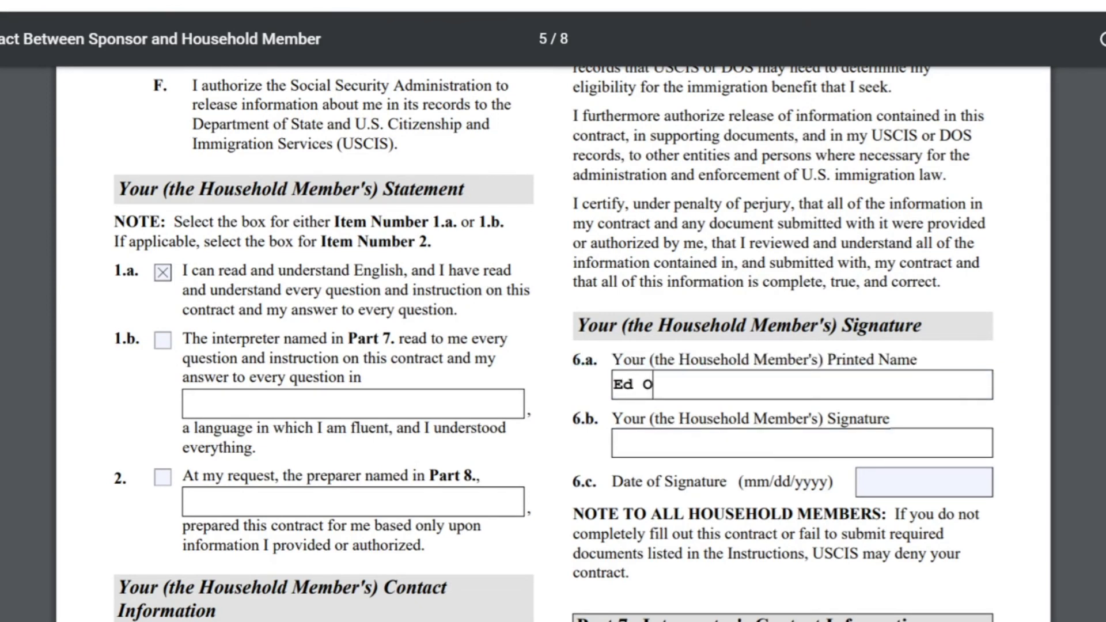
pyautogui.press('Tab')
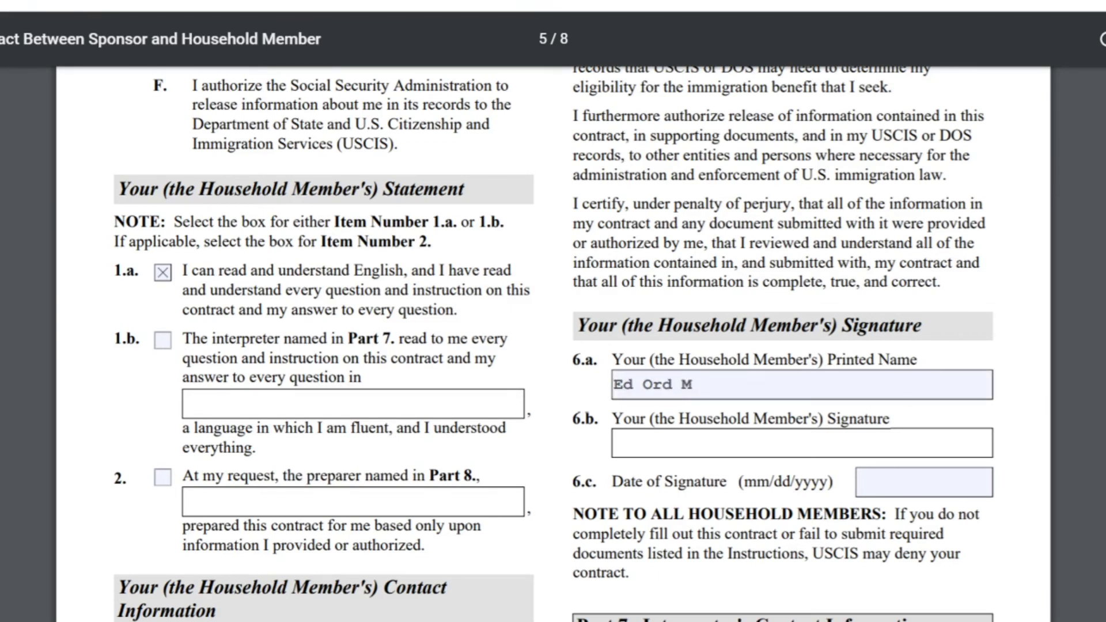
pyautogui.press('Tab')
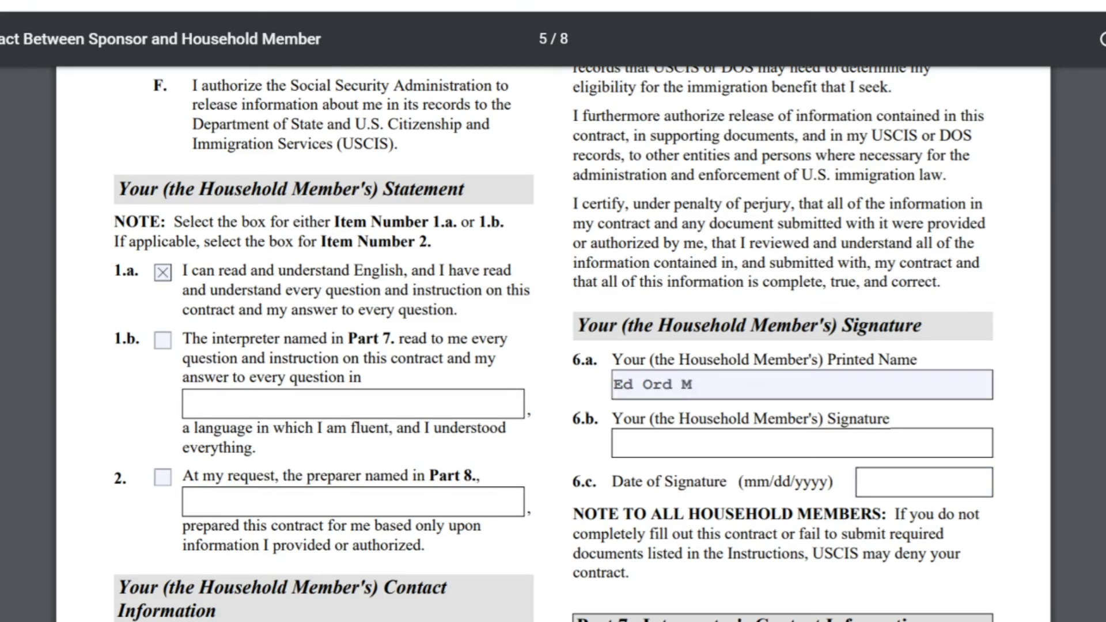
pyautogui.scroll(-8, 552, 346)
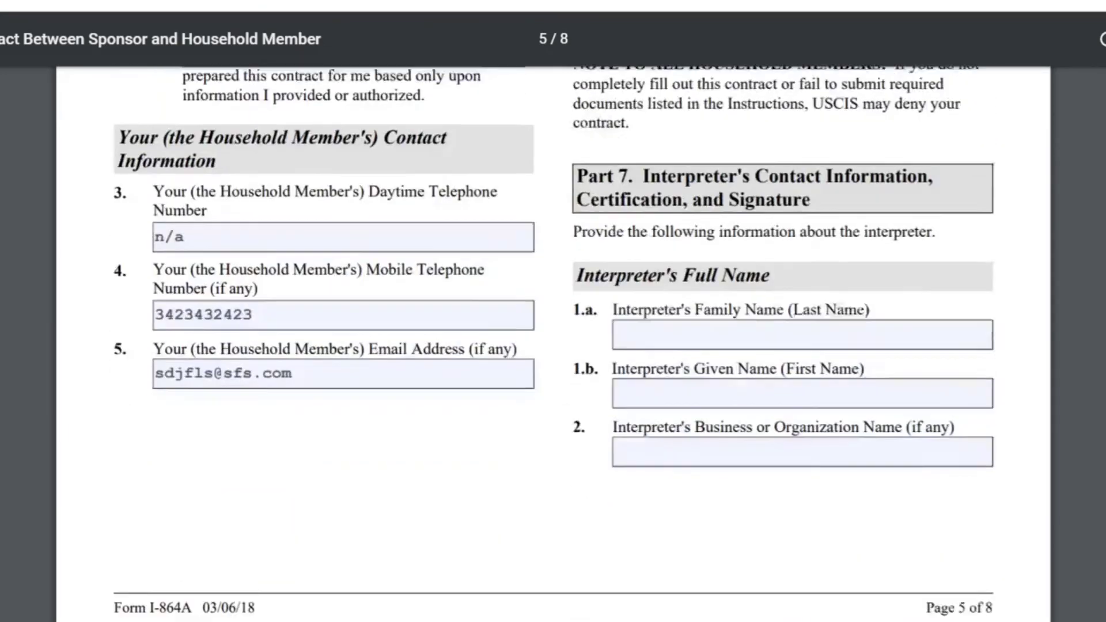
# Step: Enter n/a in Part 7's Interpreter's Family Name (1.a) and Given Name (1.b)
pyautogui.moveTo(577, 164); pyautogui.dragTo(810, 187)
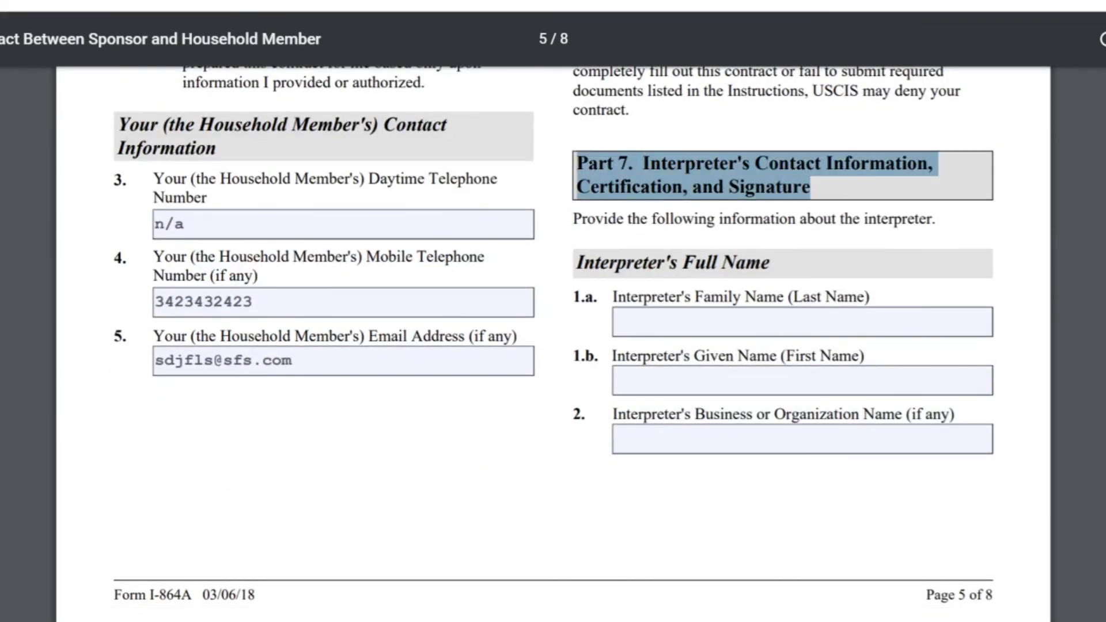
pyautogui.scroll(-7, 553, 346)
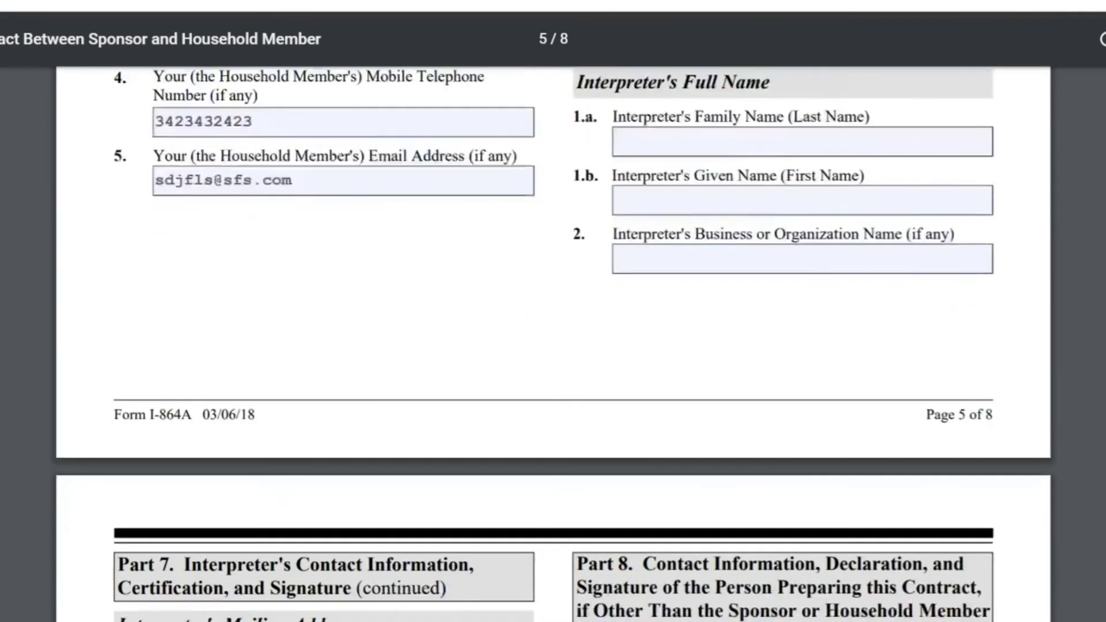
pyautogui.scroll(5, 553, 345)
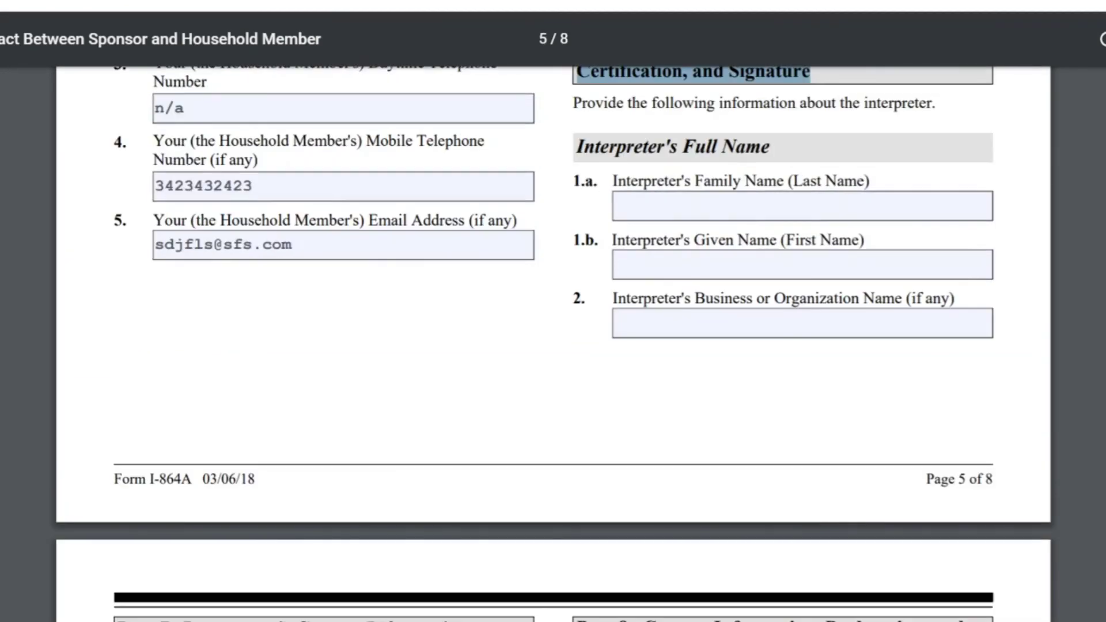
pyautogui.click(692, 206)
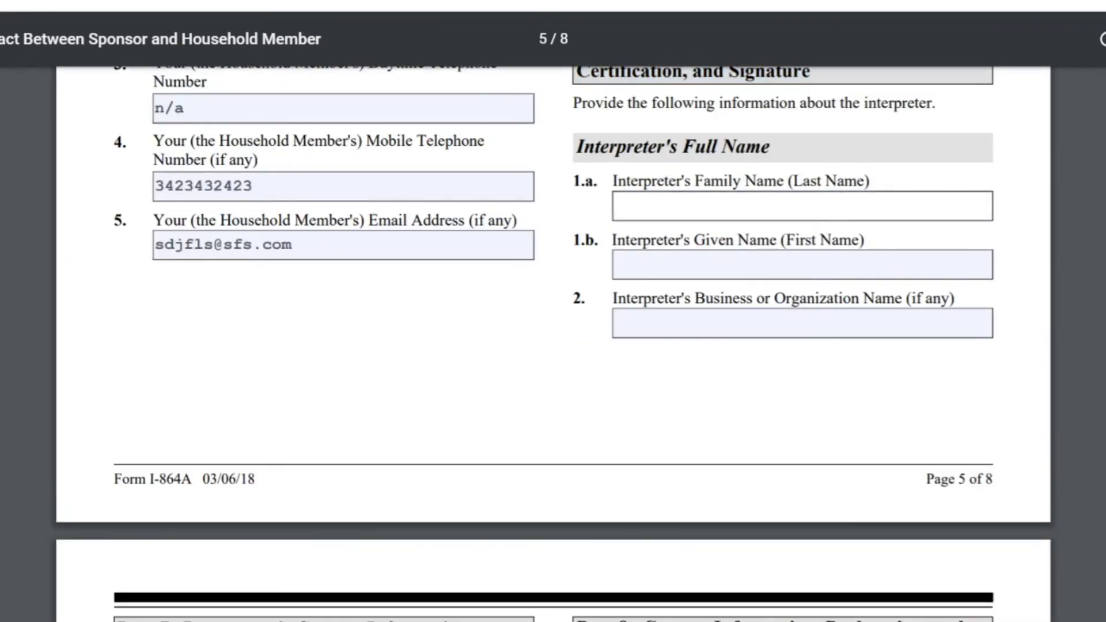
pyautogui.write('n/a')
pyautogui.press('Tab')
pyautogui.write('n/a')
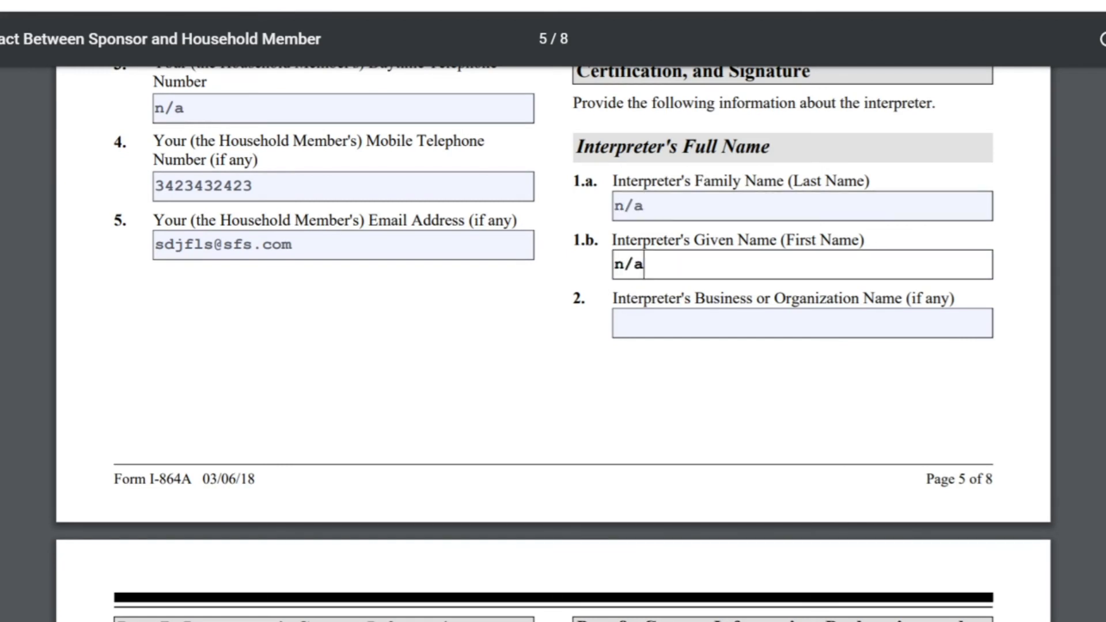
pyautogui.scroll(-7, 553, 345)
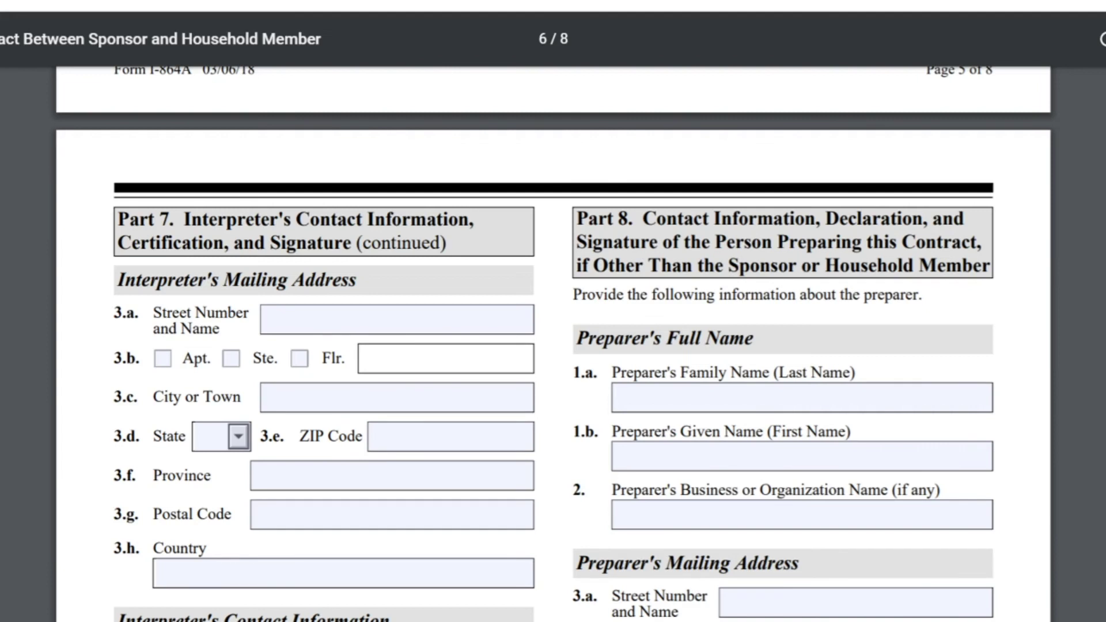
# Step: Enter n/a for the preparer's family name, given name and business name in Part 8
pyautogui.scroll(-1, 553, 345)
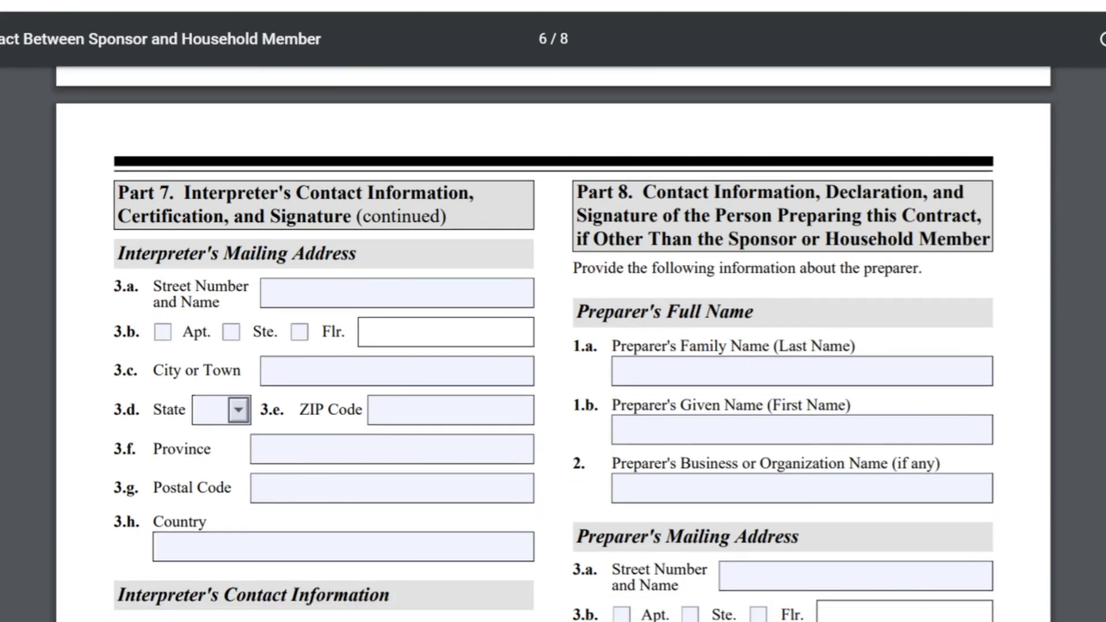
pyautogui.scroll(-3, 552, 345)
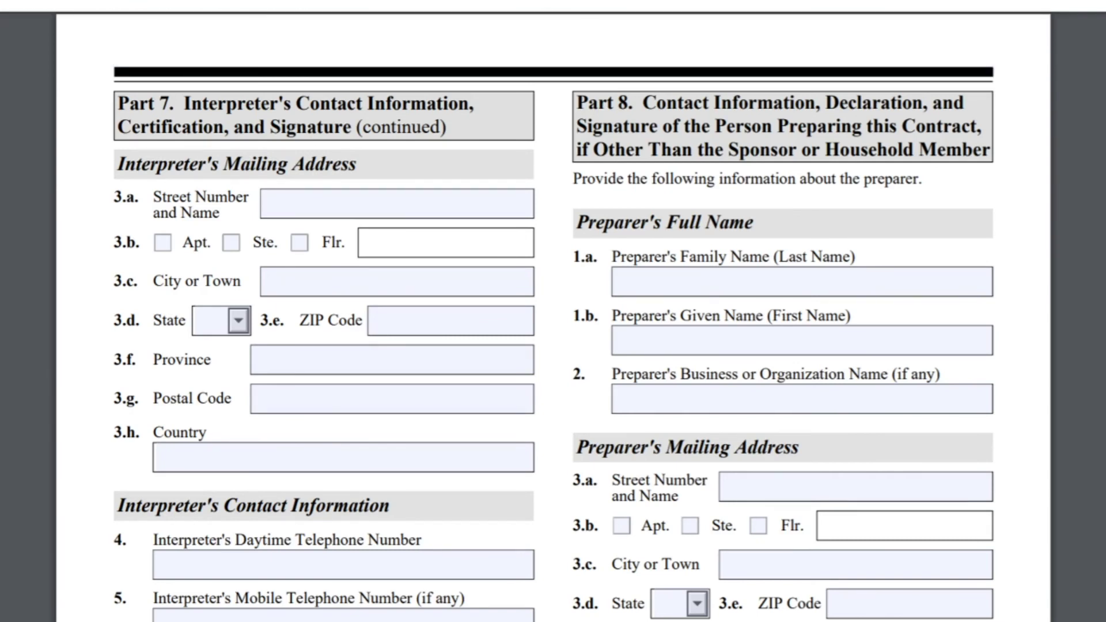
pyautogui.click(801, 282)
pyautogui.write('n/a')
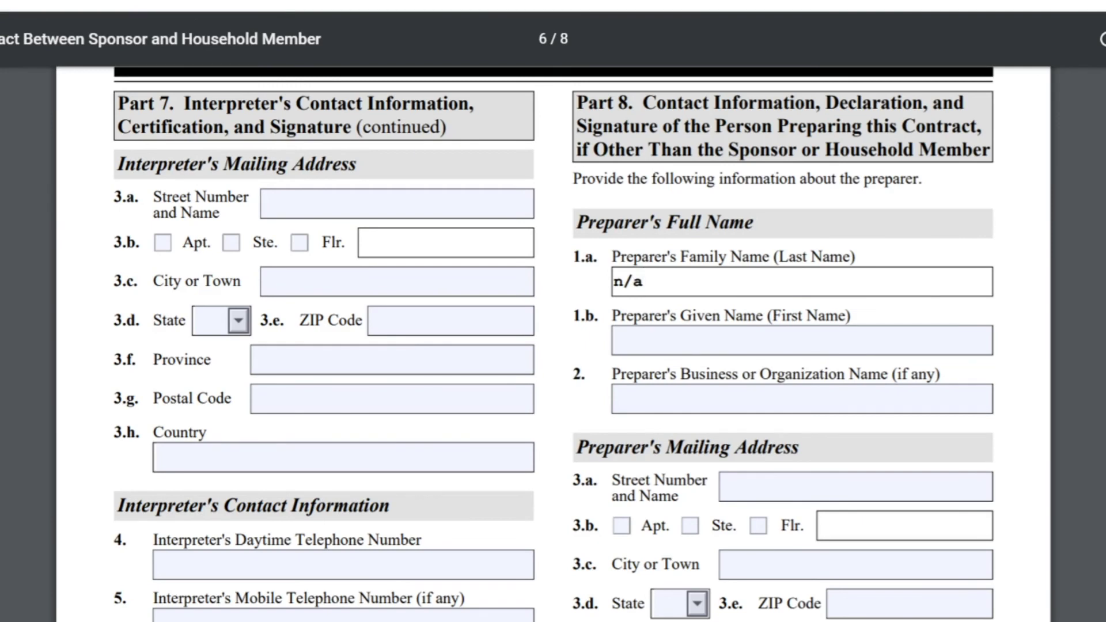
pyautogui.click(800, 340)
pyautogui.write('n/a')
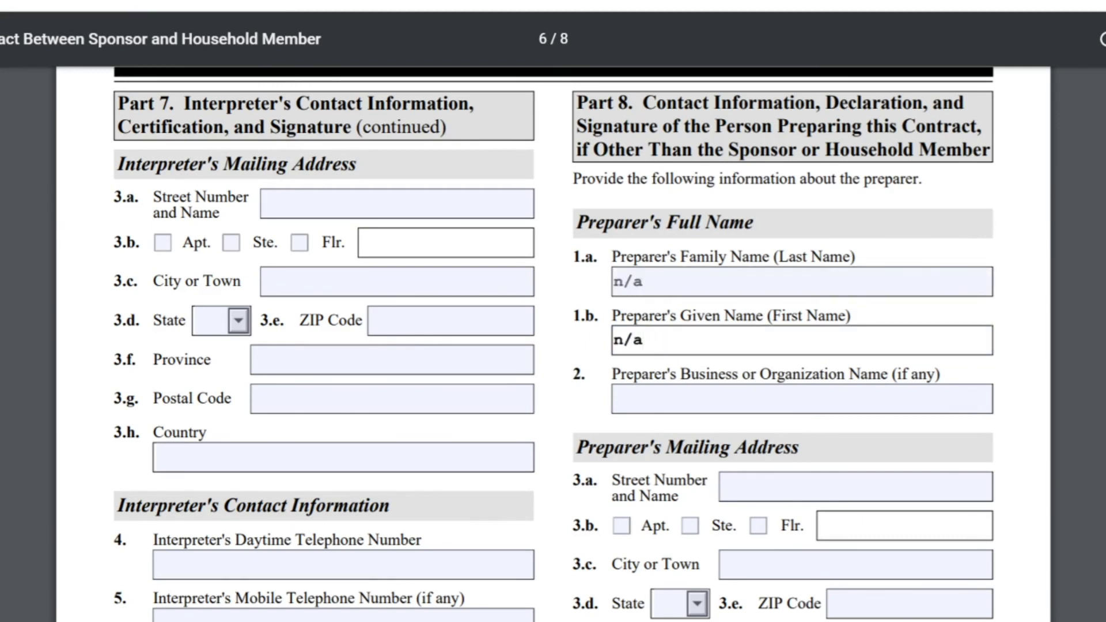
pyautogui.click(801, 399)
pyautogui.write('n/a')
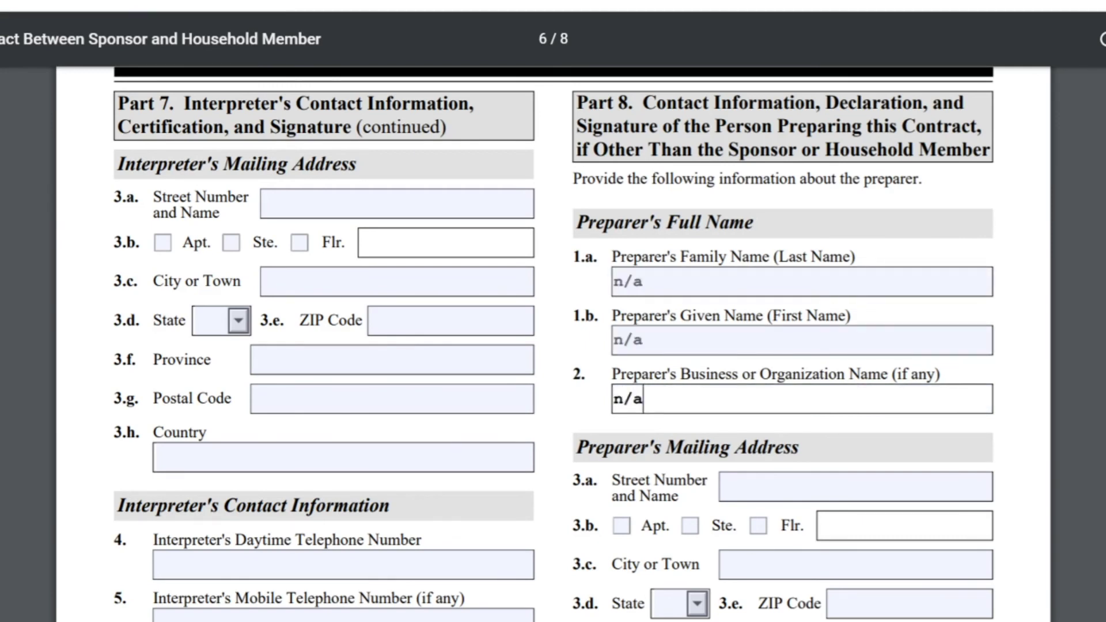
# Step: Enter n/a in the preparer's 8.b Date of Signature field
pyautogui.scroll(-6, 553, 345)
pyautogui.scroll(-12, 553, 346)
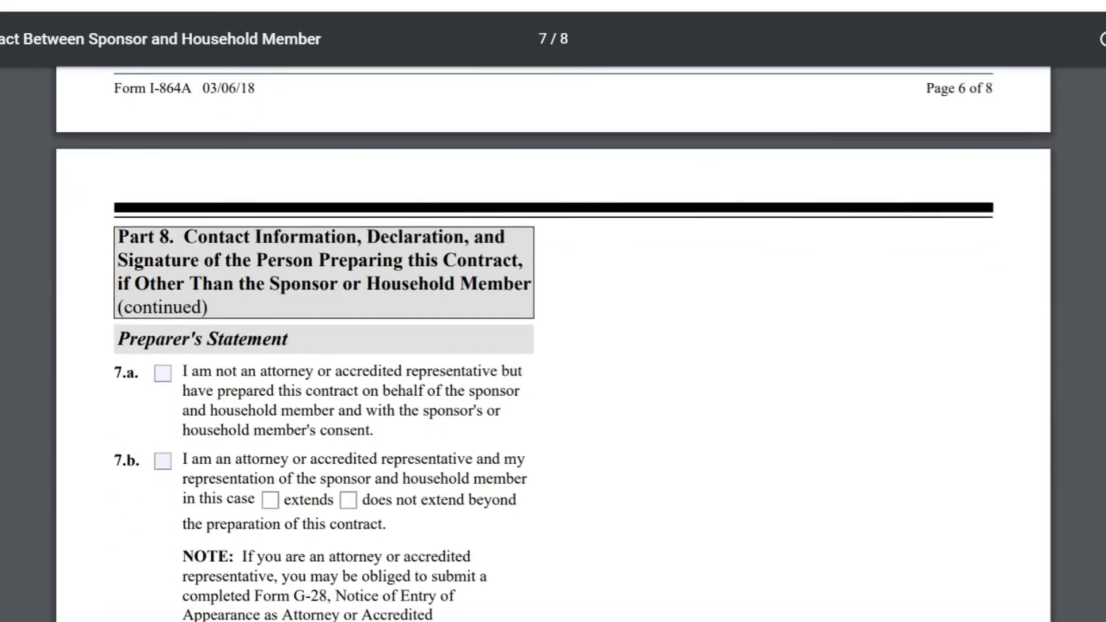
pyautogui.scroll(-10, 553, 345)
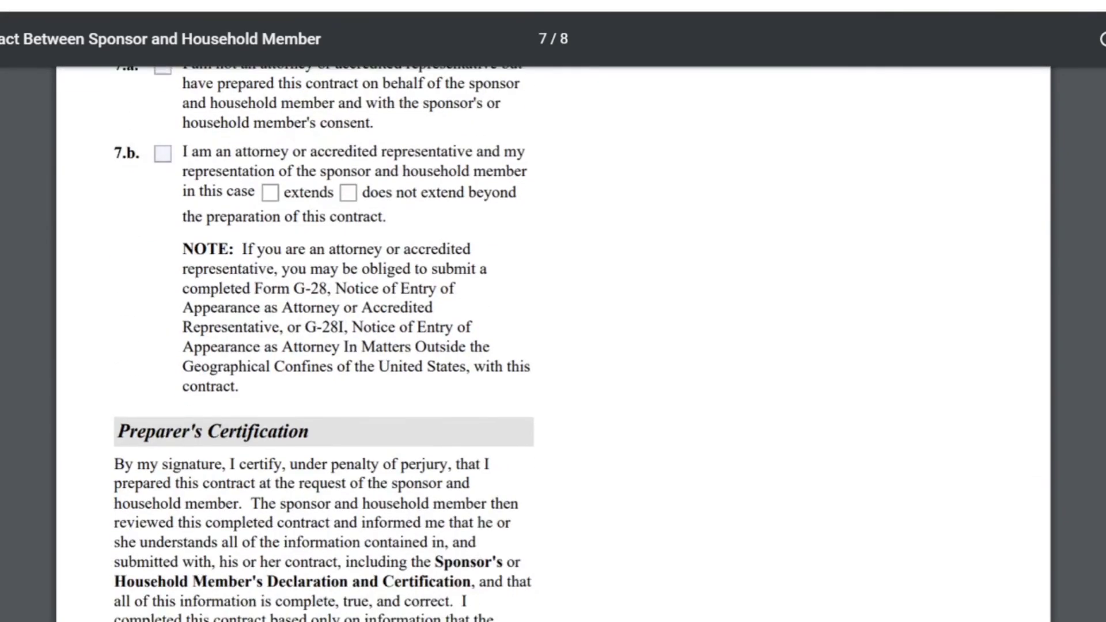
pyautogui.scroll(-3, 553, 346)
pyautogui.scroll(-1, 553, 345)
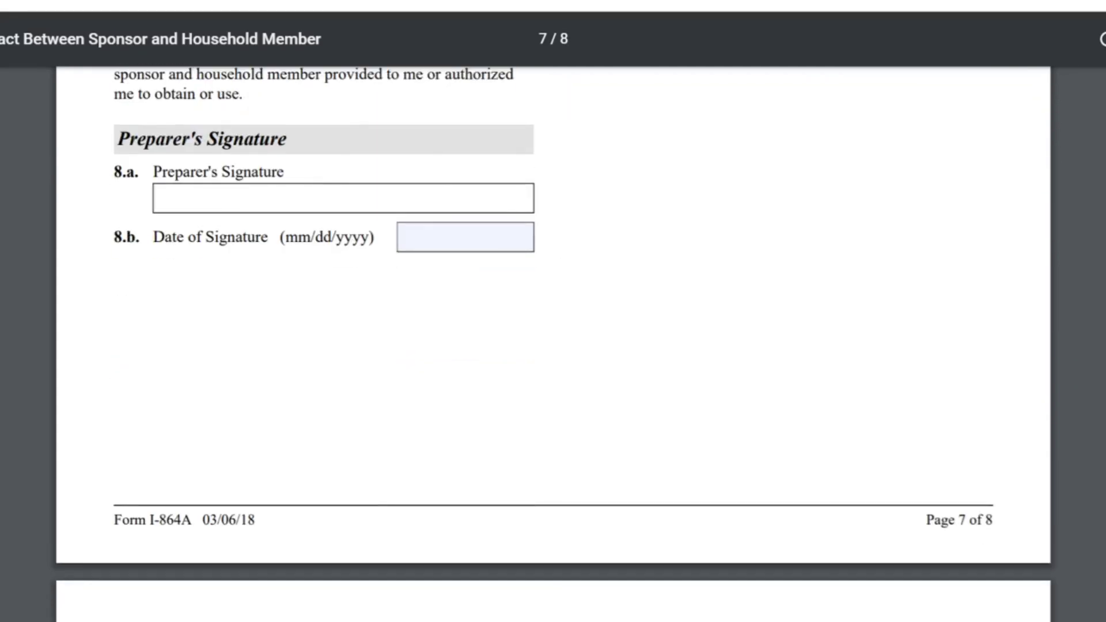
pyautogui.click(465, 237)
pyautogui.write('n/a')
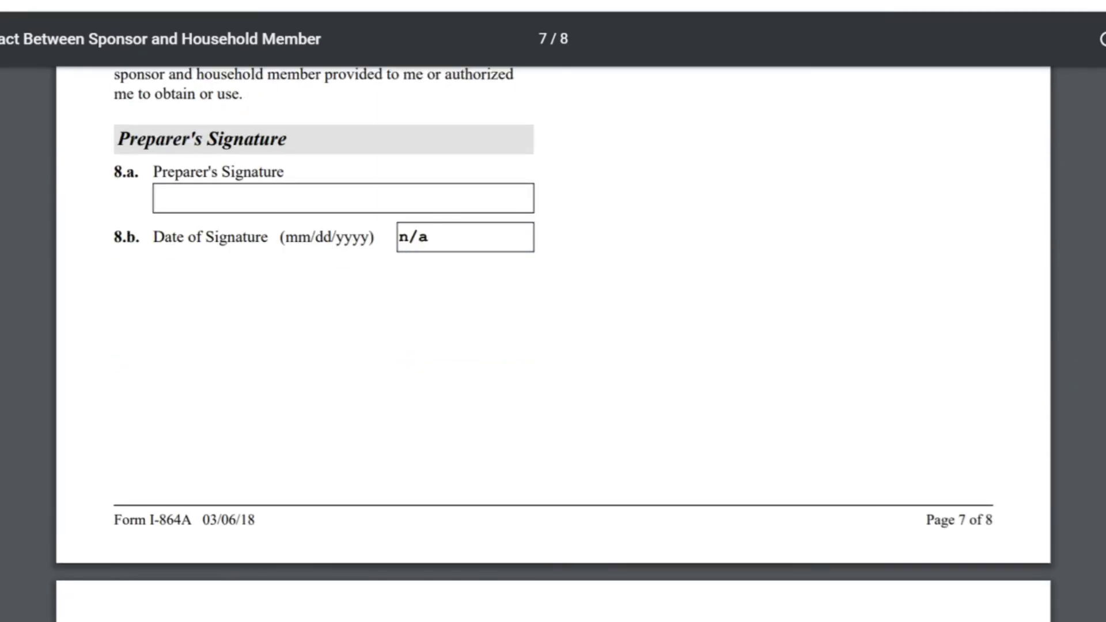
pyautogui.scroll(-1, 553, 345)
pyautogui.scroll(-8, 553, 346)
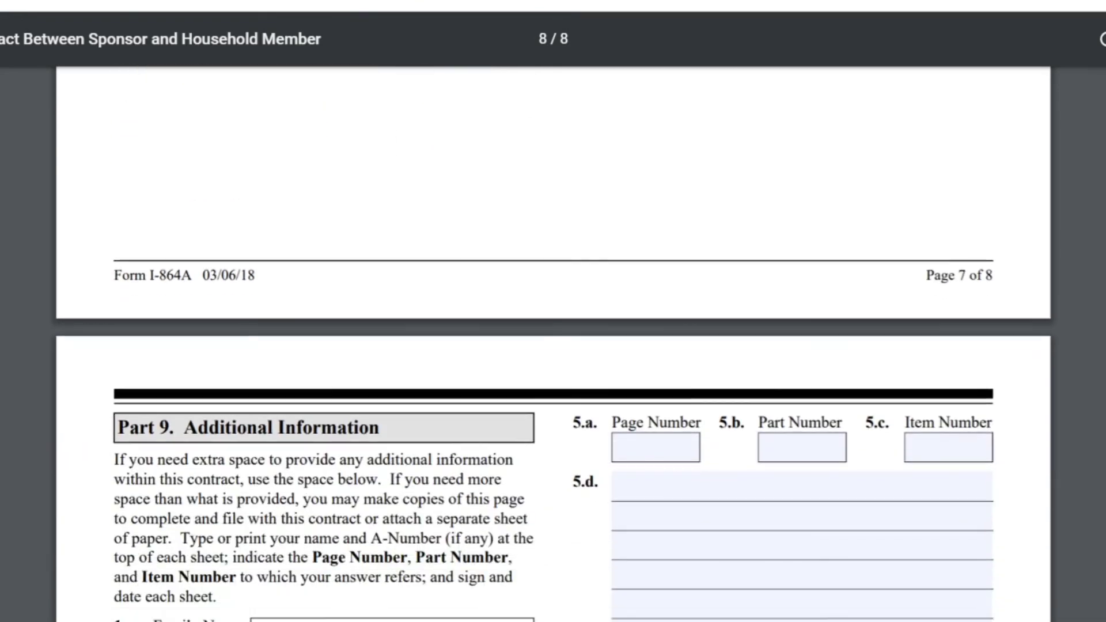
# Step: Review page 8, return to page 1's title and Part 1, and zoom out with Ctrl+minus
pyautogui.scroll(-2, 553, 345)
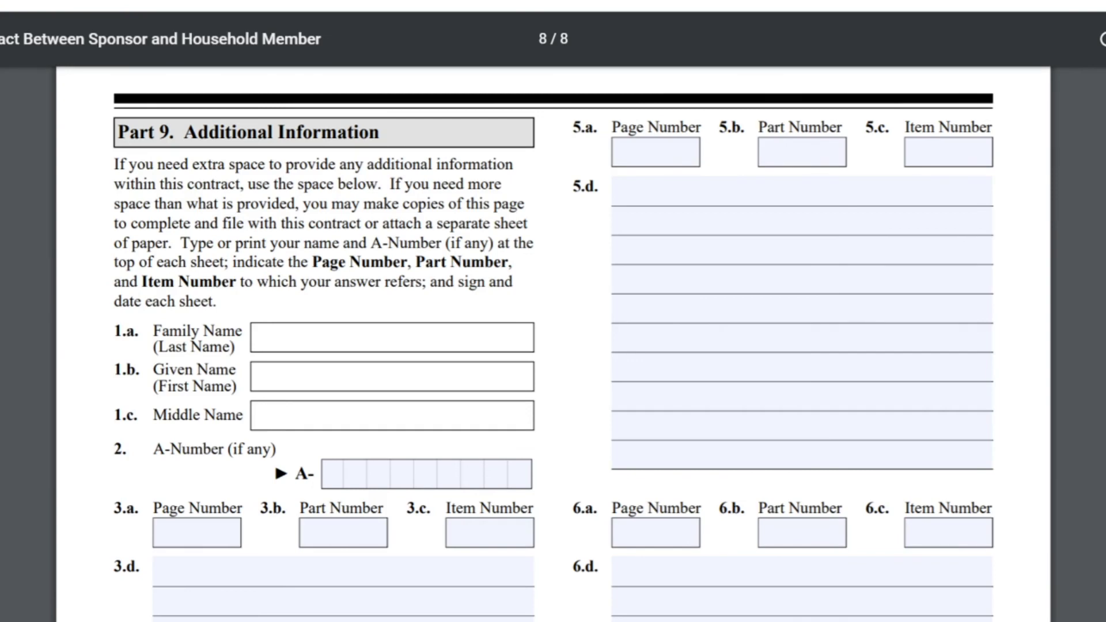
pyautogui.scroll(-8, 553, 340)
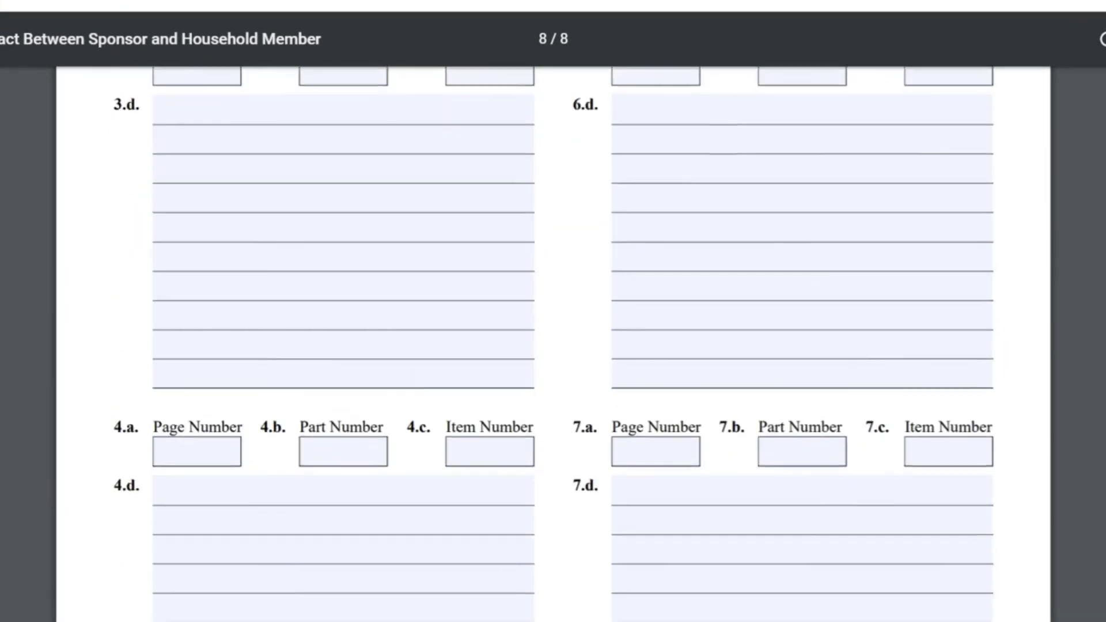
pyautogui.scroll(-3, 553, 339)
pyautogui.scroll(20, 553, 340)
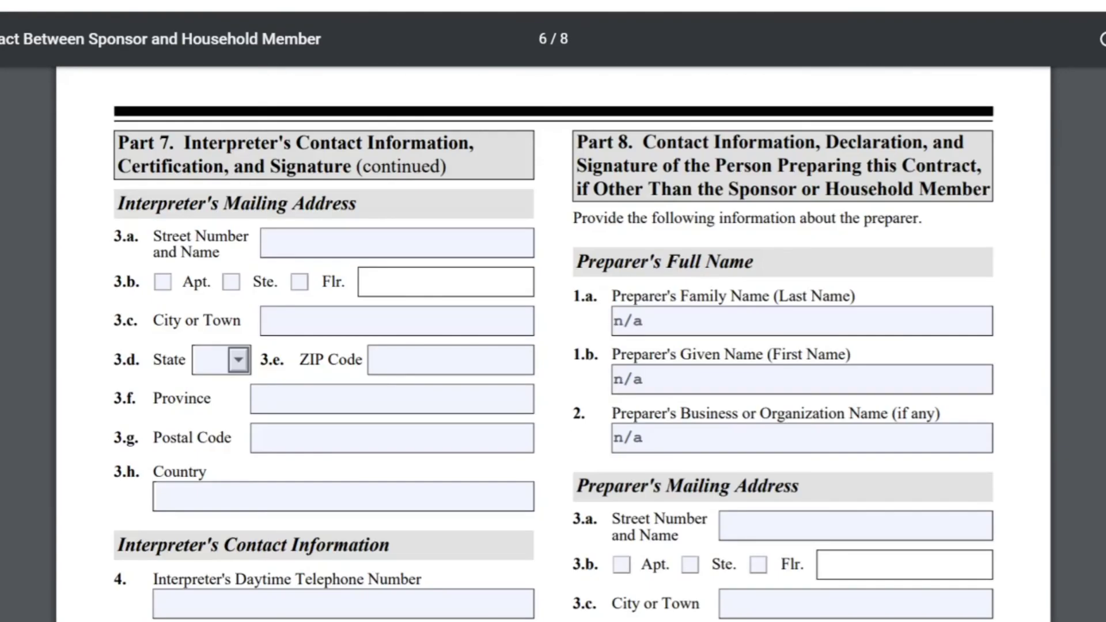
pyautogui.scroll(20, 553, 340)
pyautogui.scroll(-3, 553, 340)
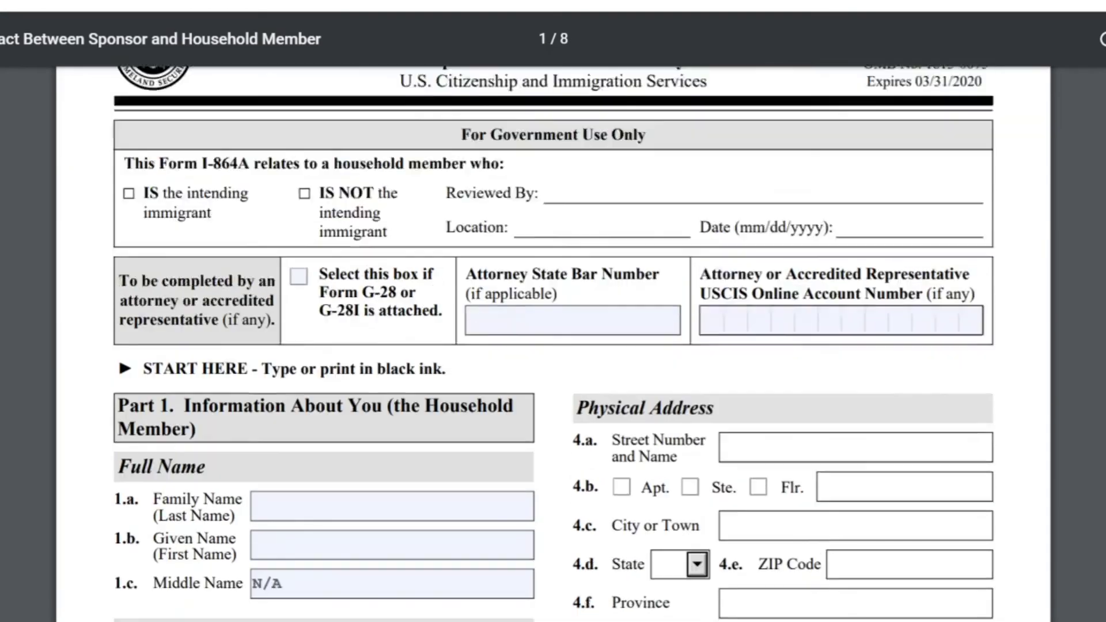
pyautogui.scroll(3, 553, 339)
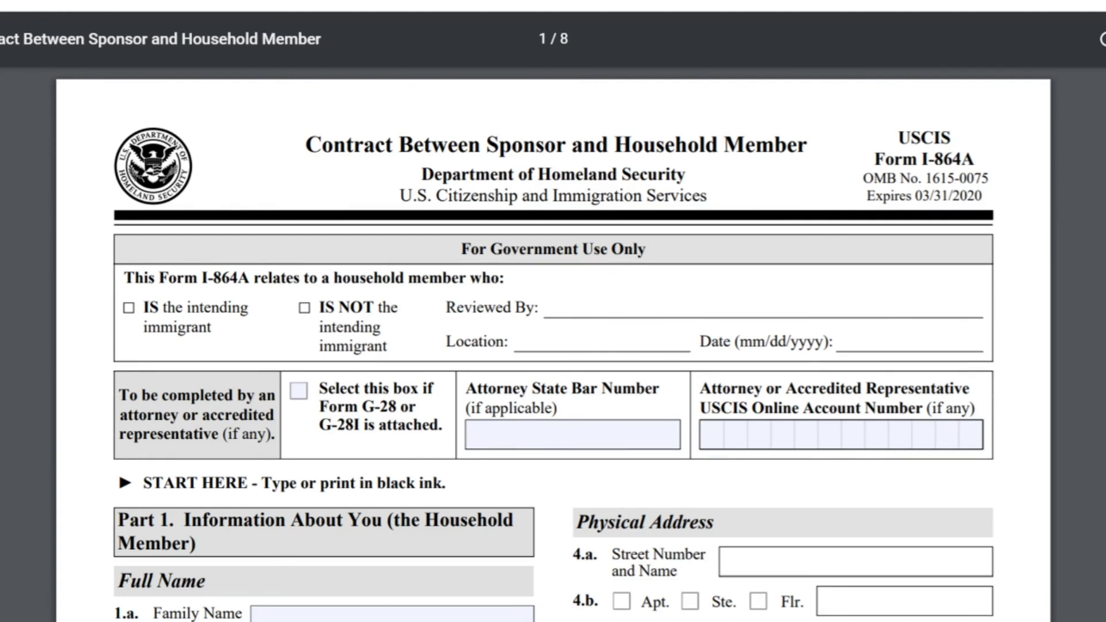
pyautogui.hotkey('ctrl', '-')
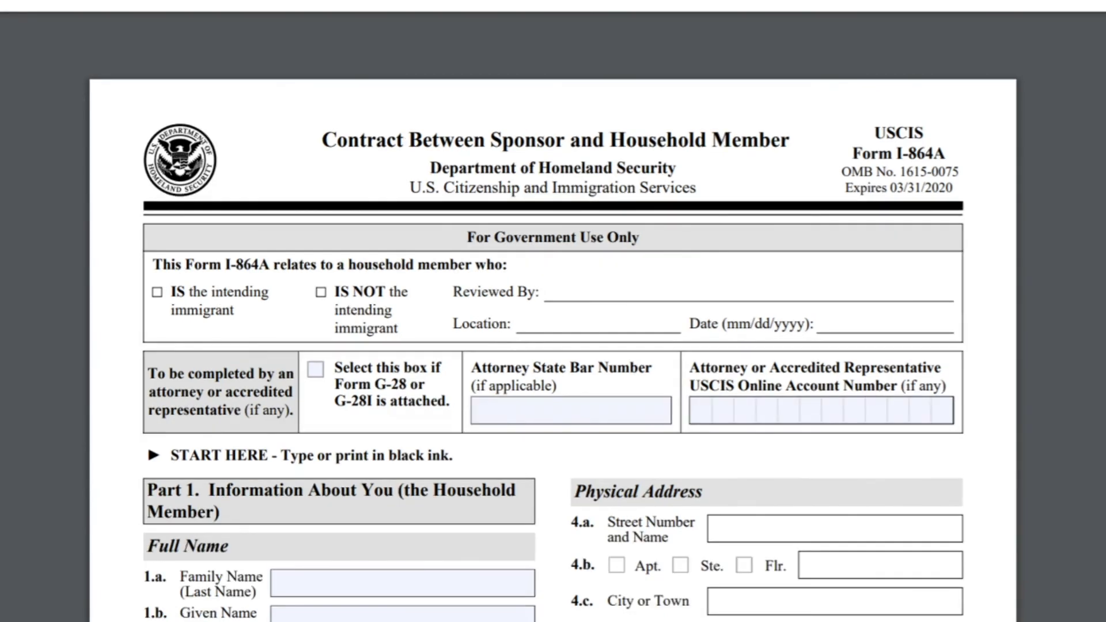